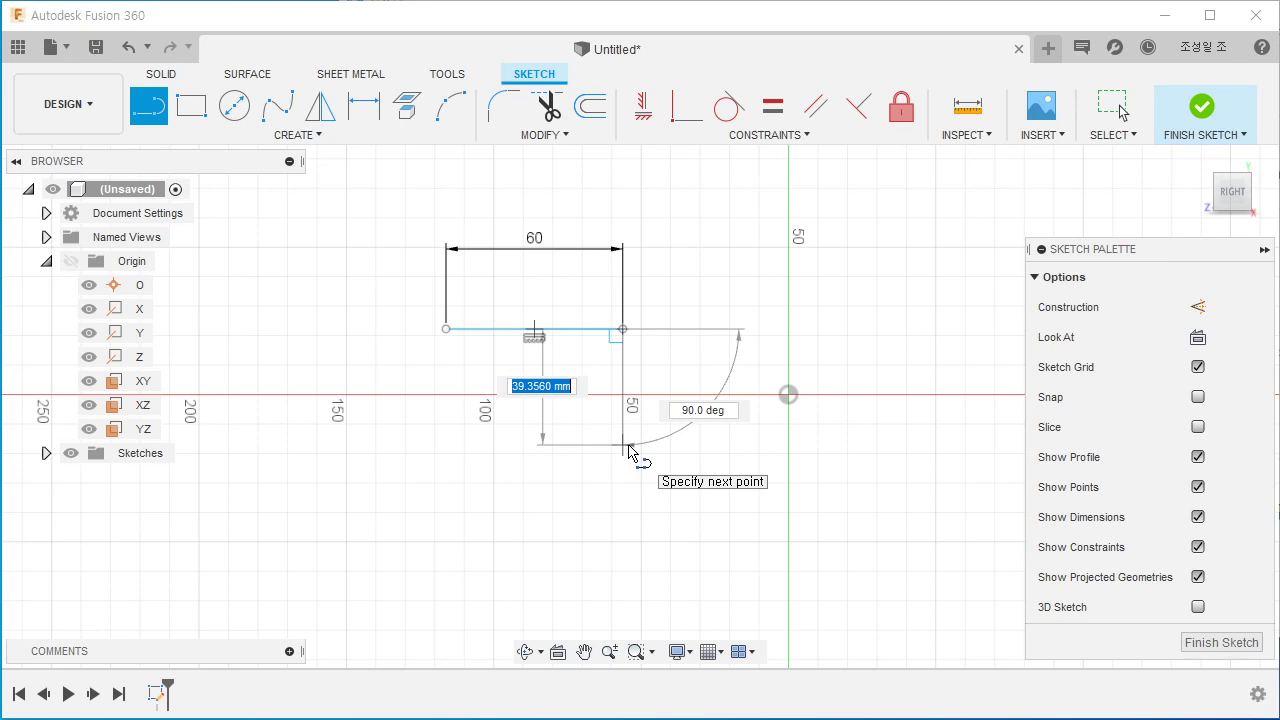
Step: Finish the vertical line 20 mm down from the end of the 60 mm line and place its dimension outside the corner
key(Return)
key(Escape)
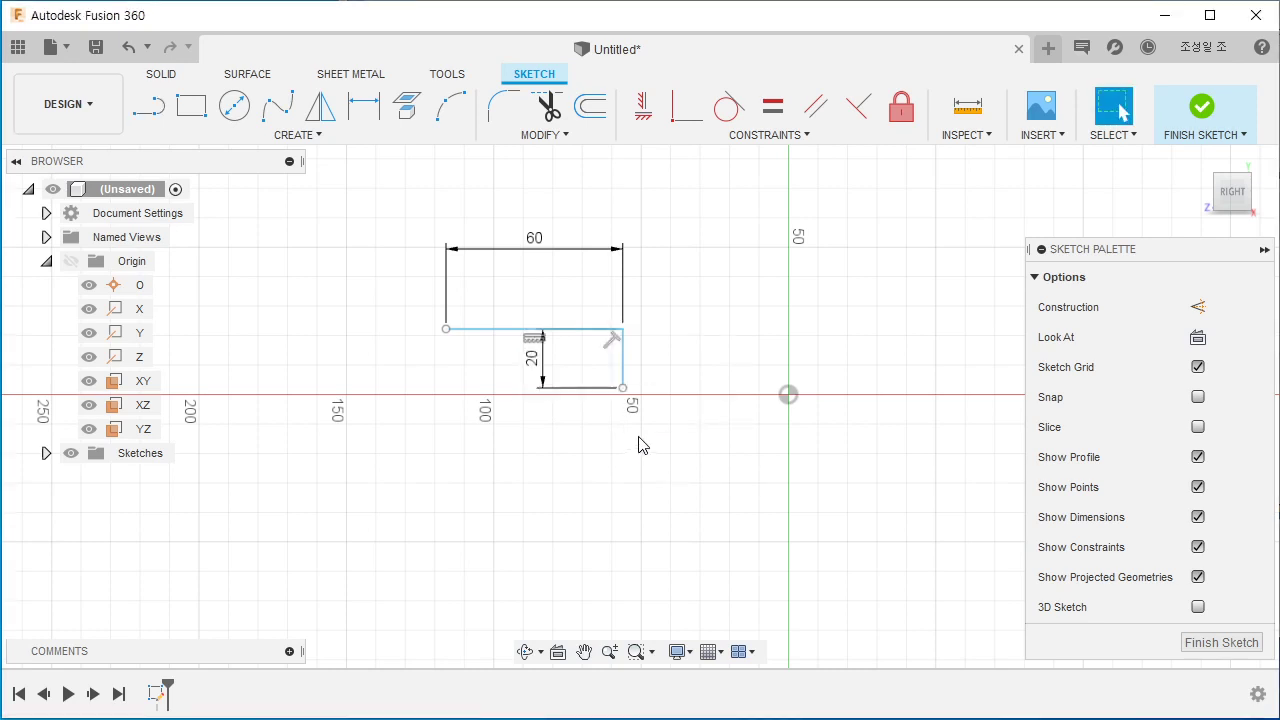
drag(577, 370, 691, 314)
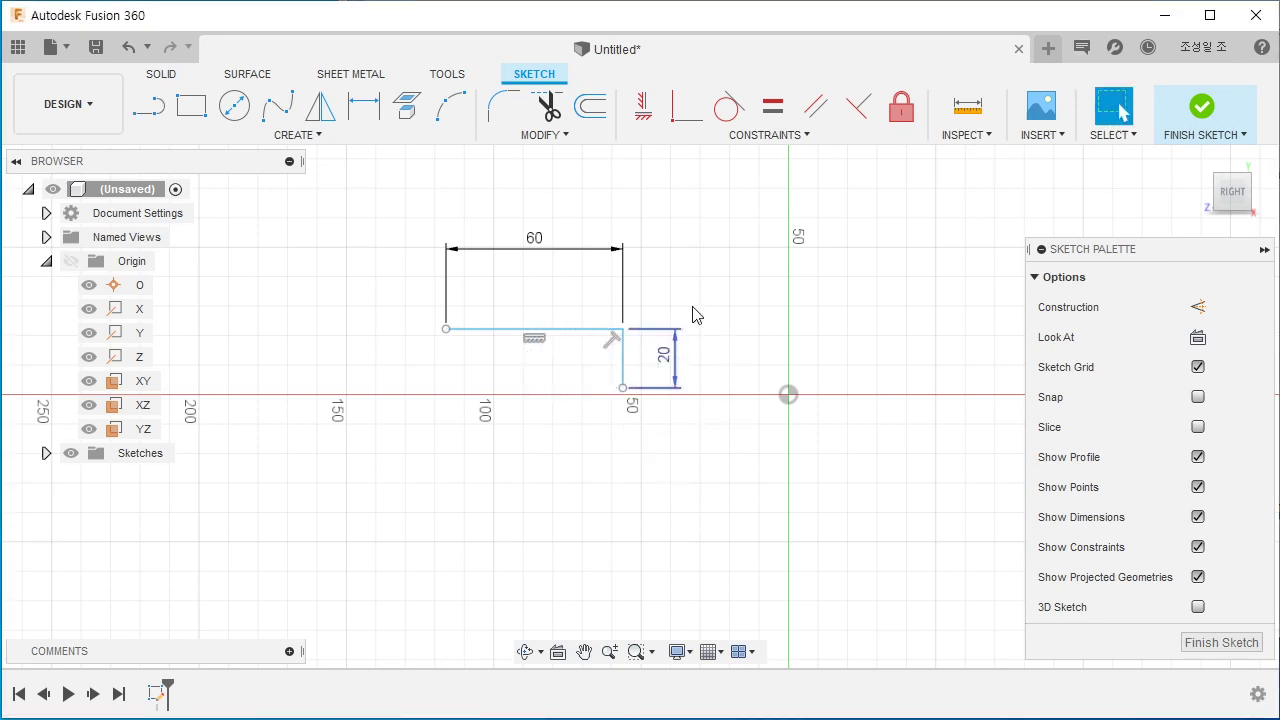
Step: Make the lower endpoint of the 20 mm line coincident with the sketch origin
click(687, 106)
click(624, 389)
click(788, 394)
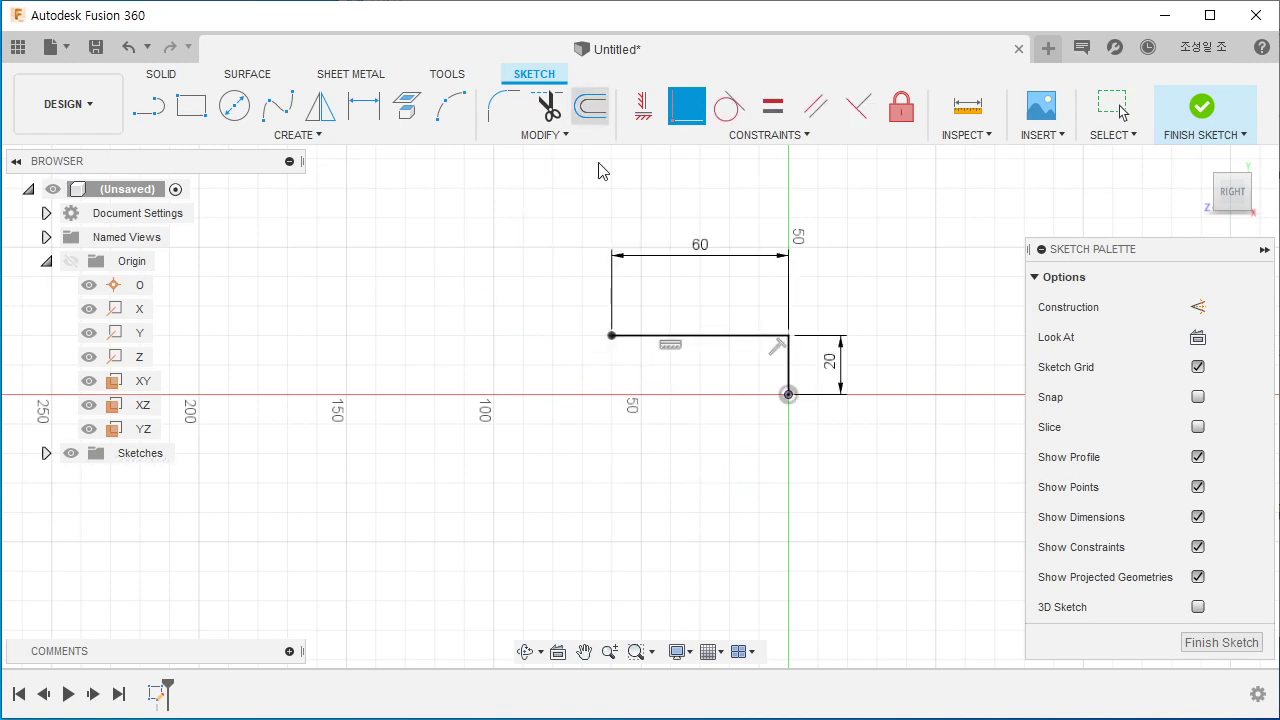
Step: Offset the connected L-shaped lines inward by 7 mm
click(603, 120)
middle_drag(741, 383, 500, 387)
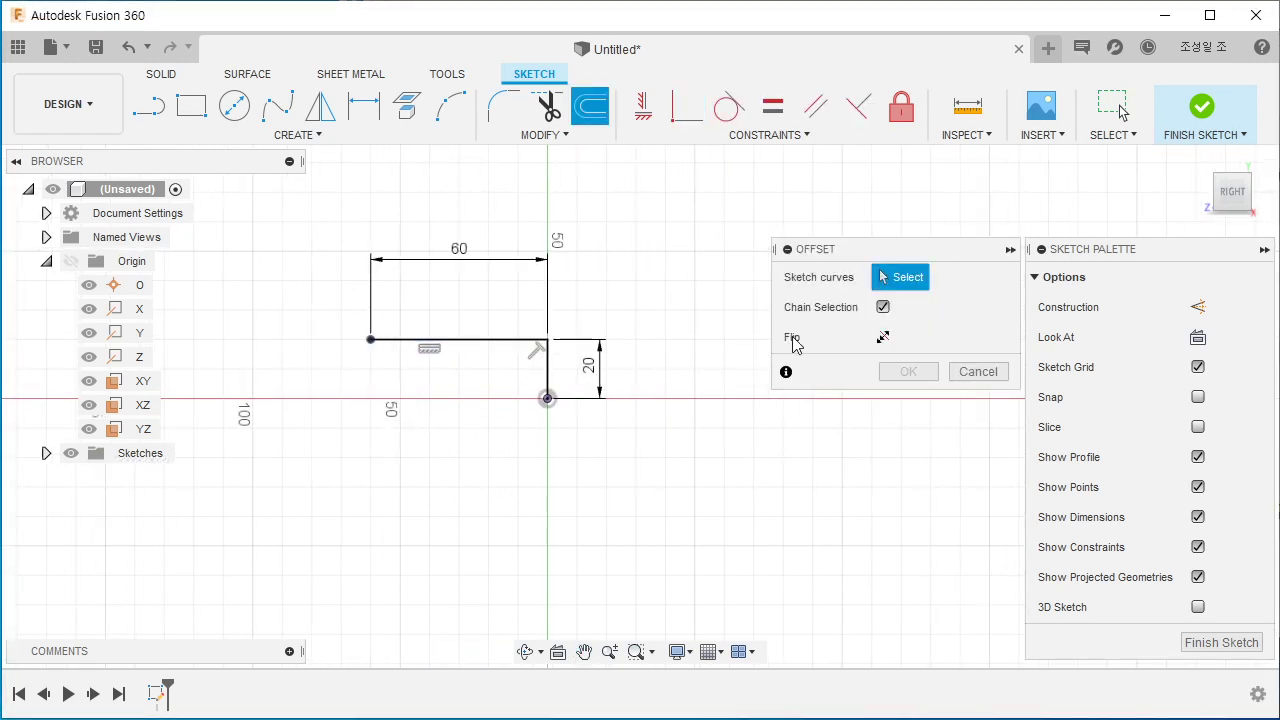
click(548, 356)
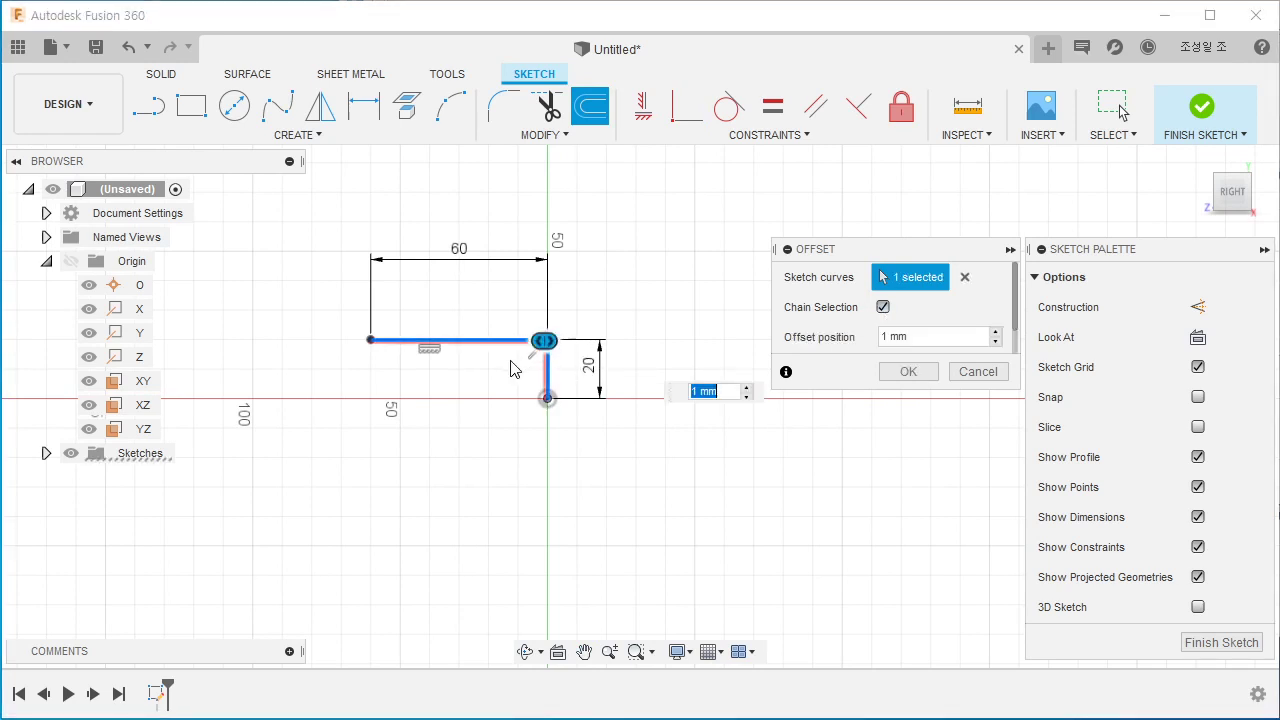
drag(551, 338, 516, 356)
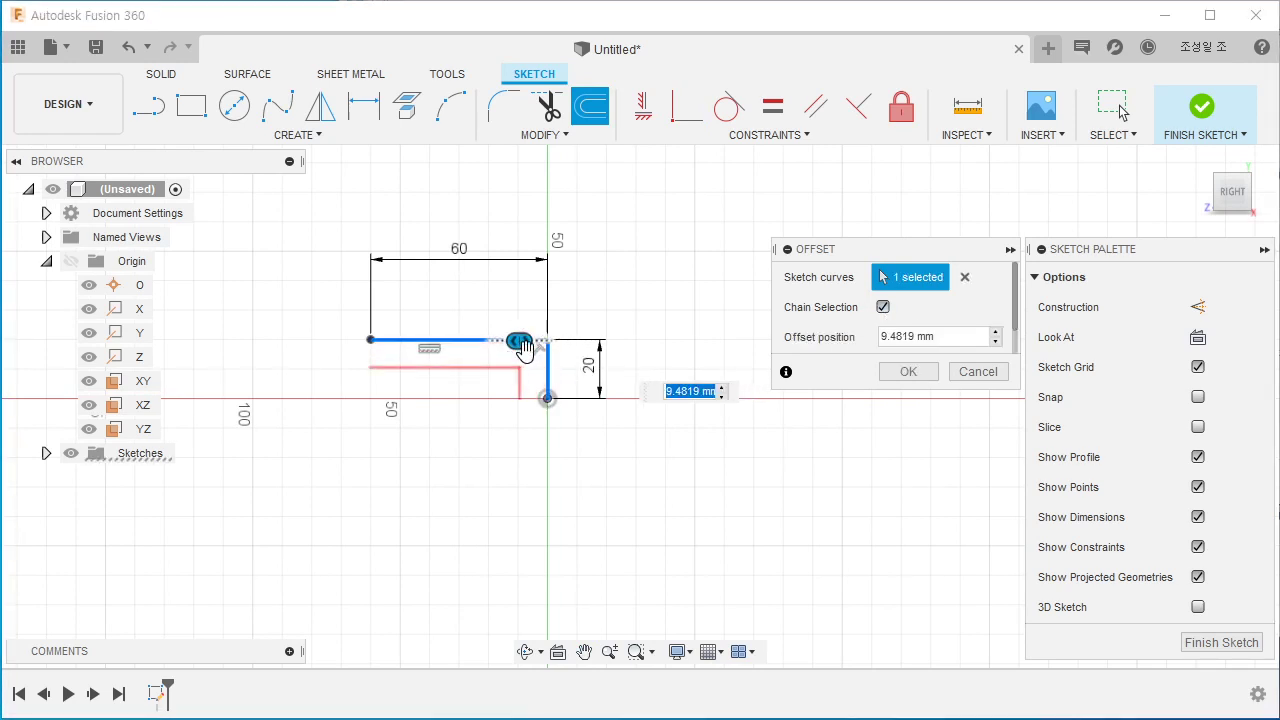
key(Return)
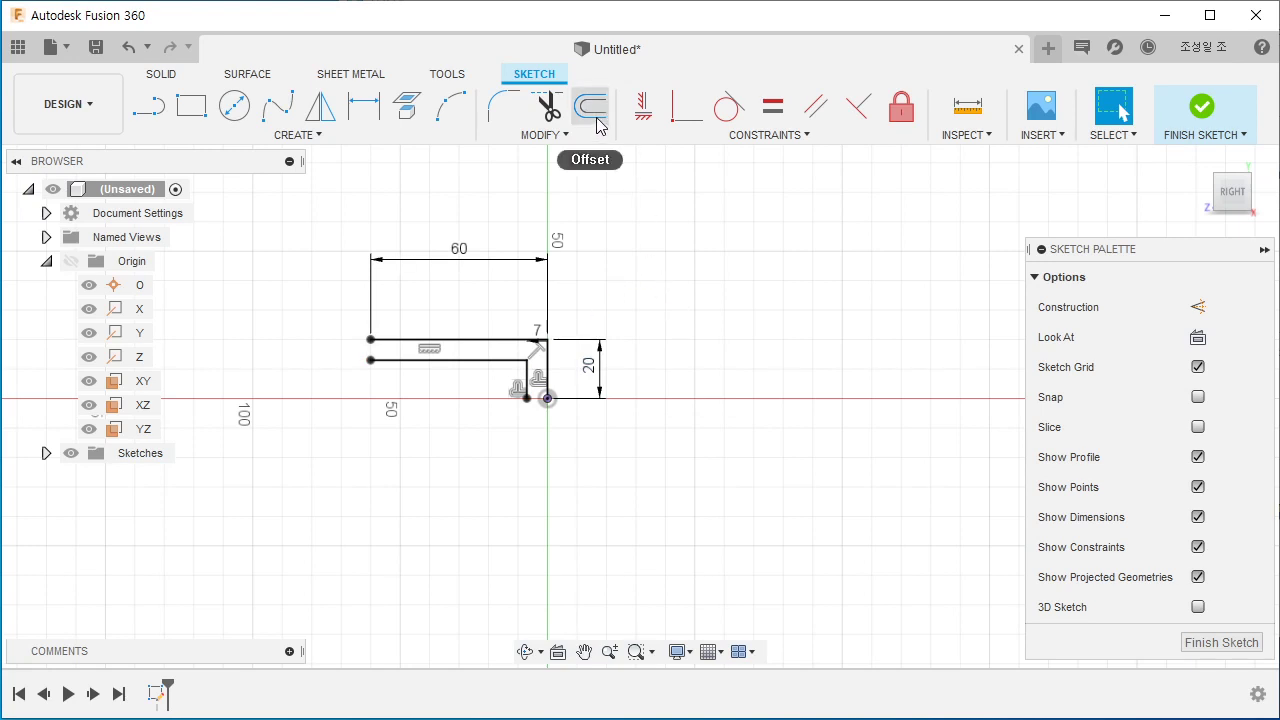
Step: Undo the offset of the L-shaped lines
scroll(634, 266, down, 2)
key(ctrl+s)
key(Escape)
middle_drag(769, 354, 675, 422)
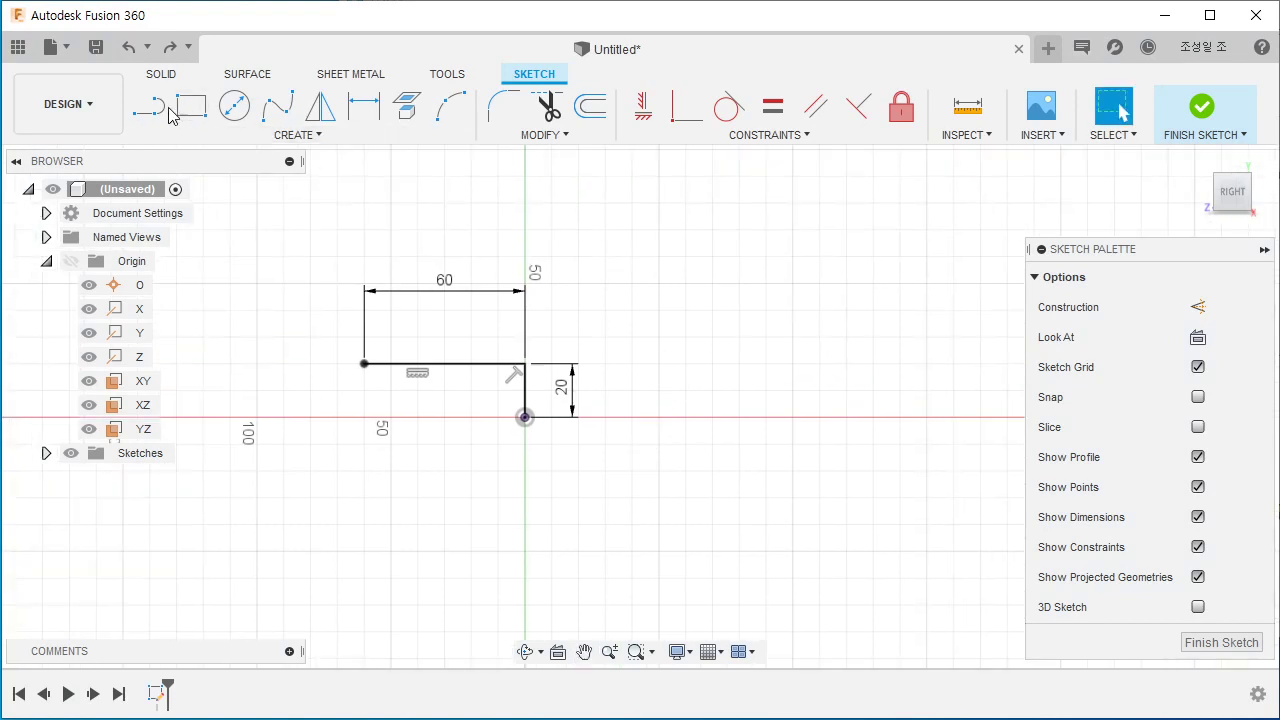
Step: Sketch a sloping test line beside the L-shape and a two-point rectangle below it
key(l)
click(716, 262)
click(886, 363)
key(Escape)
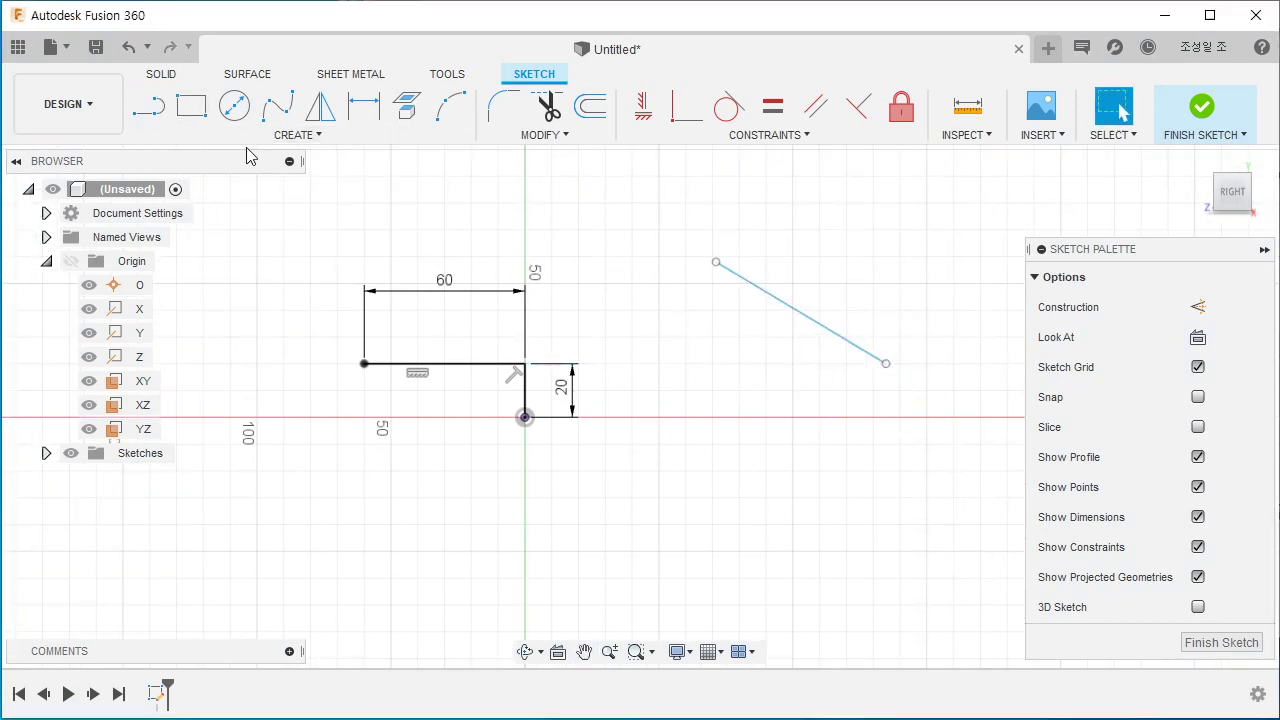
click(205, 110)
click(720, 387)
click(872, 515)
key(Escape)
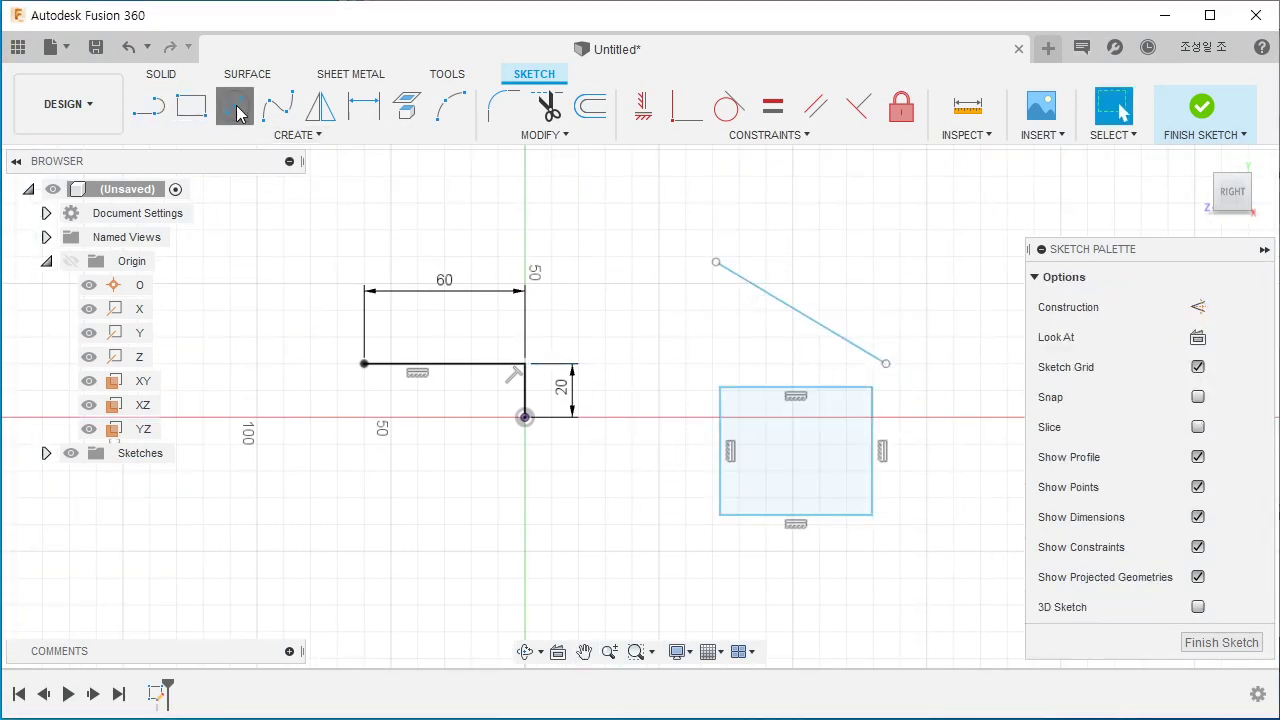
Step: Sketch a center-diameter circle above the sloping line
click(235, 107)
middle_drag(857, 234, 663, 277)
click(659, 268)
click(737, 345)
key(Escape)
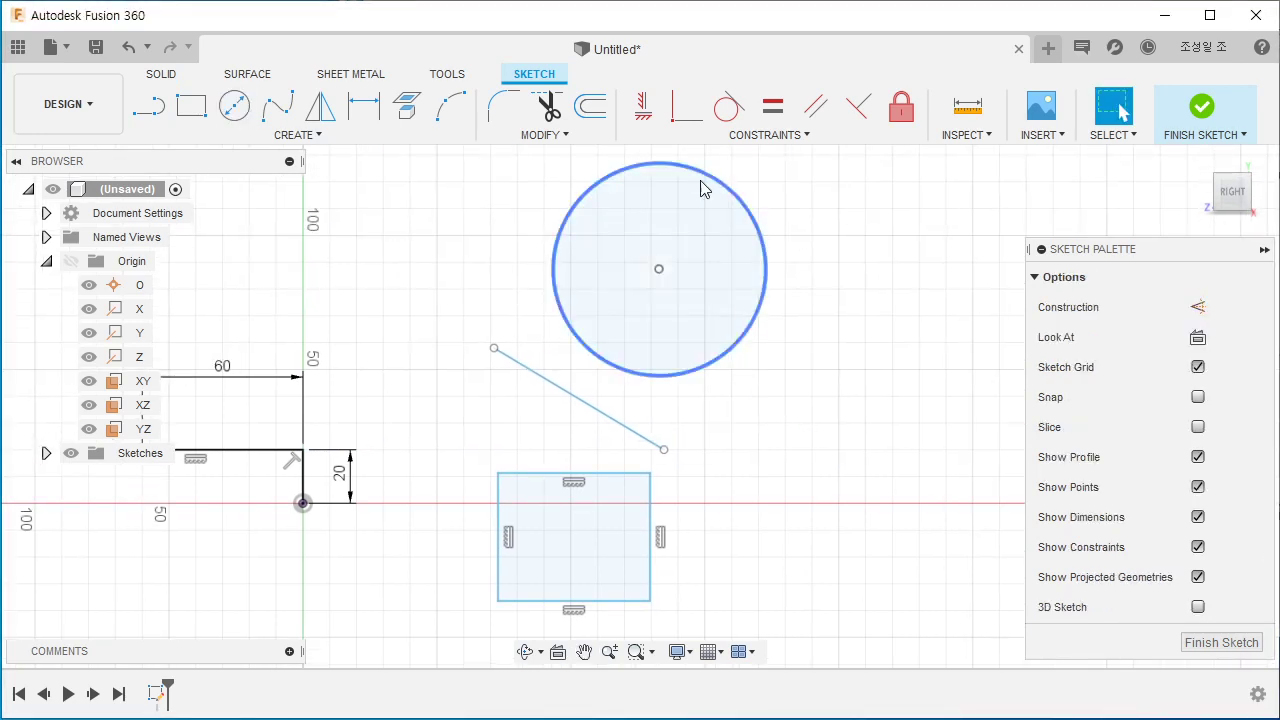
Step: Try an inward offset of about 4 mm on the whole rectangle with Chain Selection on, and cancel it
click(588, 110)
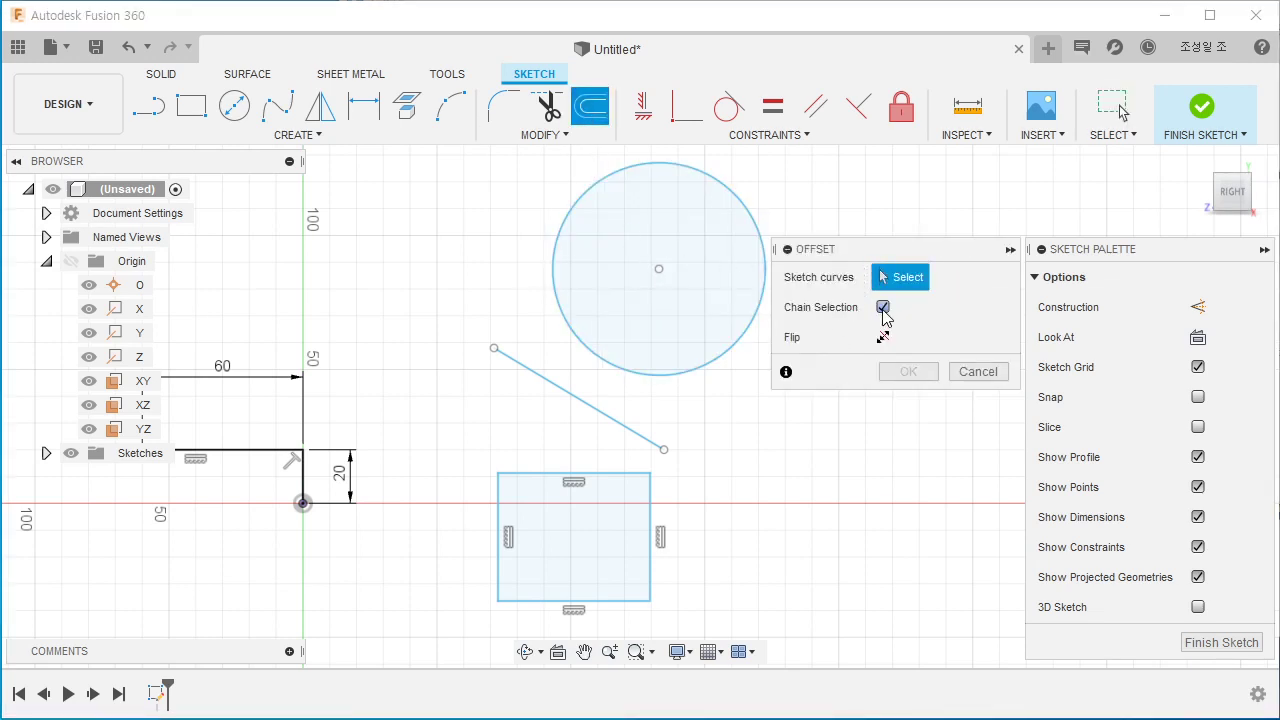
middle_drag(720, 446, 741, 396)
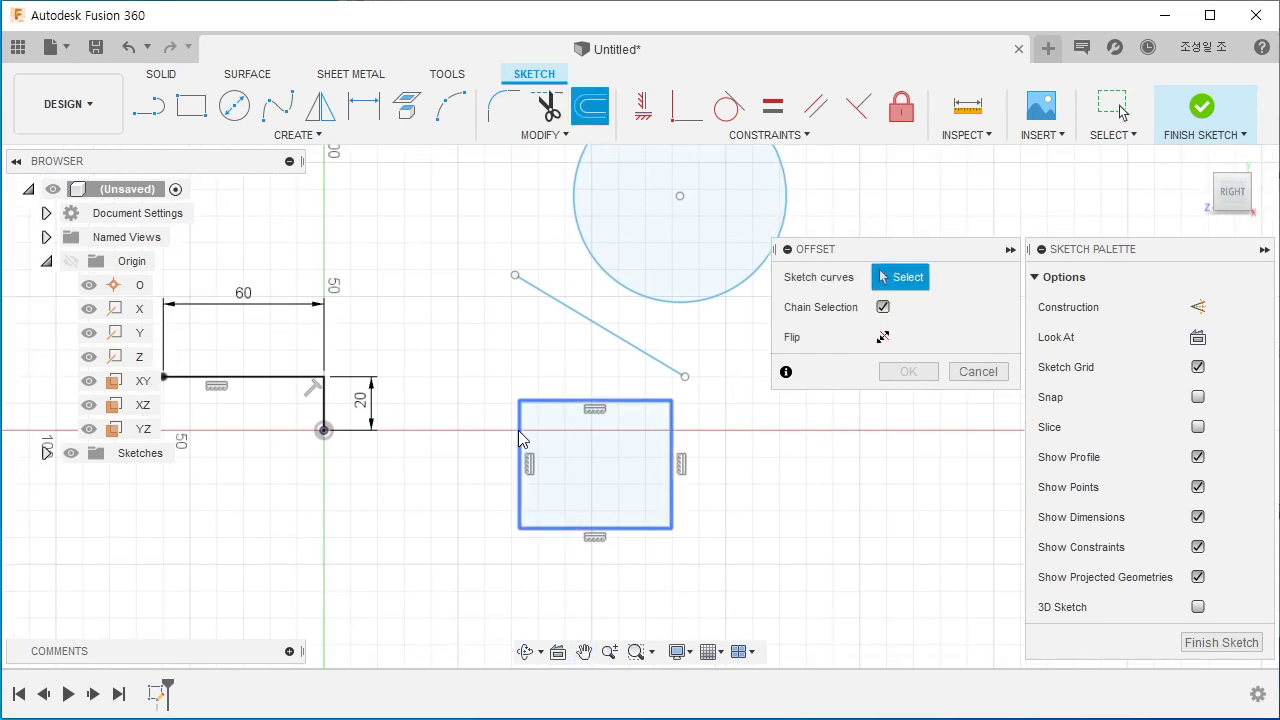
click(672, 418)
drag(669, 417, 659, 418)
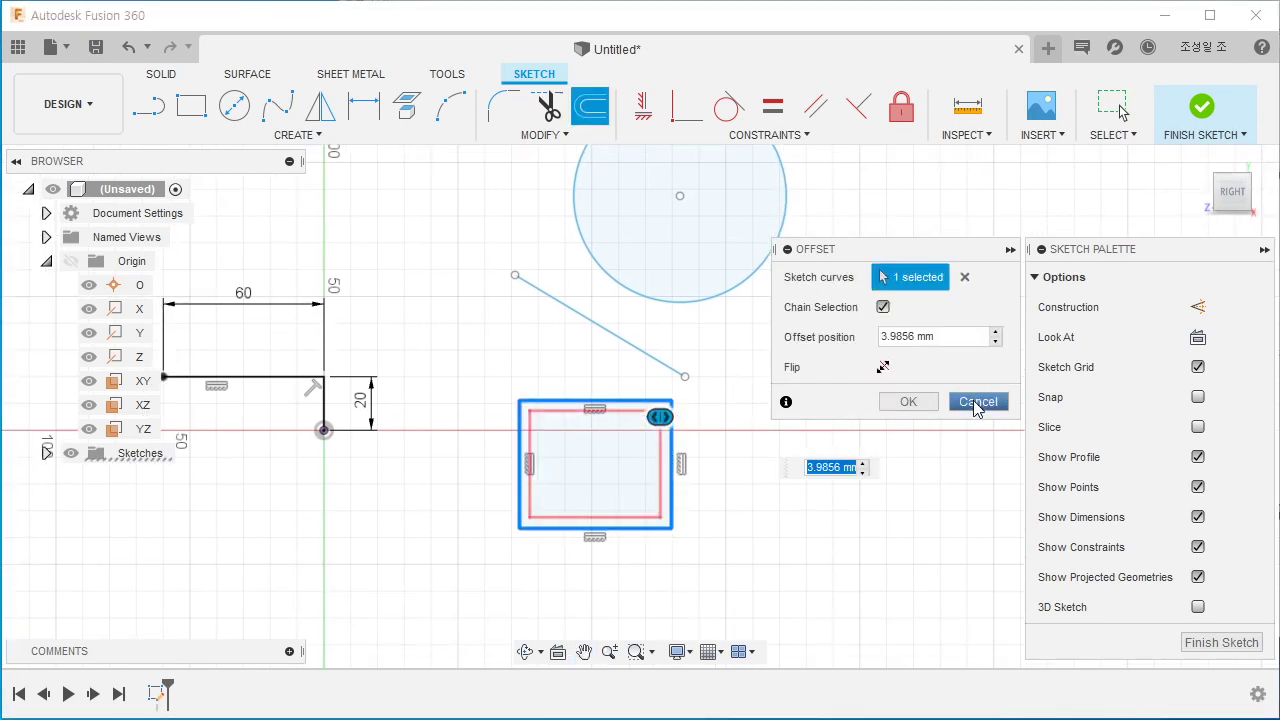
click(976, 404)
Step: Try an inward offset of about 9.6 mm on three individual rectangle edges with Chain Selection off, and cancel it
right_click(840, 342)
click(846, 279)
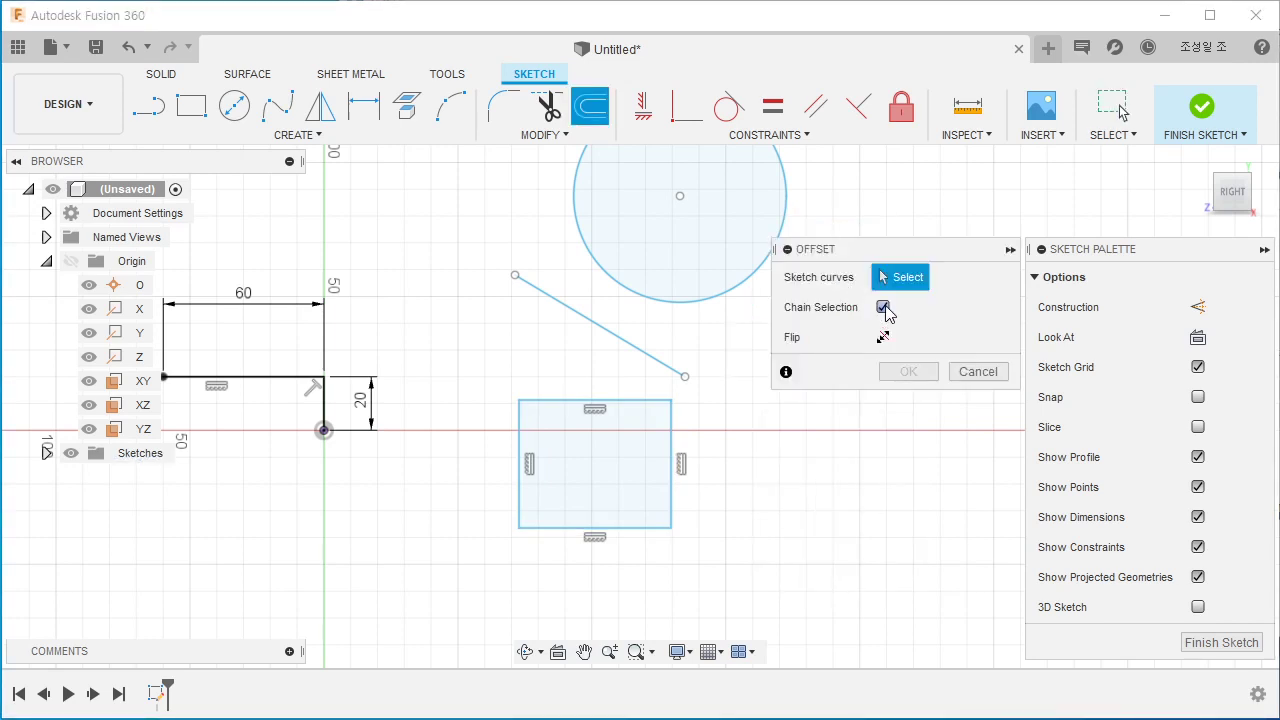
click(657, 420)
drag(646, 402, 641, 433)
click(672, 445)
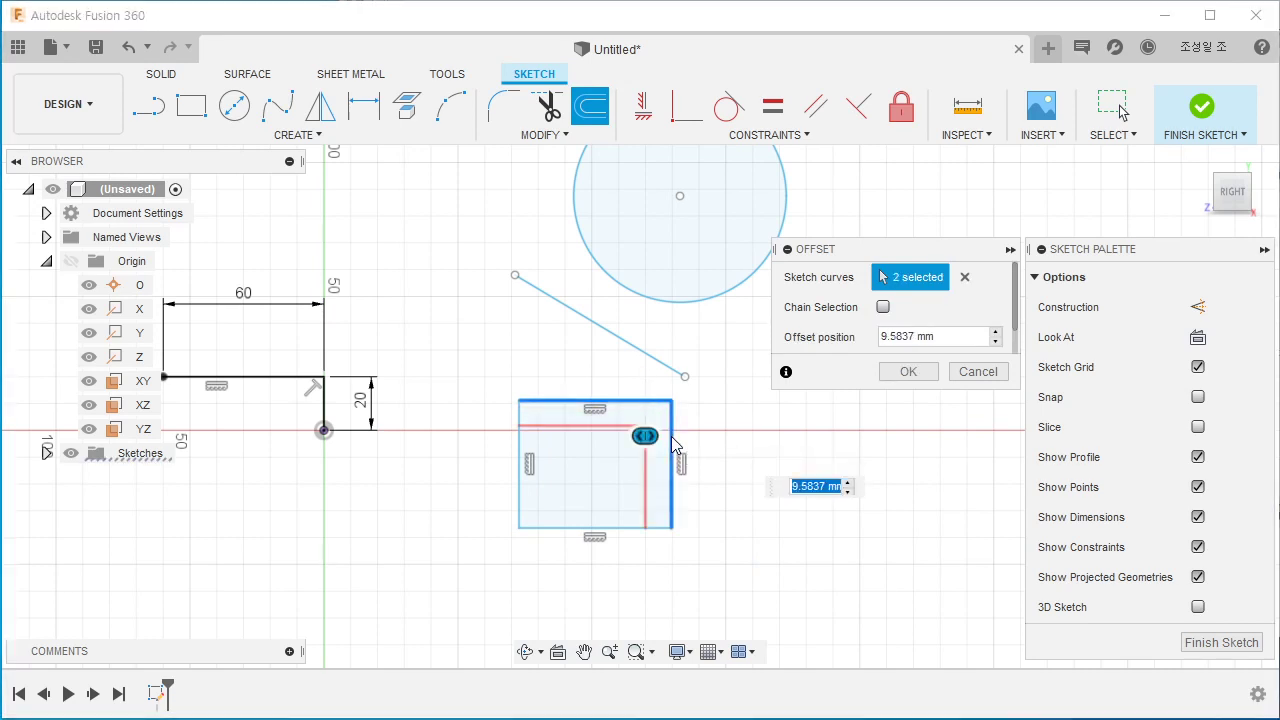
click(596, 528)
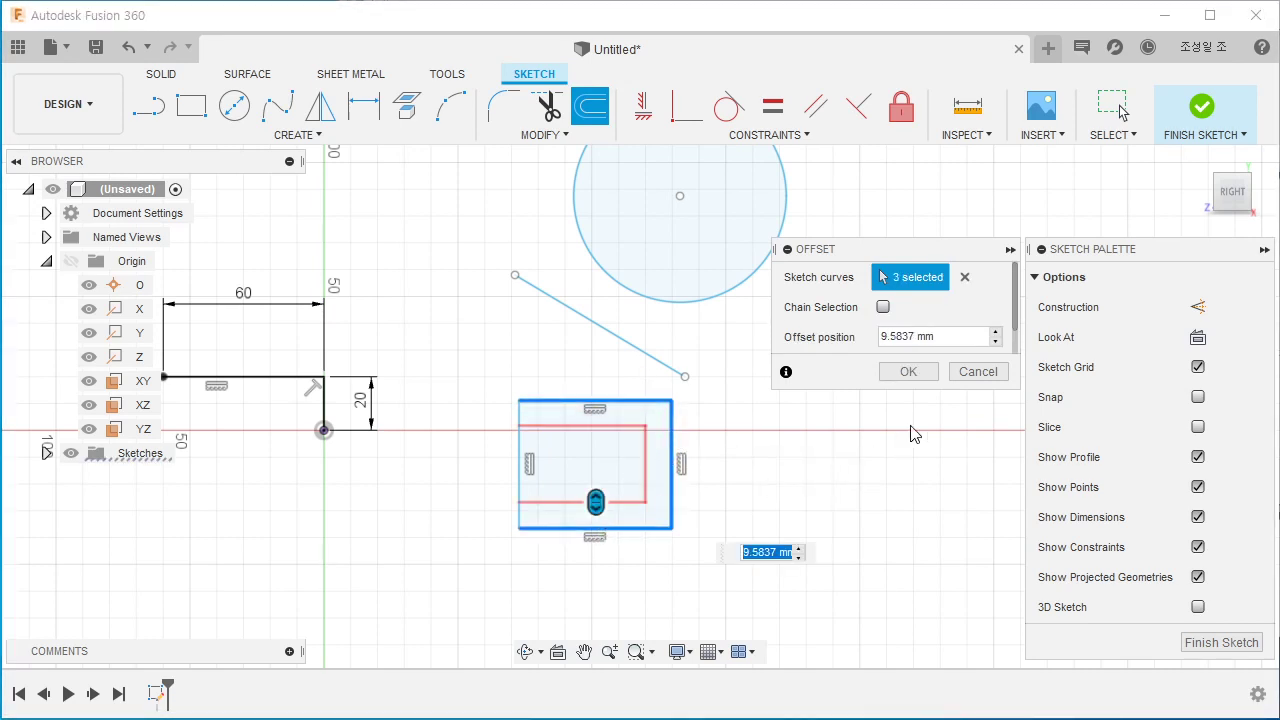
click(973, 373)
middle_drag(735, 406, 774, 494)
middle_drag(499, 468, 510, 427)
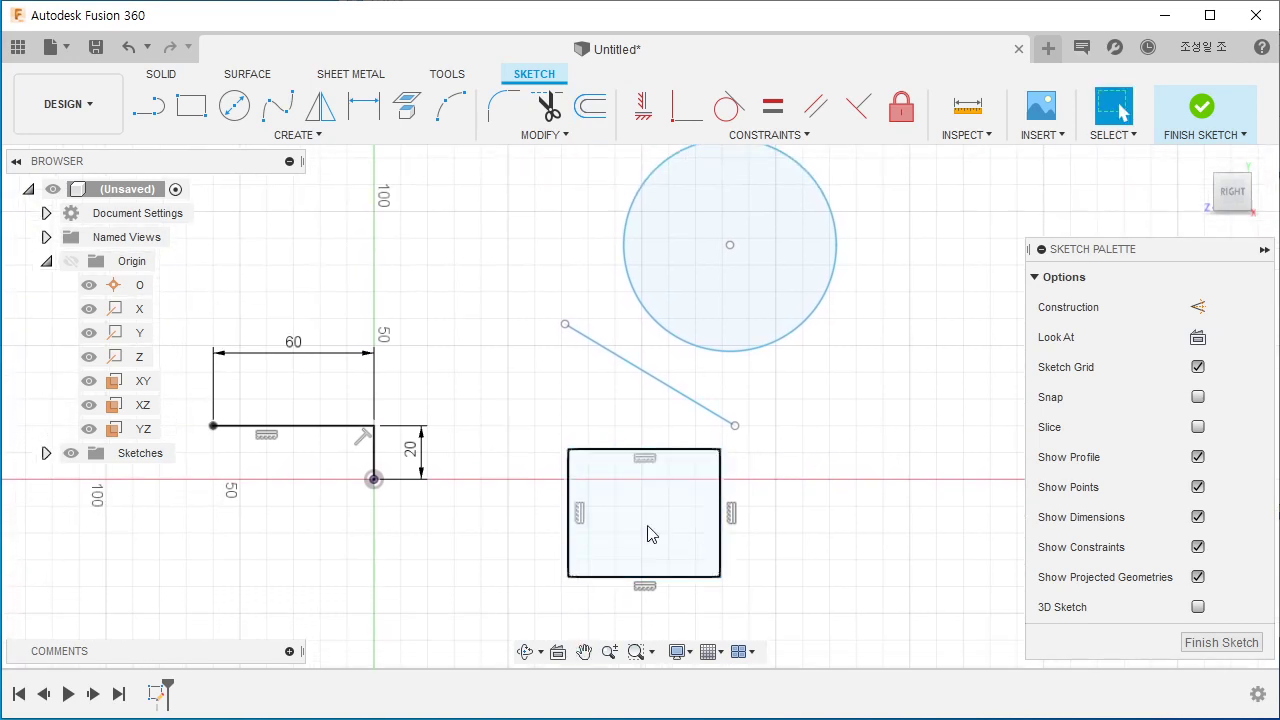
click(590, 106)
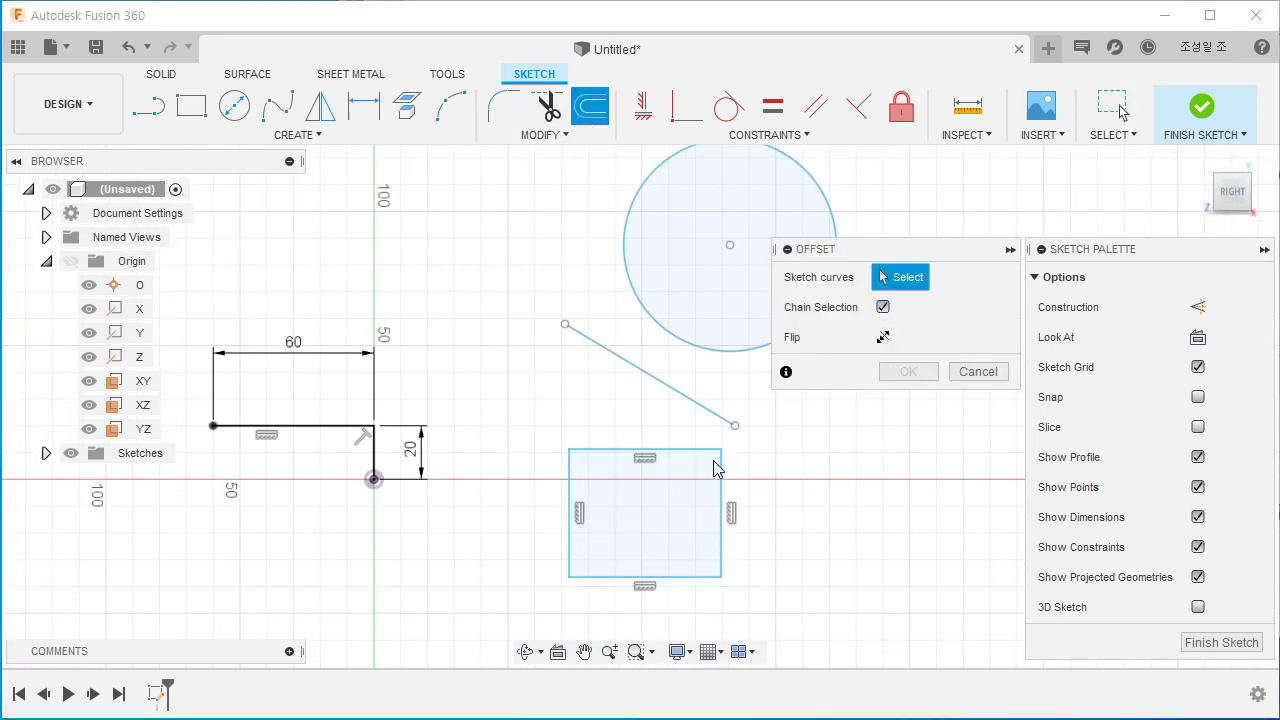
middle_drag(716, 468, 654, 430)
mouse_move(763, 452)
middle_down()
mouse_move(720, 449)
mouse_move(727, 496)
middle_up()
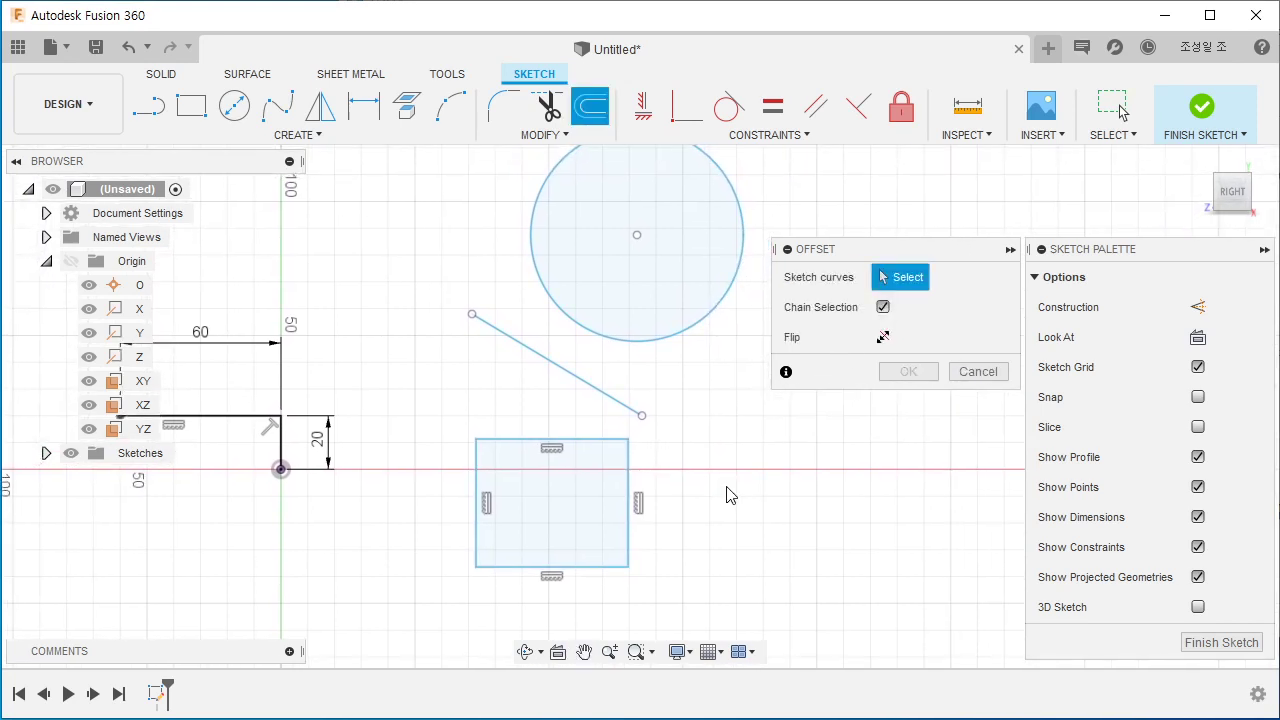
middle_drag(645, 460, 832, 427)
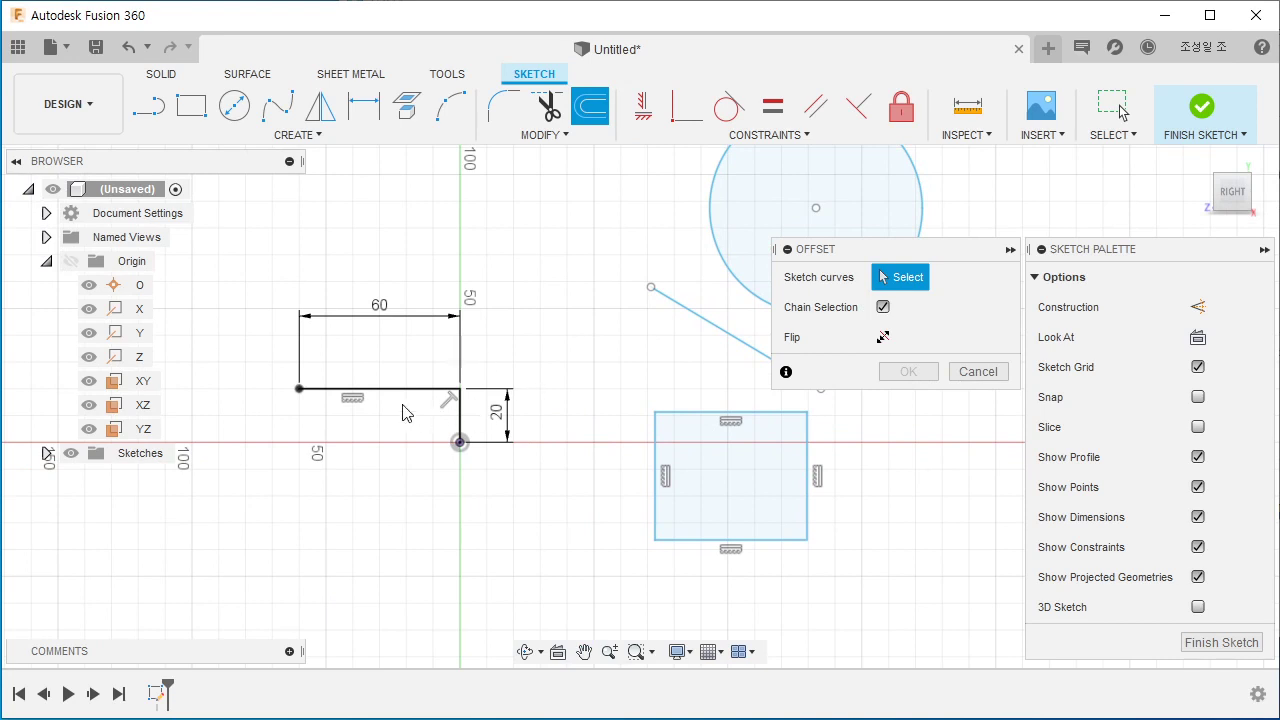
middle_drag(571, 409, 489, 449)
key(Escape)
Step: Delete the test line, rectangle and circle, keeping only the dimensioned L-shape
mouse_move(721, 550)
mouse_down()
mouse_move(395, 270)
mouse_move(397, 283)
mouse_up()
key(Delete)
middle_drag(397, 371, 644, 345)
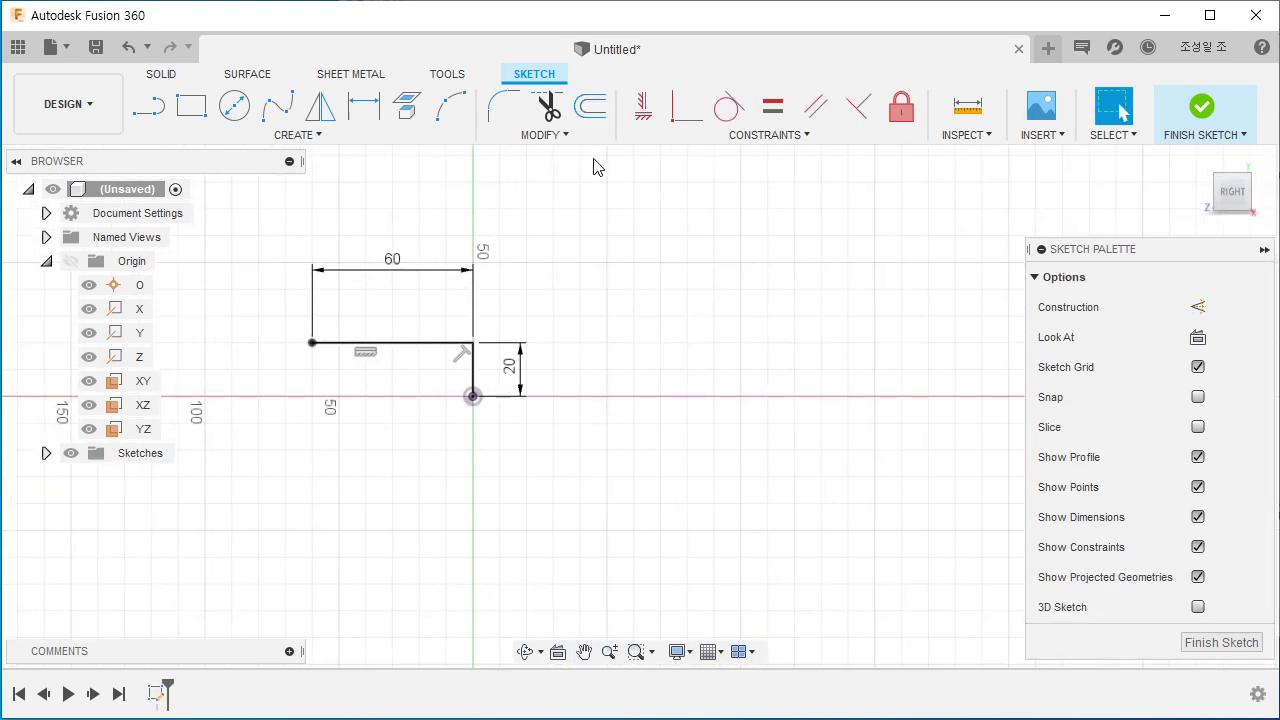
Step: Offset the L-shaped line chain inward by 7 mm with Chain Selection on
click(590, 105)
middle_drag(402, 365, 530, 392)
click(553, 346)
drag(553, 346, 545, 366)
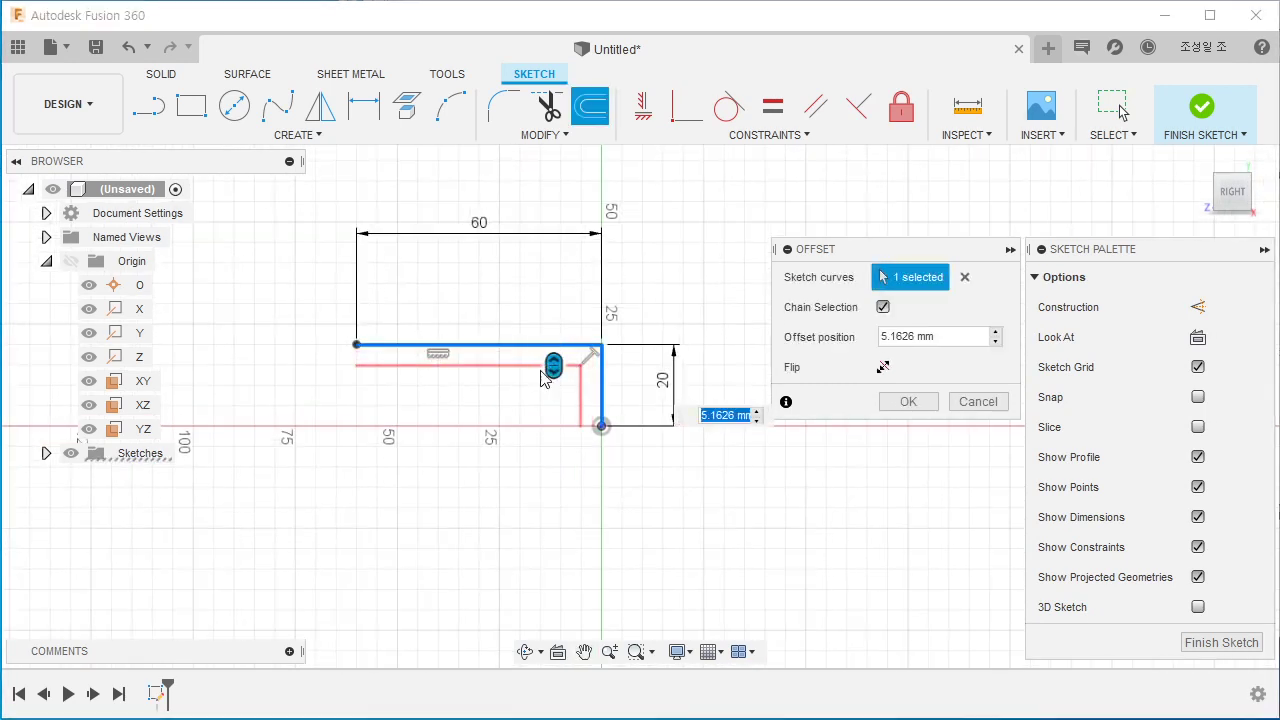
text(7)
key(Return)
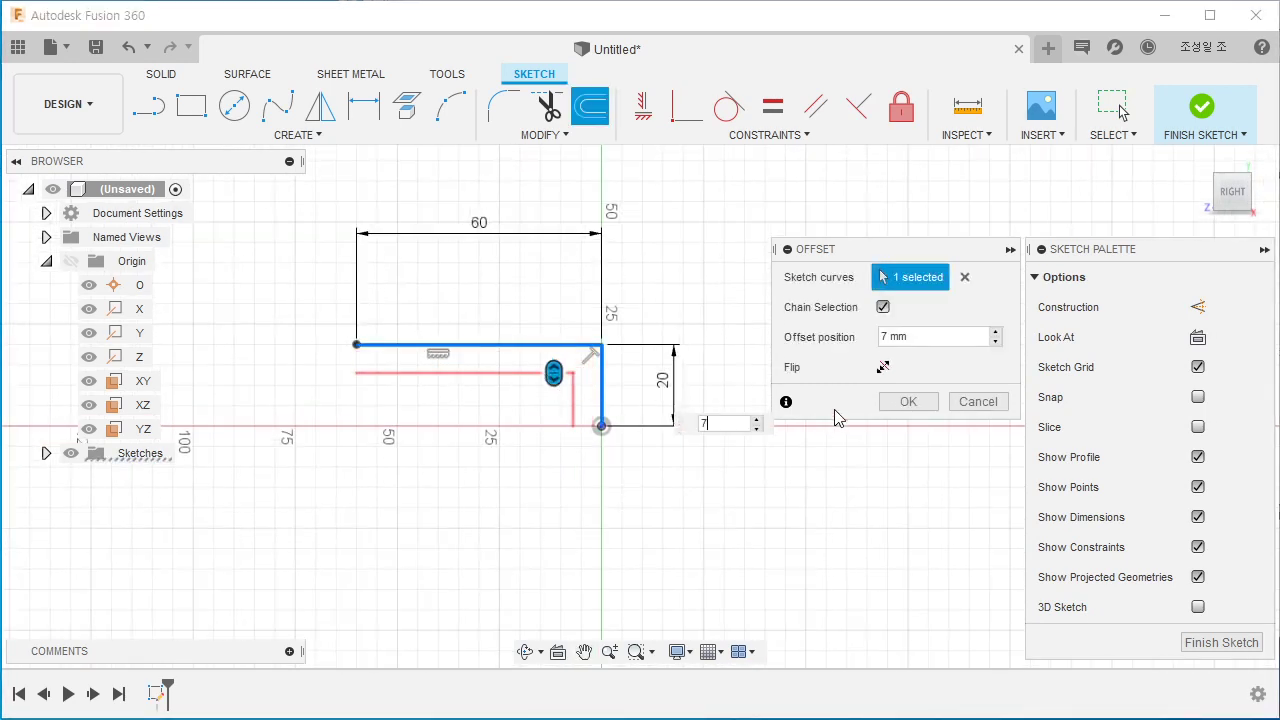
key(Return)
Step: Close the L-profile by drawing a line across each pair of open ends of the original and offset lines
scroll(530, 444, up, 2)
scroll(530, 444, up, 2)
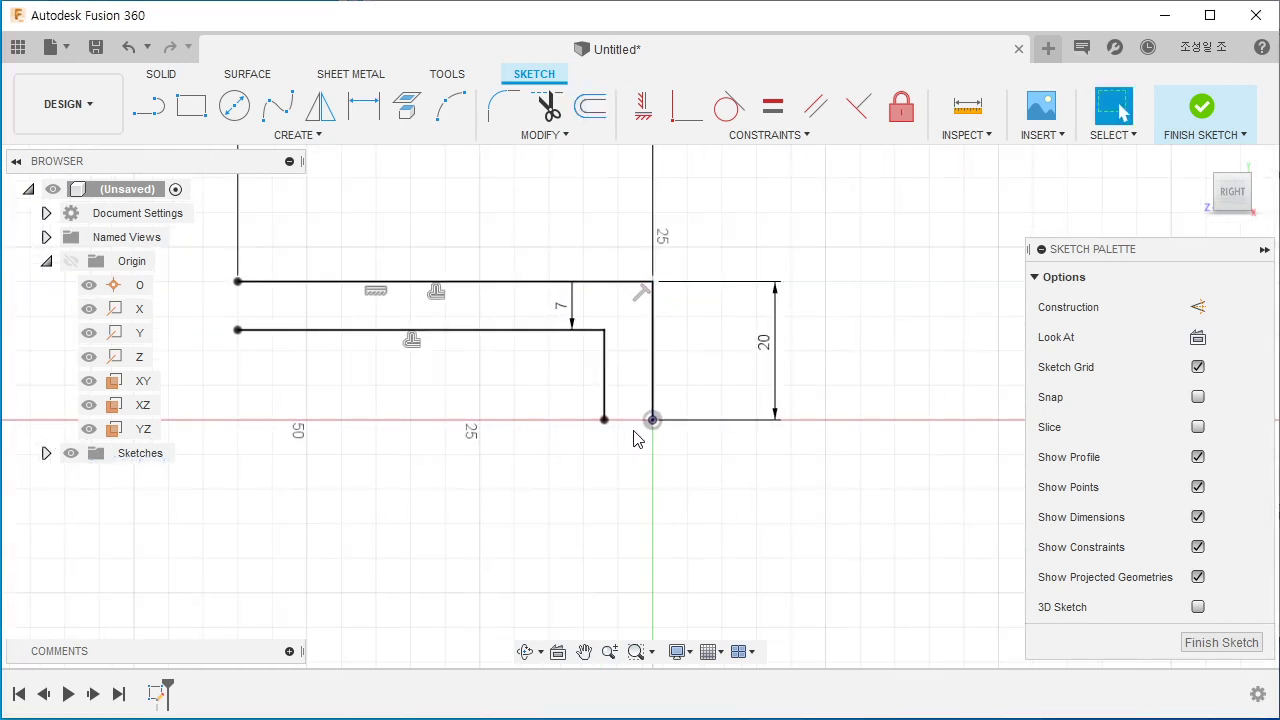
mouse_move(402, 386)
middle_down()
mouse_move(500, 391)
mouse_move(502, 402)
middle_up()
click(161, 118)
click(336, 297)
click(336, 345)
click(703, 435)
click(750, 435)
scroll(651, 520, up, 3)
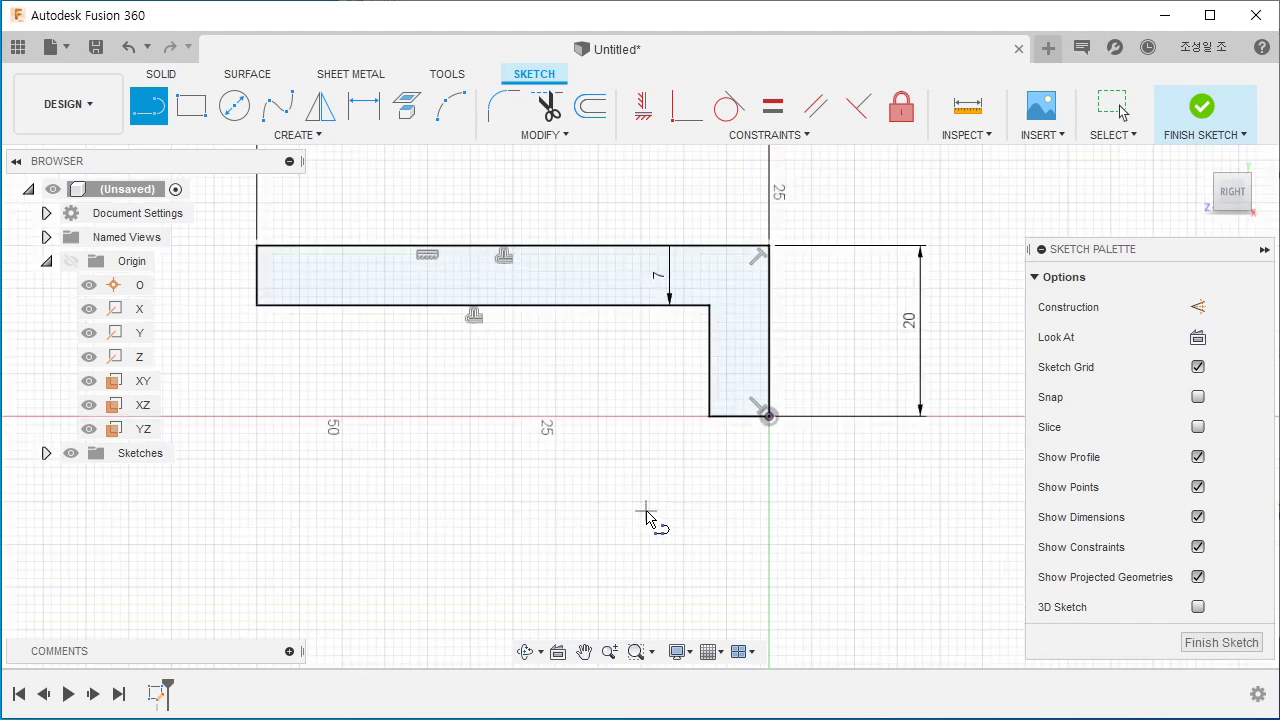
scroll(619, 484, up, 2)
scroll(614, 488, down, 6)
Step: Extrude the L-profile symmetrically as a new body, using the whole-length measurement with a distance of 80 mm
shift+middle_drag(600, 475, 606, 484)
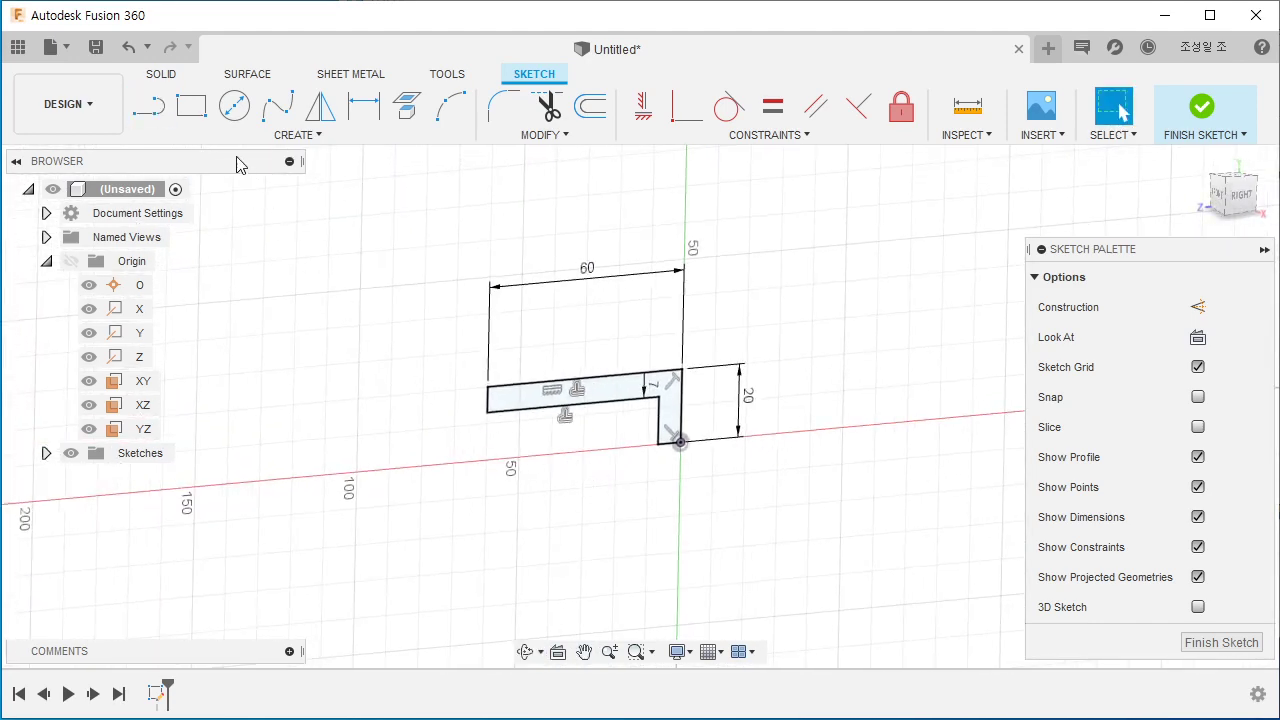
click(161, 74)
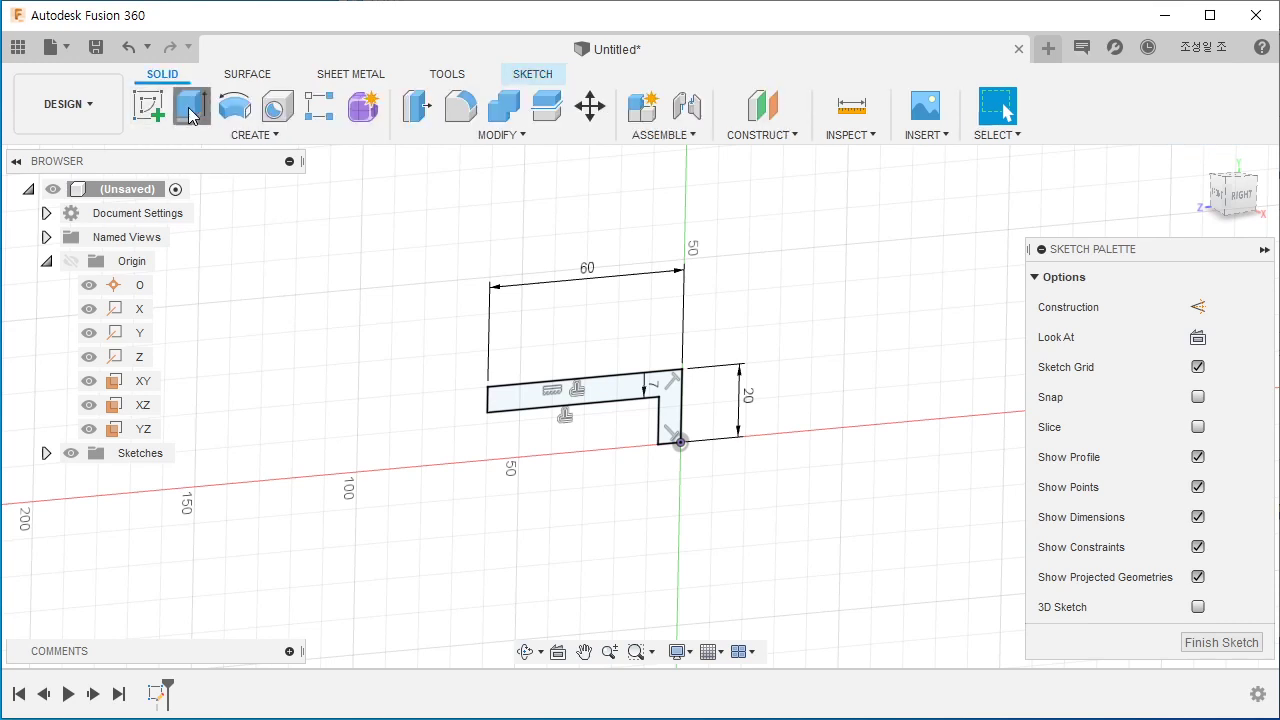
click(191, 108)
click(1176, 340)
click(1160, 413)
drag(594, 407, 666, 434)
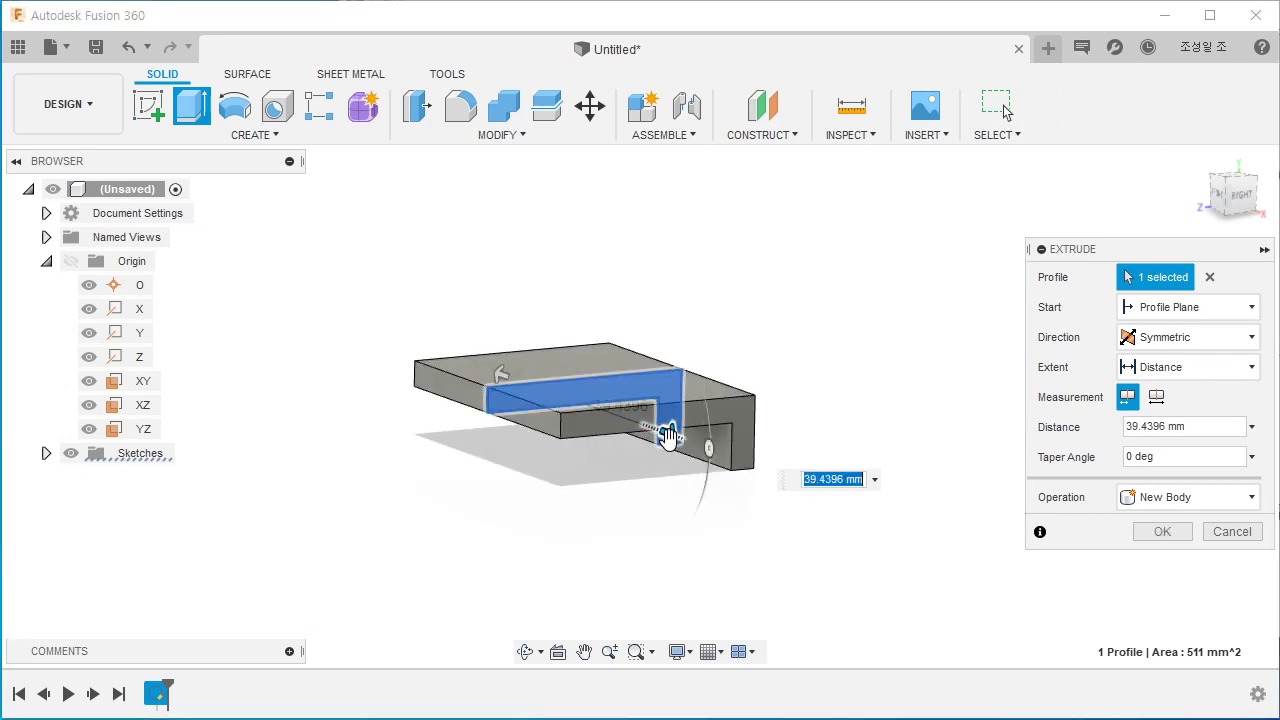
click(1155, 397)
click(1205, 427)
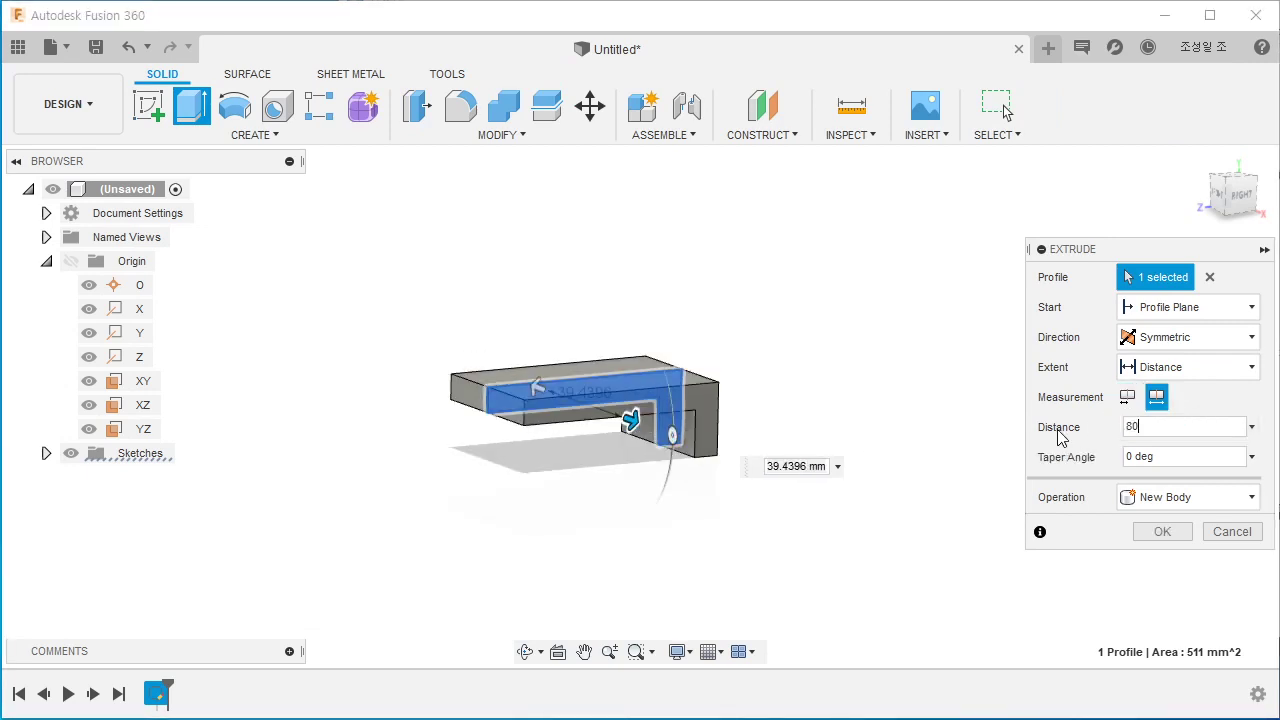
text(80)
key(Return)
Step: Create a new sketch on the large top face of the extruded body
shift+middle_drag(688, 396, 871, 480)
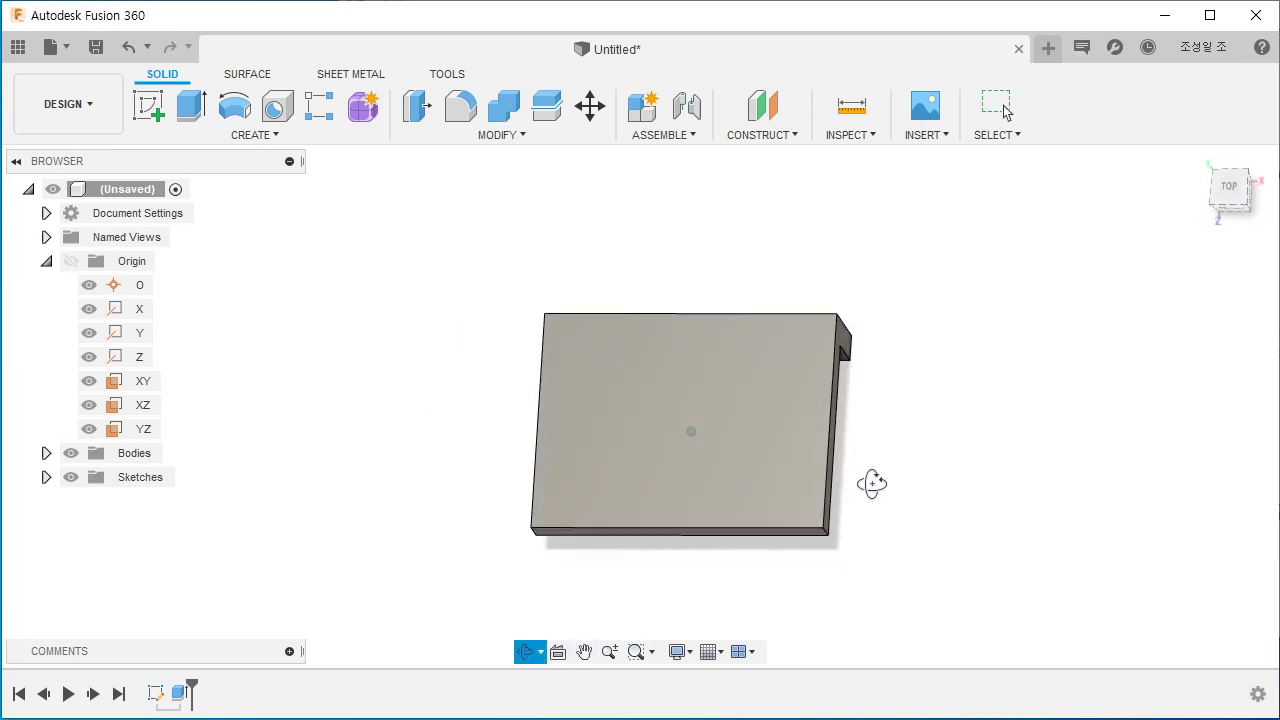
right_click(737, 392)
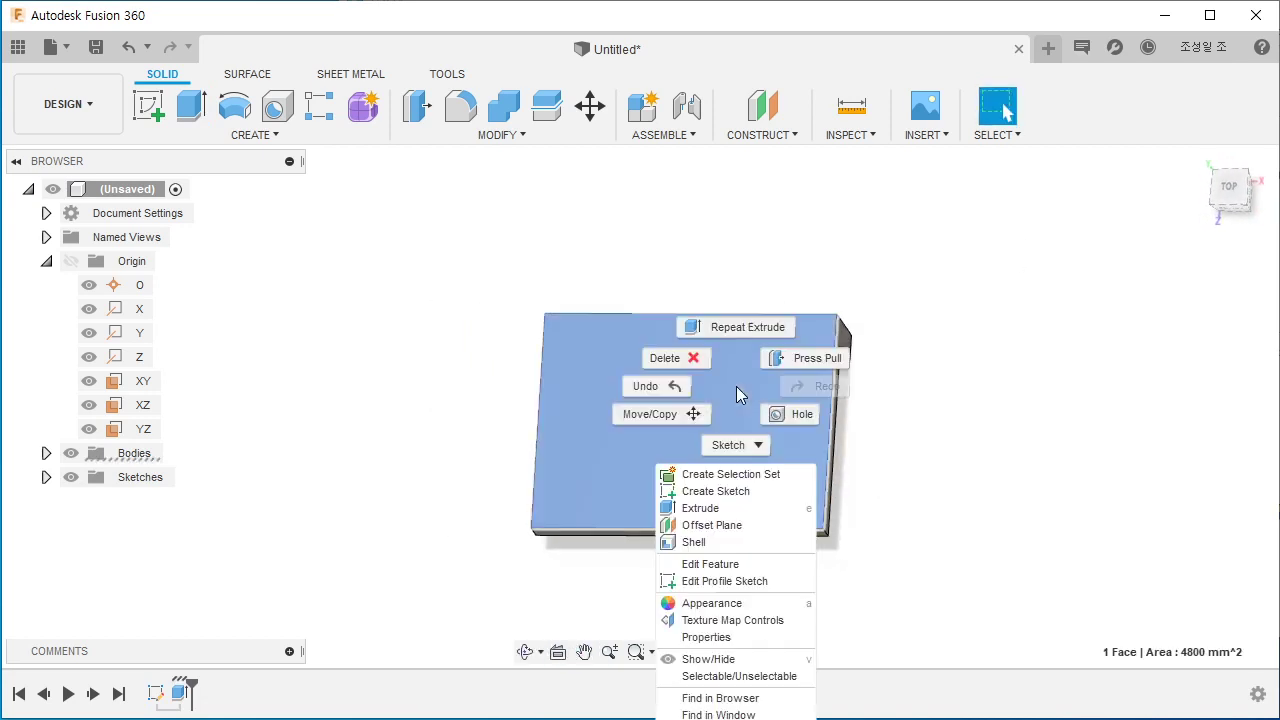
click(718, 491)
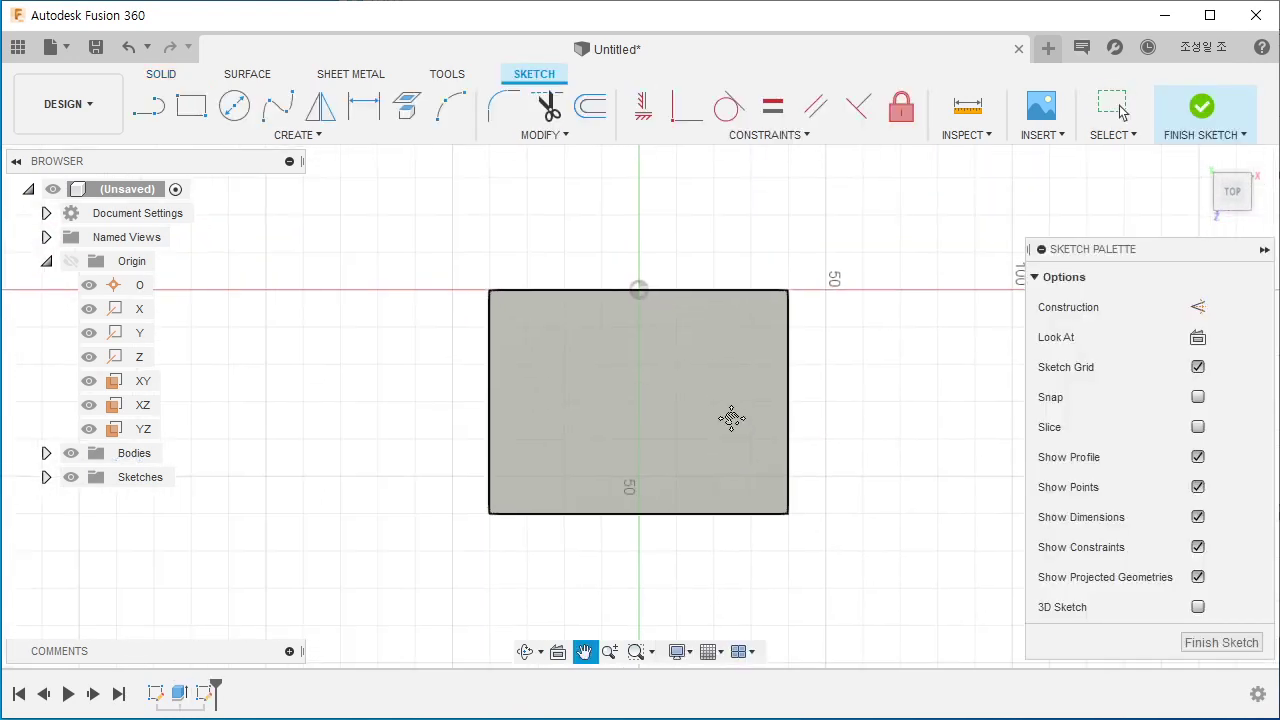
Step: Draw two rectangles on the top face, each starting from one end of the edge that passes through the origin
click(191, 105)
click(789, 291)
click(690, 335)
click(490, 290)
click(582, 355)
Step: Make the two corner rectangles the same size with equal constraints on their matching inner sides
click(772, 106)
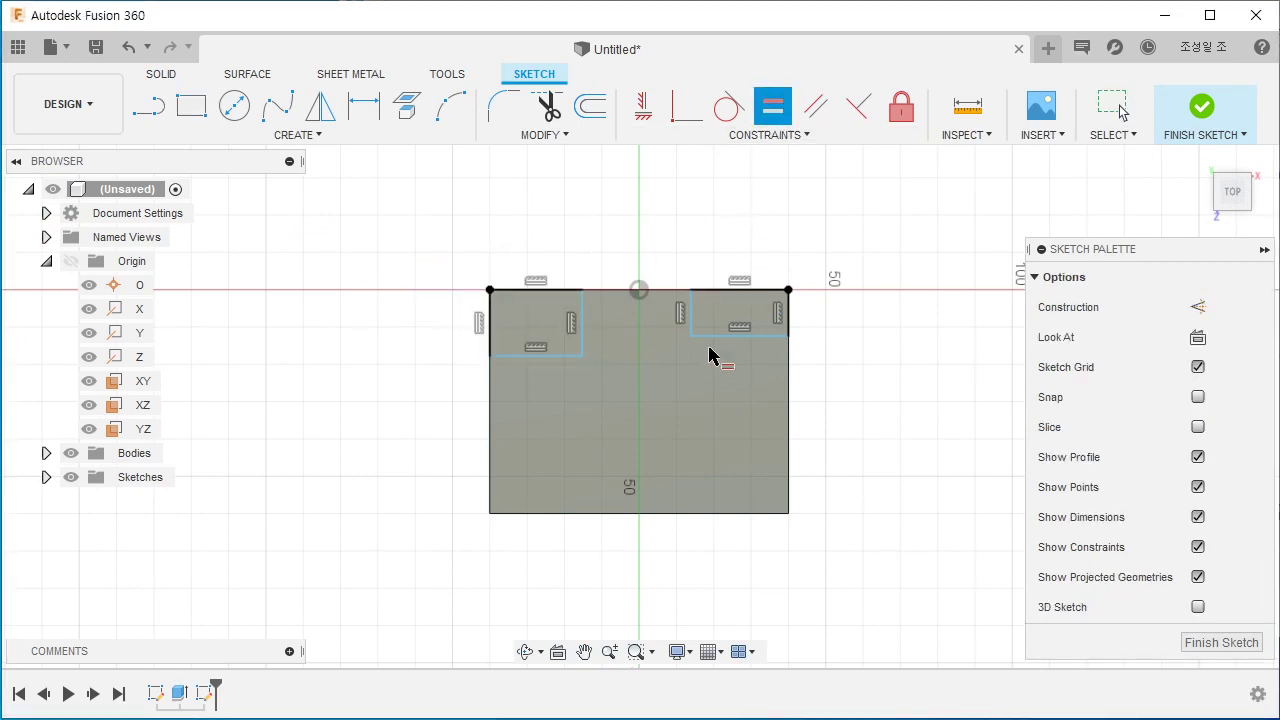
click(558, 357)
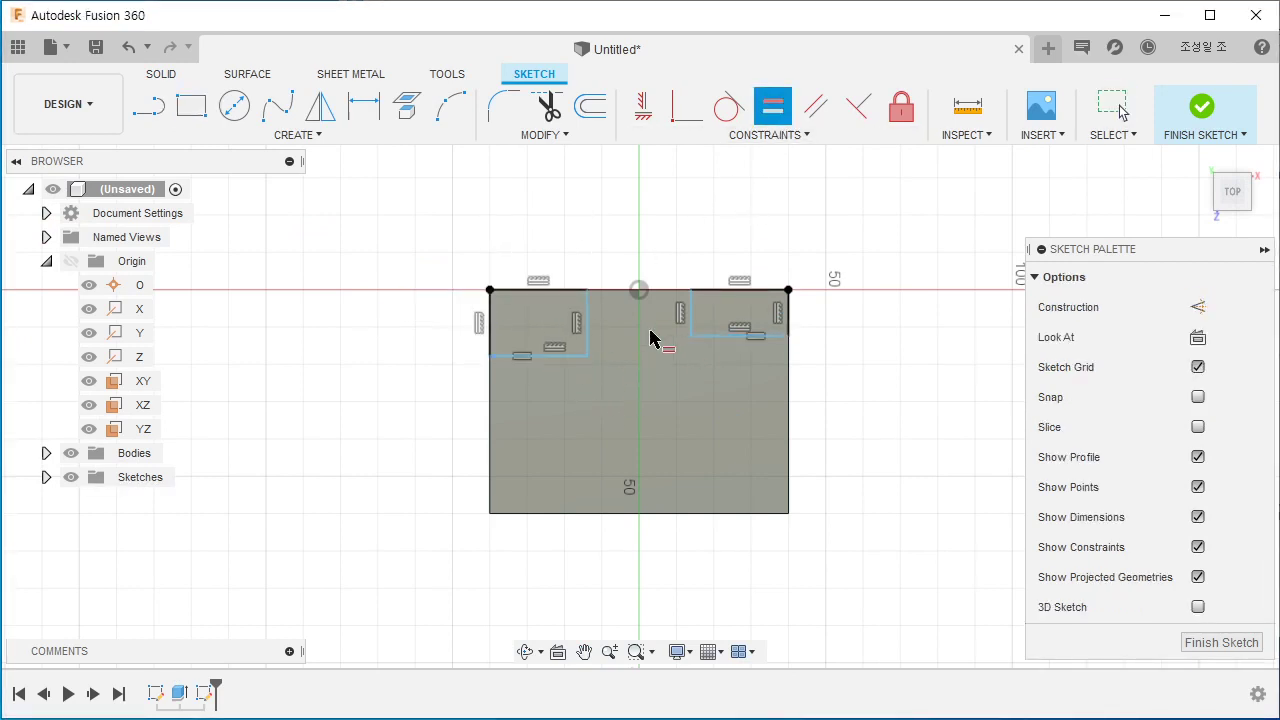
click(691, 314)
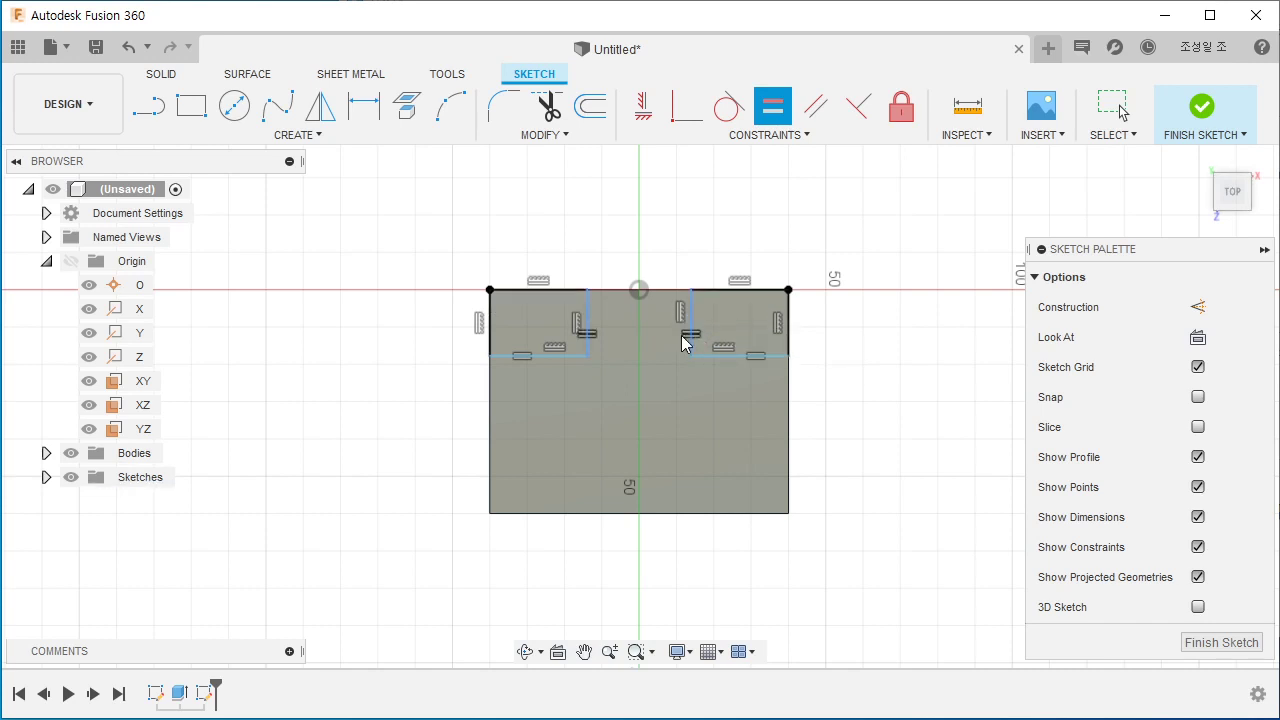
key(Escape)
Step: Dimension the gap between the two corner rectangles as 50 mm and the rectangle depth as 15 mm
key(d)
click(689, 312)
click(588, 320)
click(622, 262)
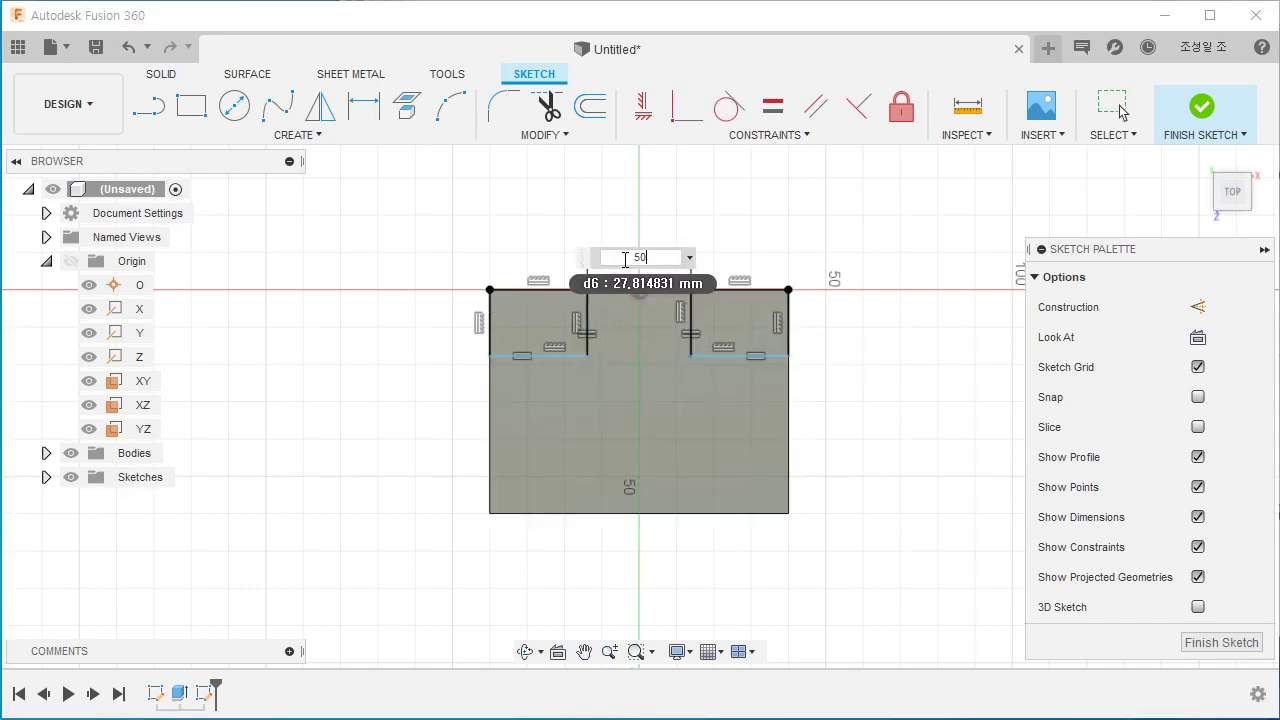
key(Return)
click(735, 325)
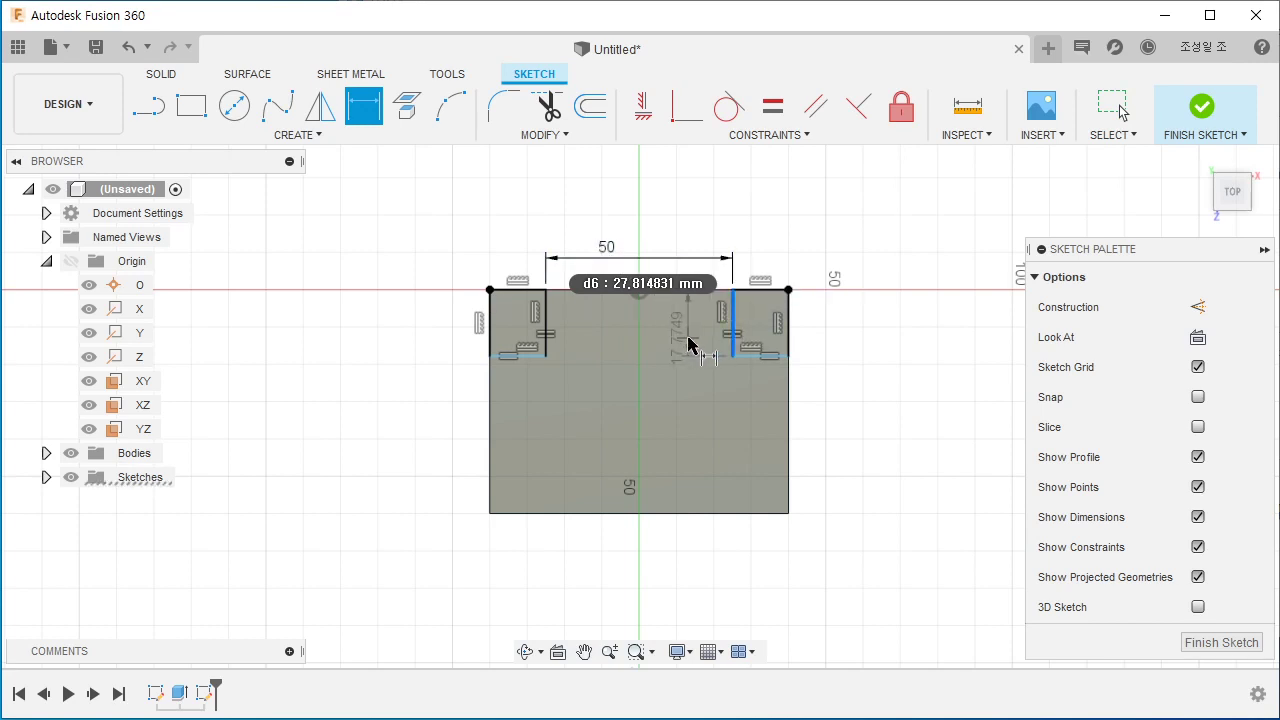
click(688, 345)
key(Return)
key(Escape)
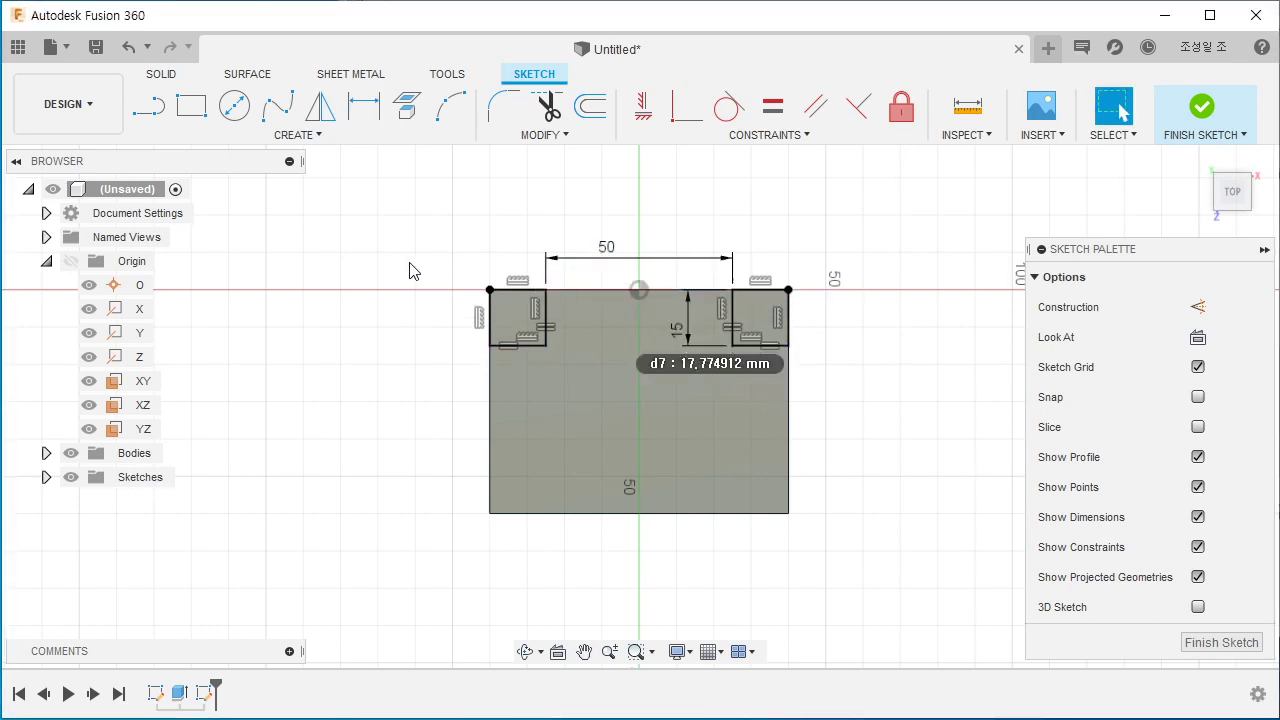
Step: Cut both corner rectangles through the whole bracket with an extrude whose extent is All
key(e)
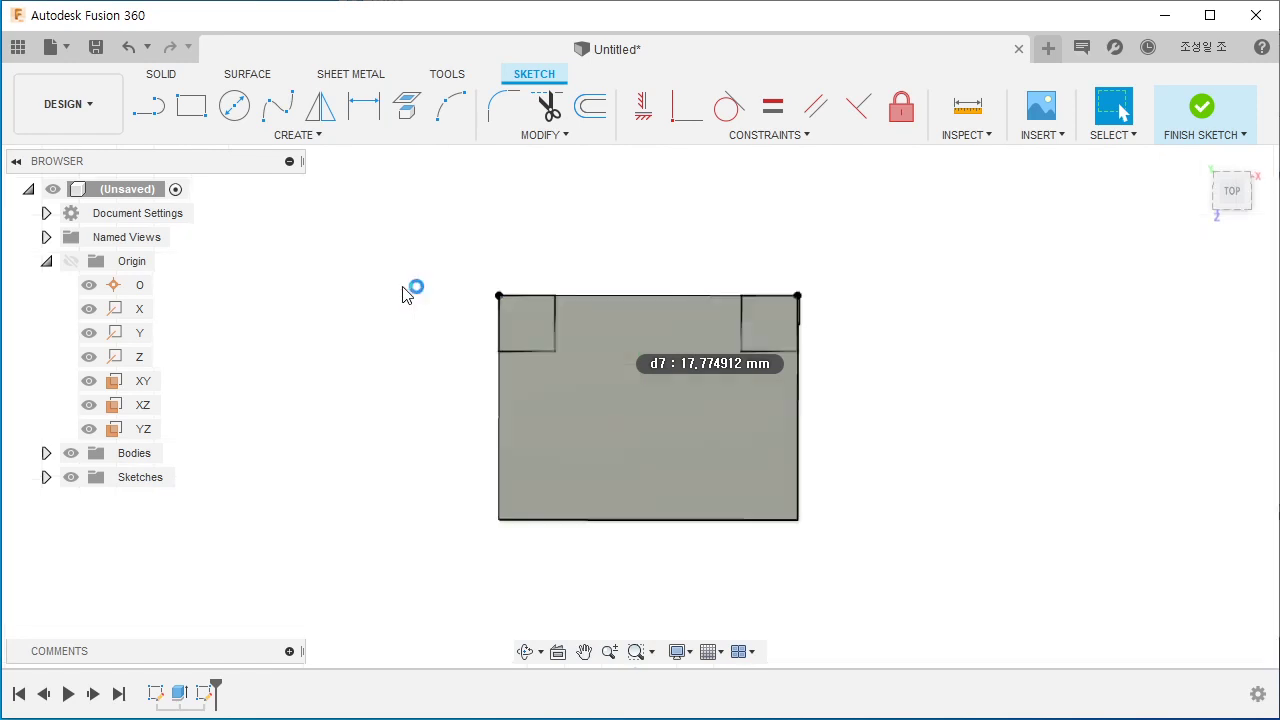
click(567, 352)
click(789, 346)
shift+middle_drag(674, 337, 385, 272)
drag(788, 332, 874, 412)
click(1170, 340)
click(1174, 365)
click(1232, 367)
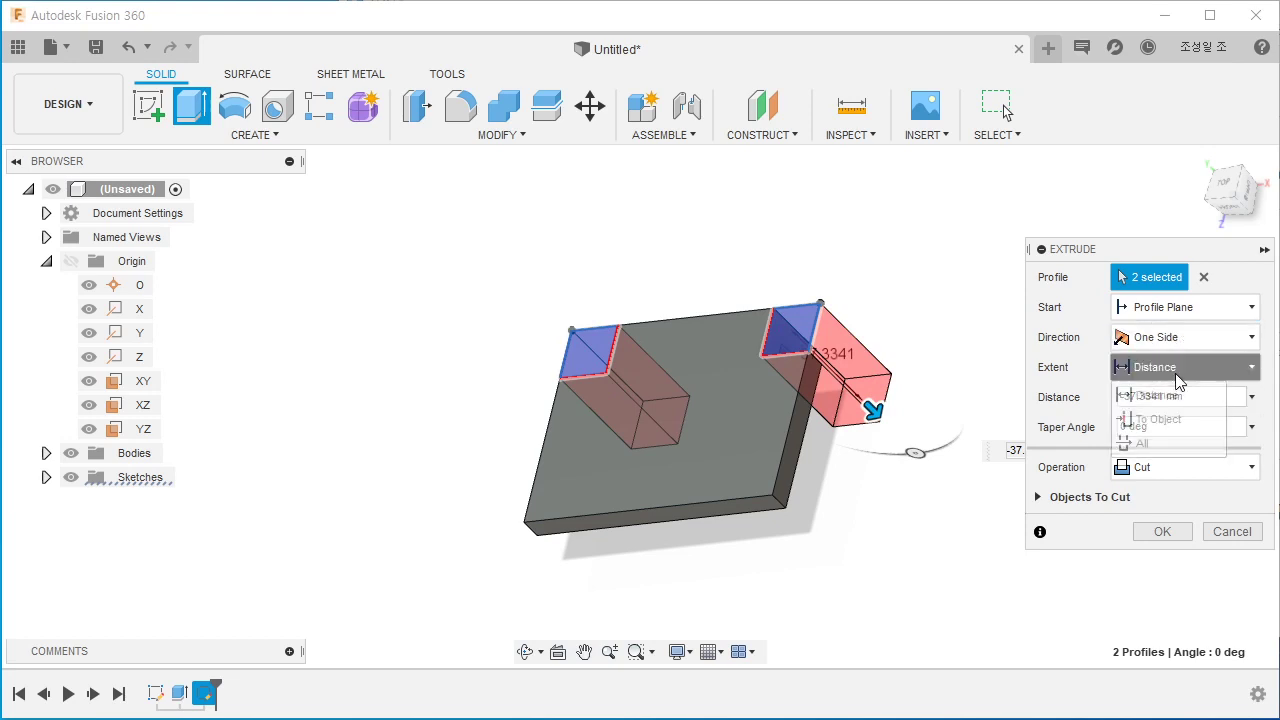
click(1152, 442)
click(1158, 532)
shift+middle_drag(884, 445, 766, 443)
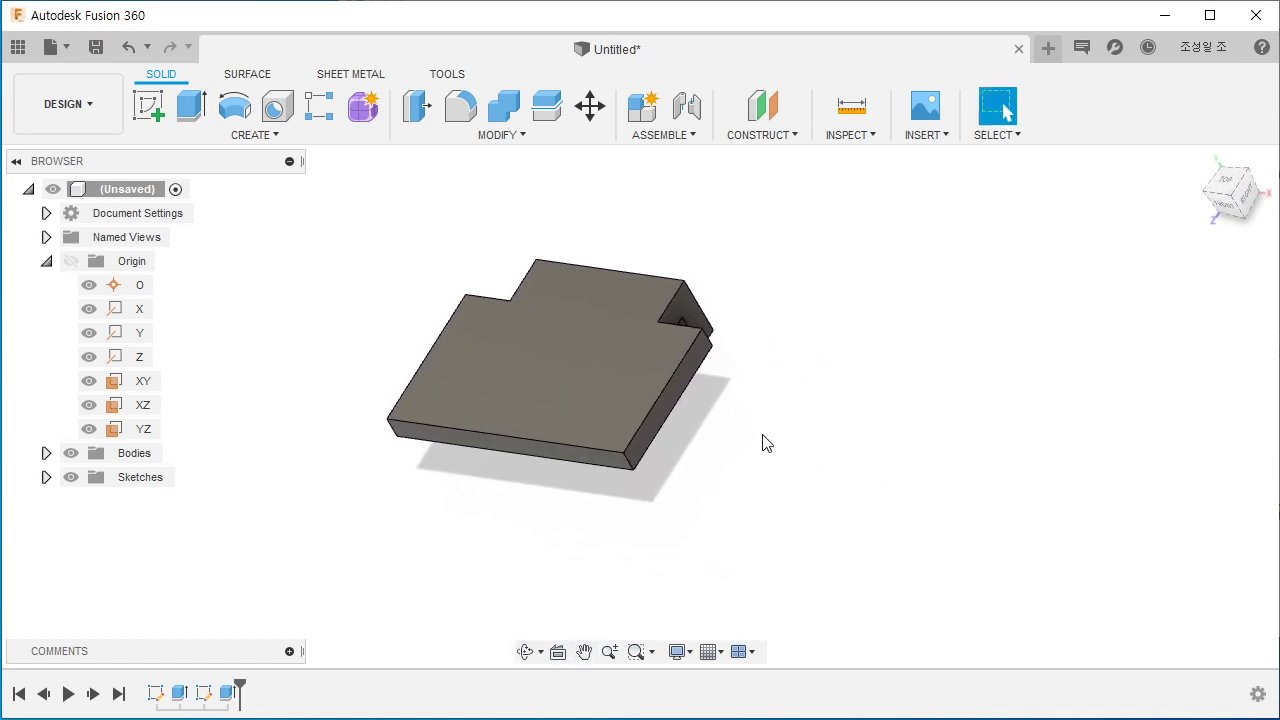
Step: Open a new design and start a sketch on the horizontal XZ plane
click(1055, 50)
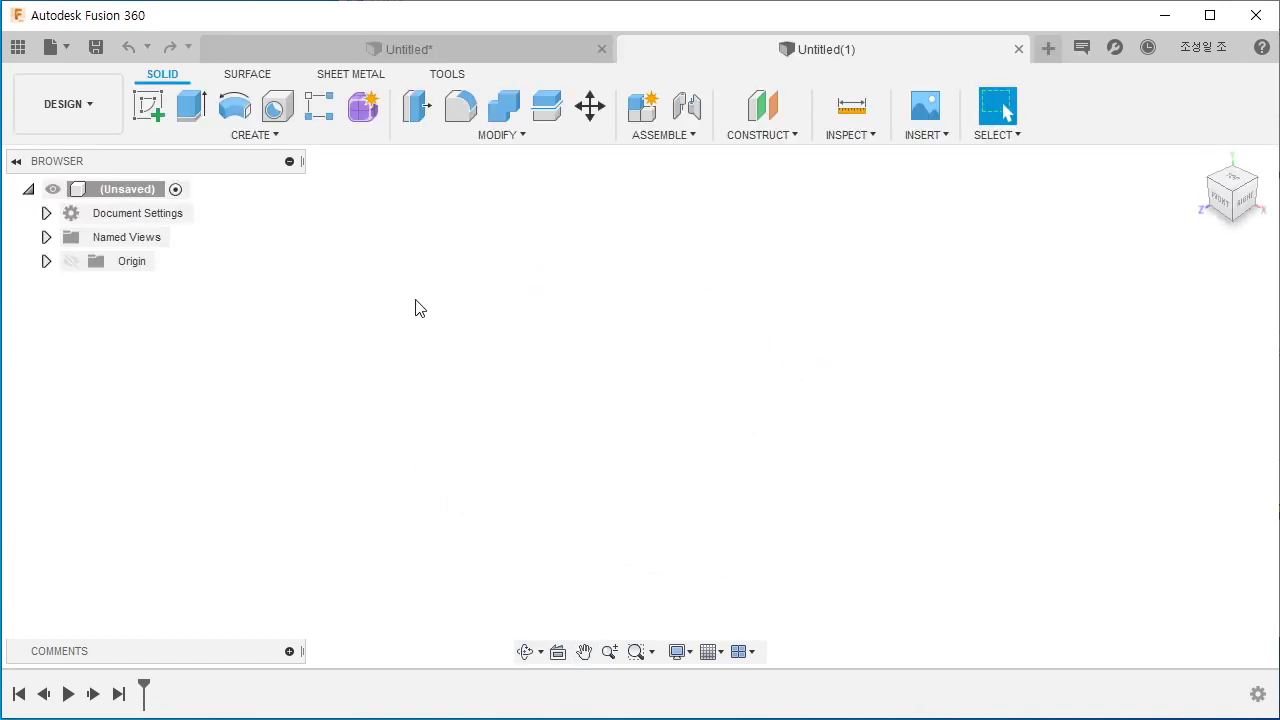
click(148, 107)
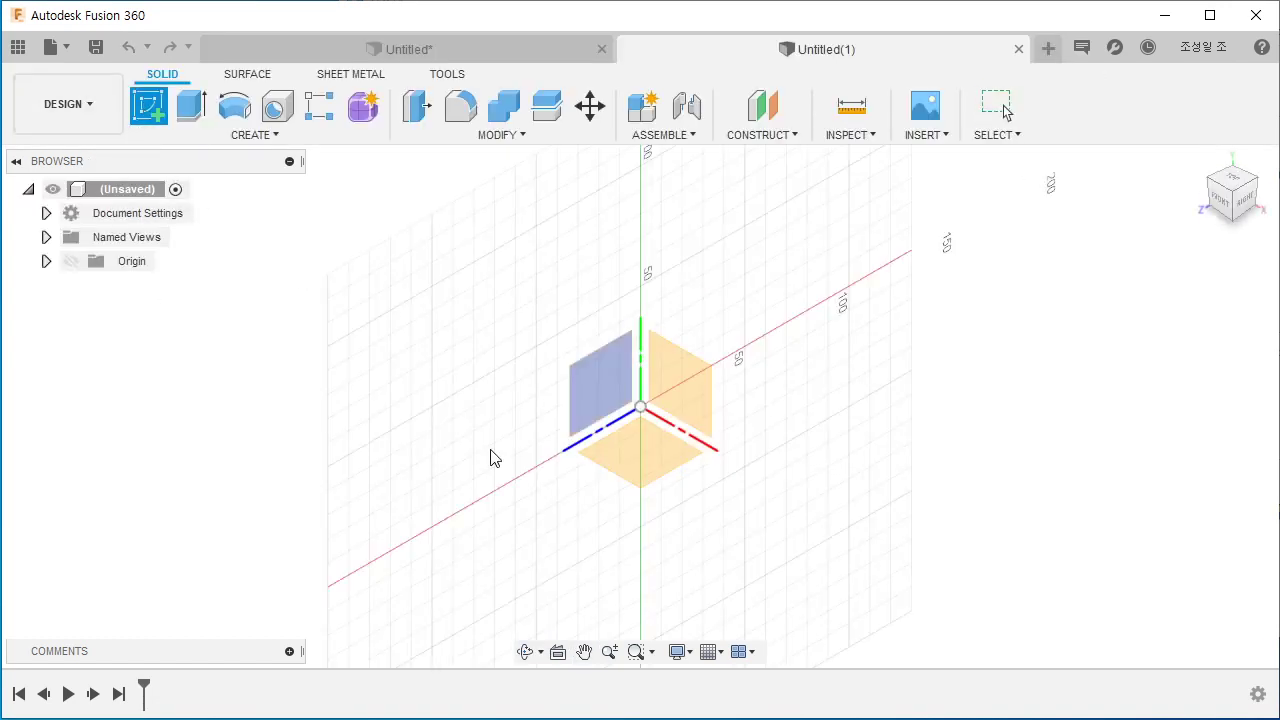
click(653, 455)
mouse_move(713, 452)
middle_down()
mouse_move(757, 471)
mouse_move(726, 480)
mouse_move(745, 478)
middle_up()
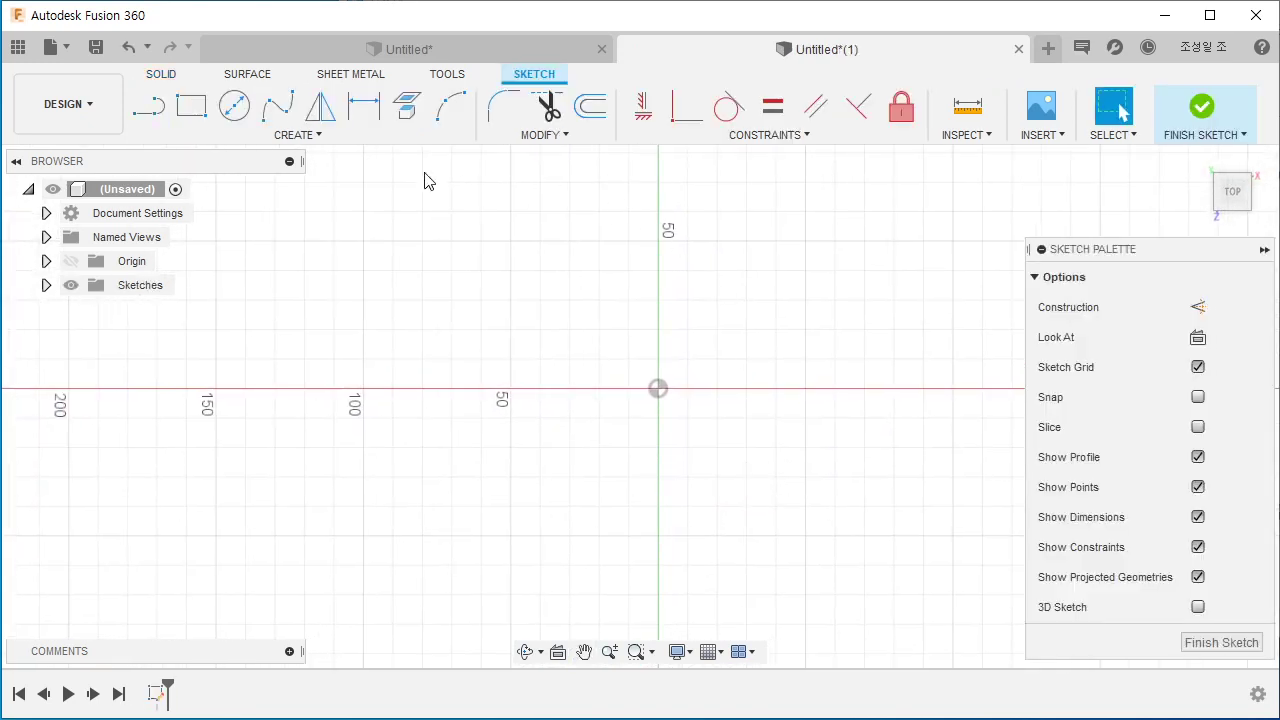
Step: Draw a center rectangle at the origin, 80 mm wide and 60 mm high
click(228, 134)
mouse_move(229, 191)
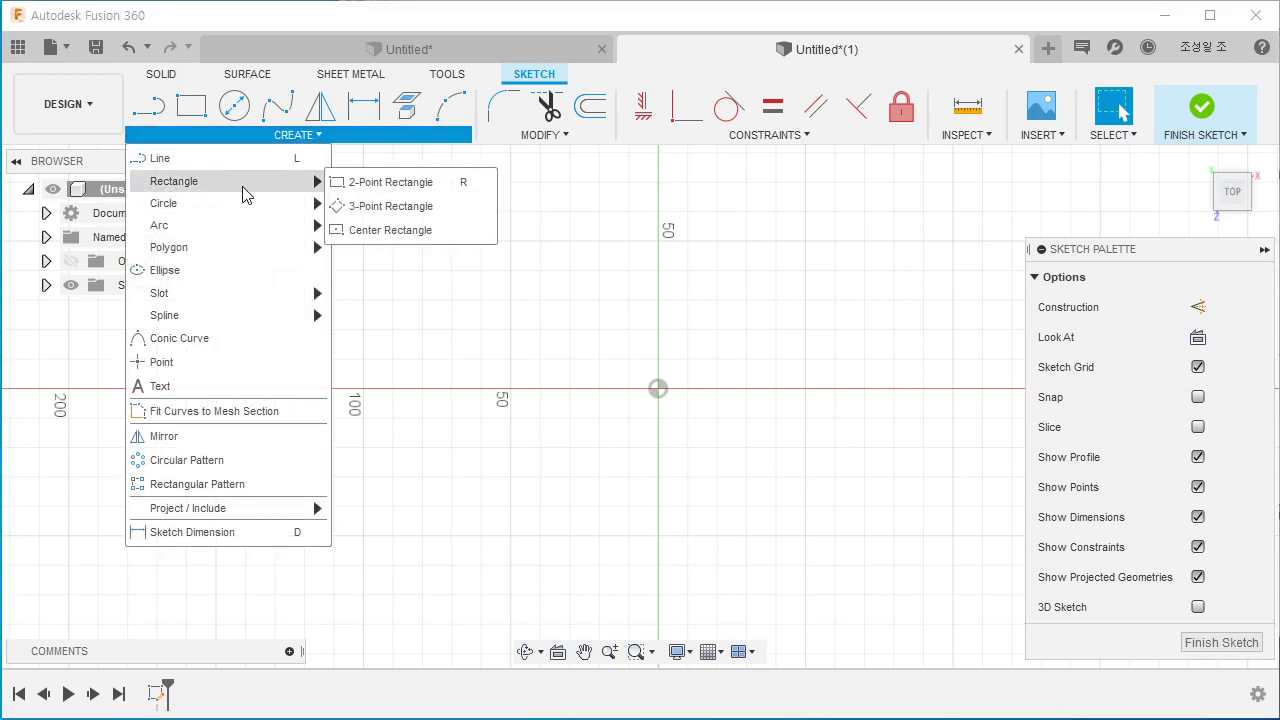
click(400, 203)
click(664, 395)
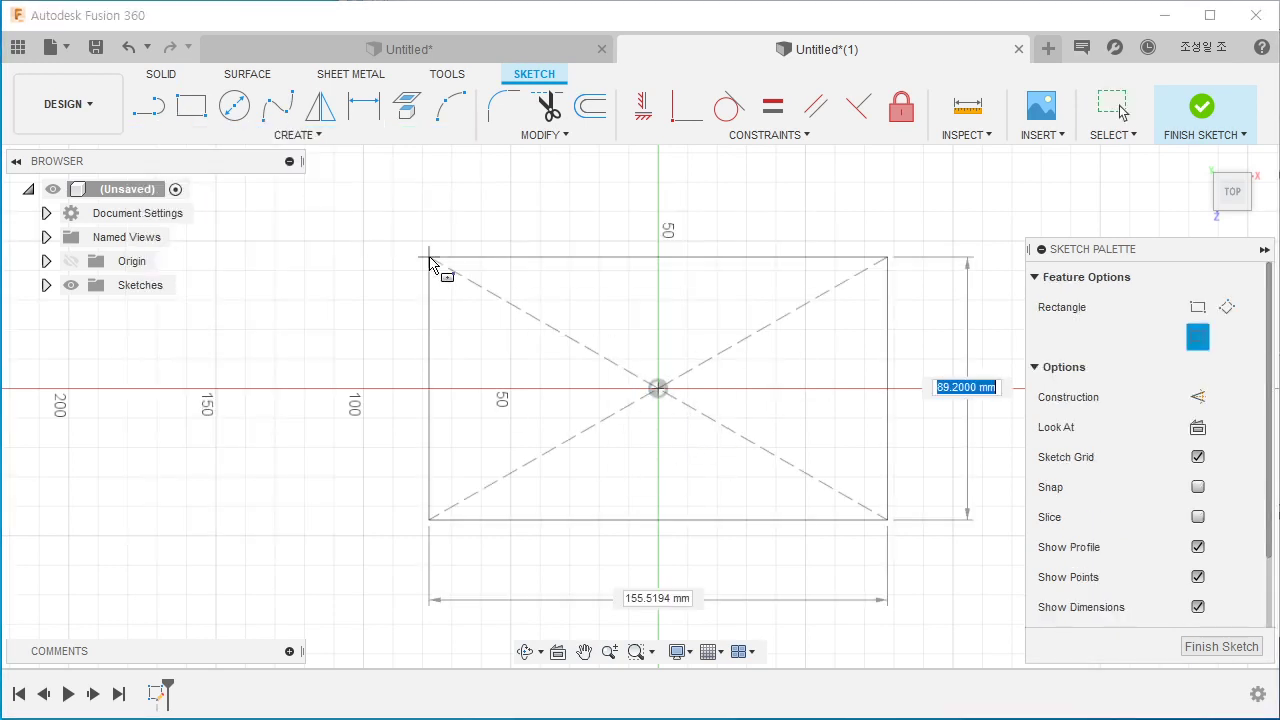
text(60)
key(Tab)
text(80)
key(Return)
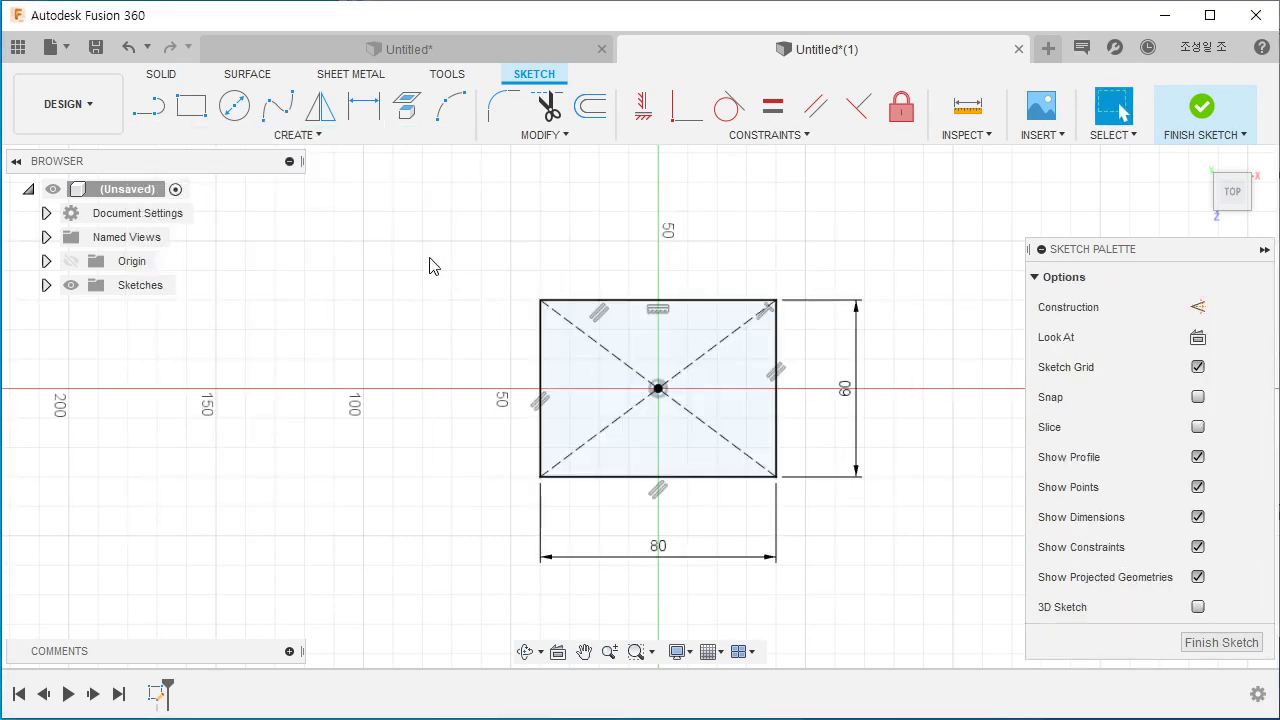
Step: Try extruding the centered rectangle 10 mm as a new body, and undo the extrusion
key(e)
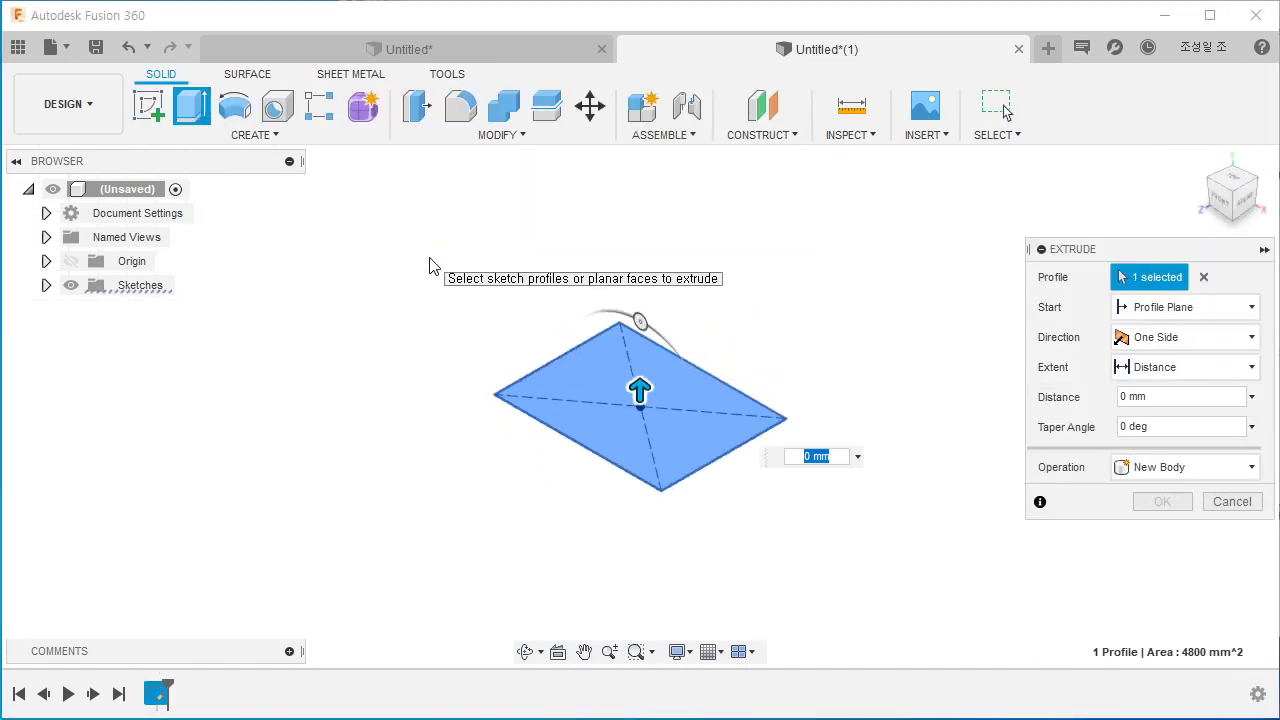
text(10)
key(Return)
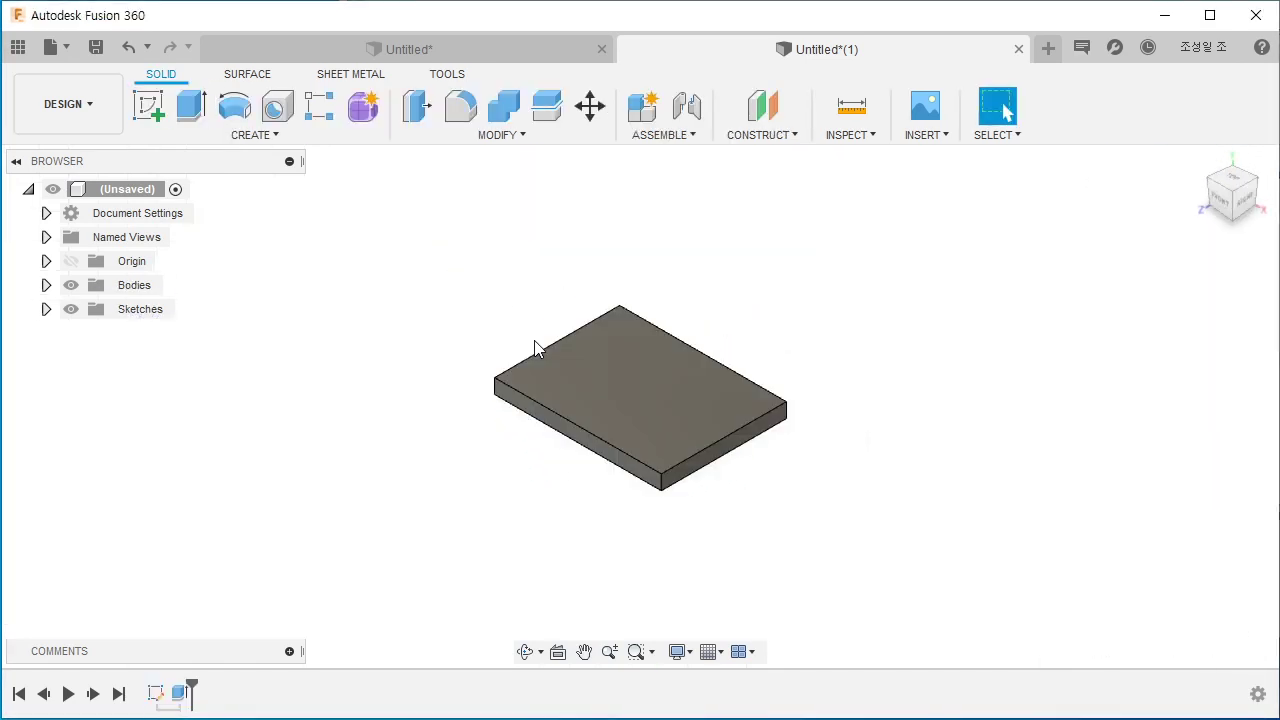
key(ctrl+z)
key(ctrl+z)
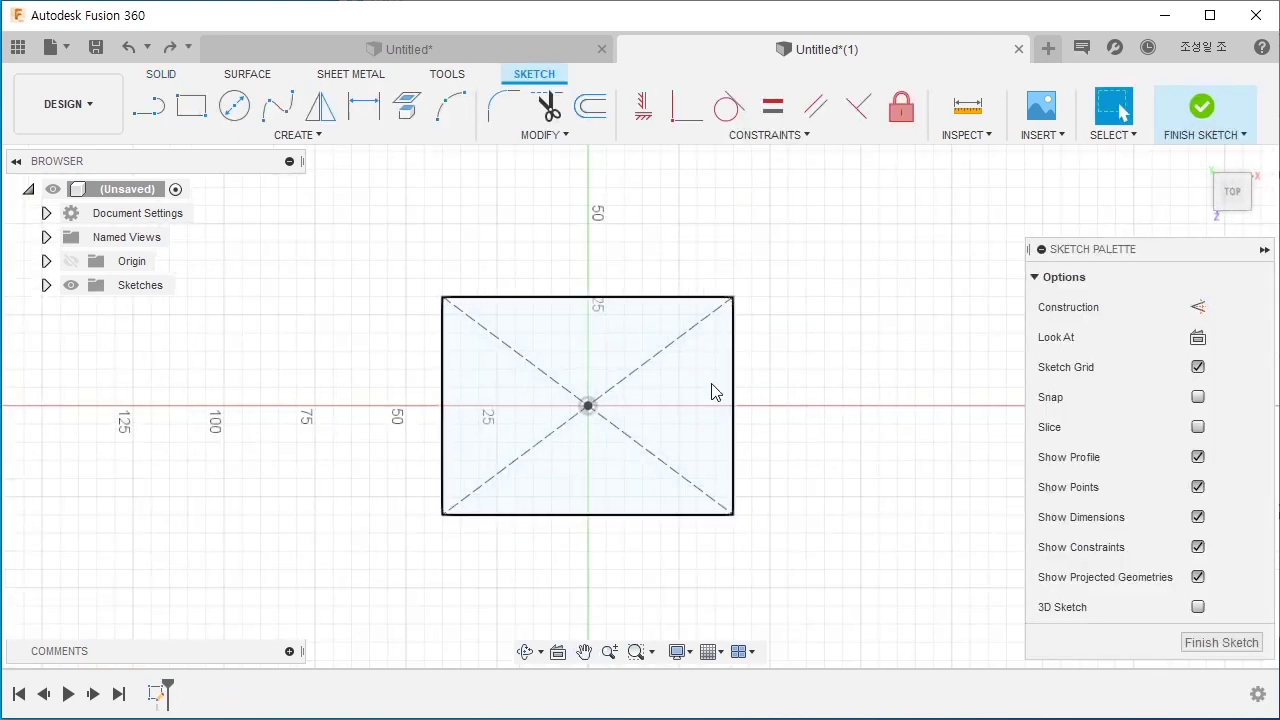
Step: Draw an L-shaped pair of perpendicular lines across each upper corner of the rectangle, with ends extending past its edges
key(l)
click(404, 364)
click(501, 364)
click(501, 255)
key(Escape)
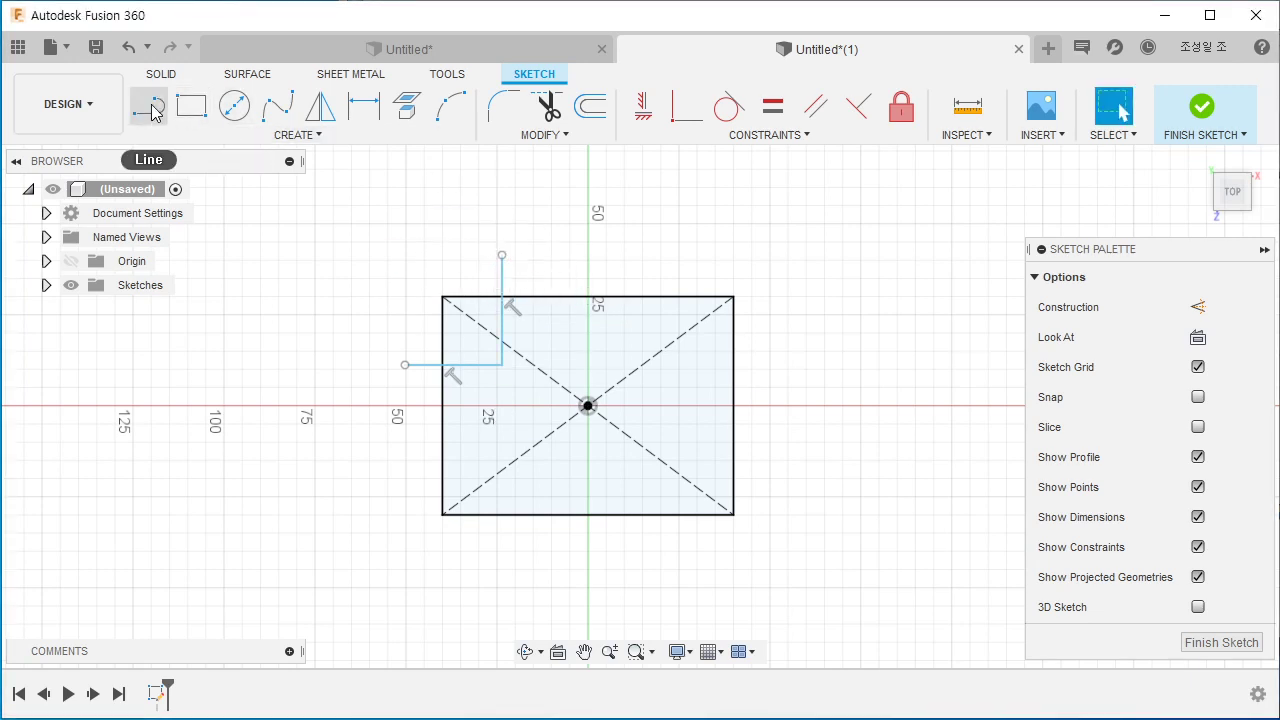
key(l)
click(664, 262)
click(664, 377)
click(789, 377)
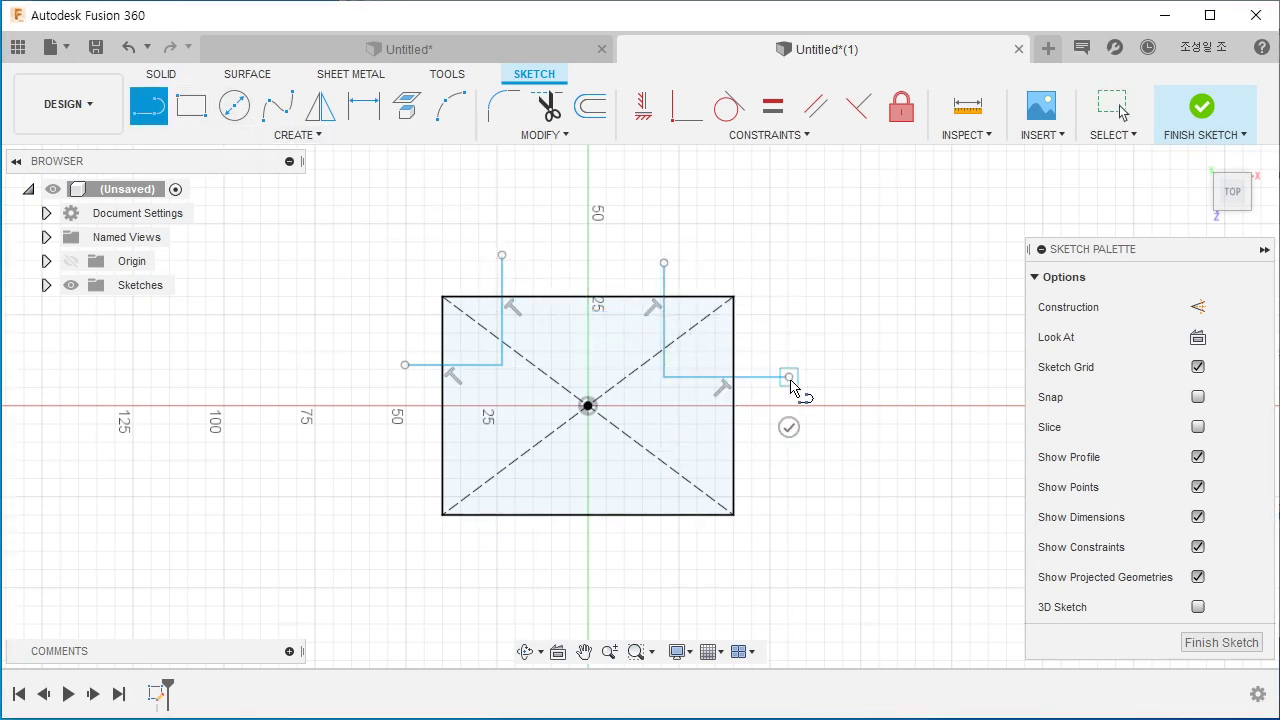
key(Escape)
Step: Trim the line ends outside the rectangle and apply equal constraints to the matching lines of the two corner notches
click(548, 106)
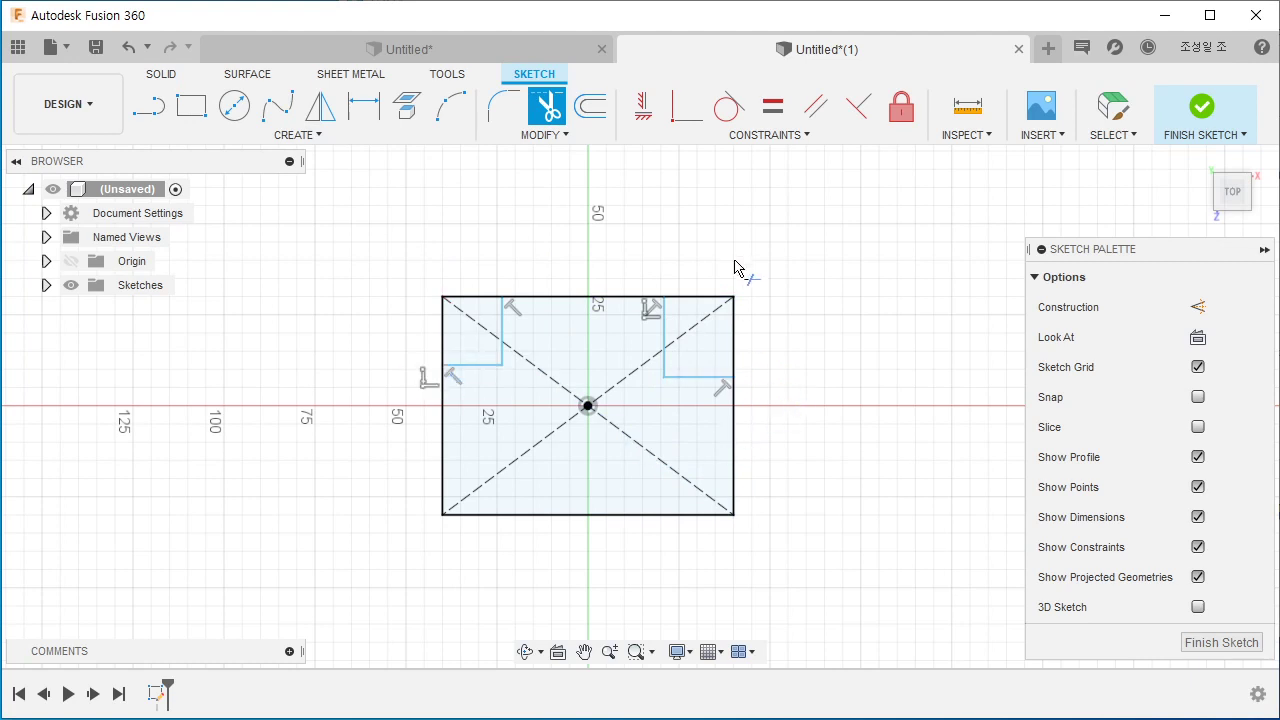
key(Escape)
click(772, 106)
click(470, 366)
click(668, 338)
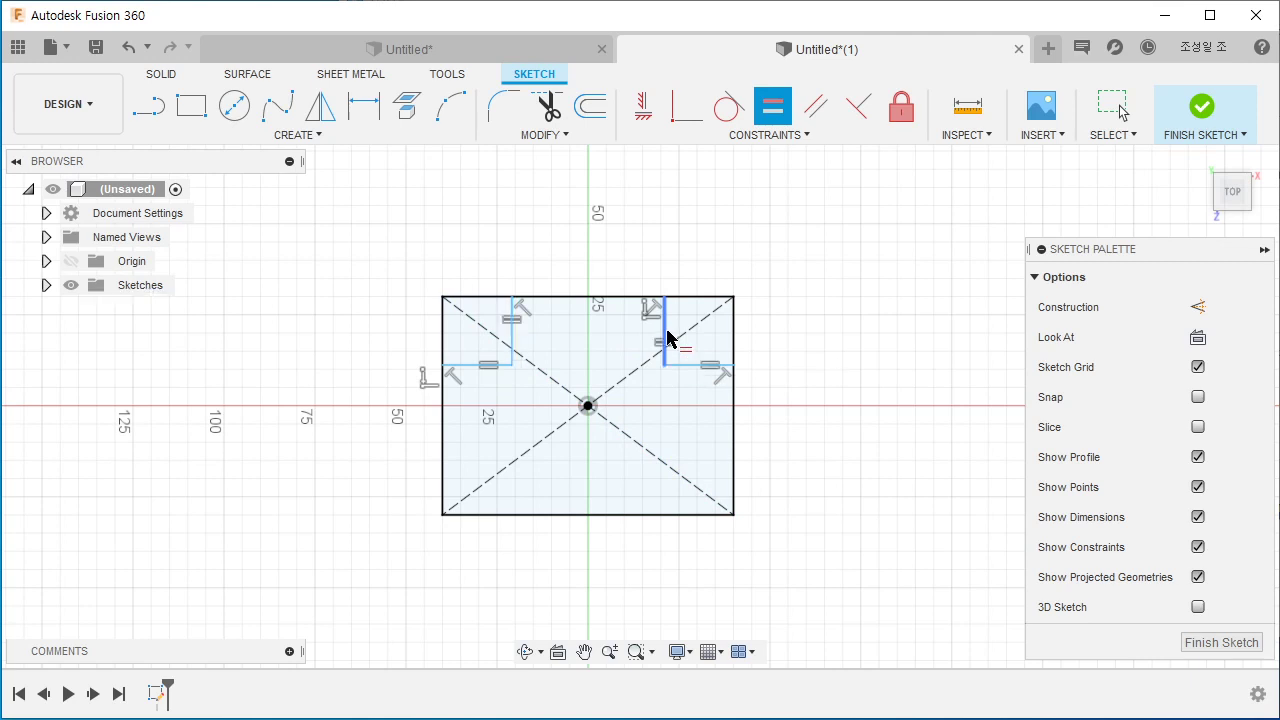
key(Escape)
Step: Dimension the corner notches as 15 mm deep and 50 mm apart
key(d)
click(693, 338)
click(770, 336)
text(15)
key(Return)
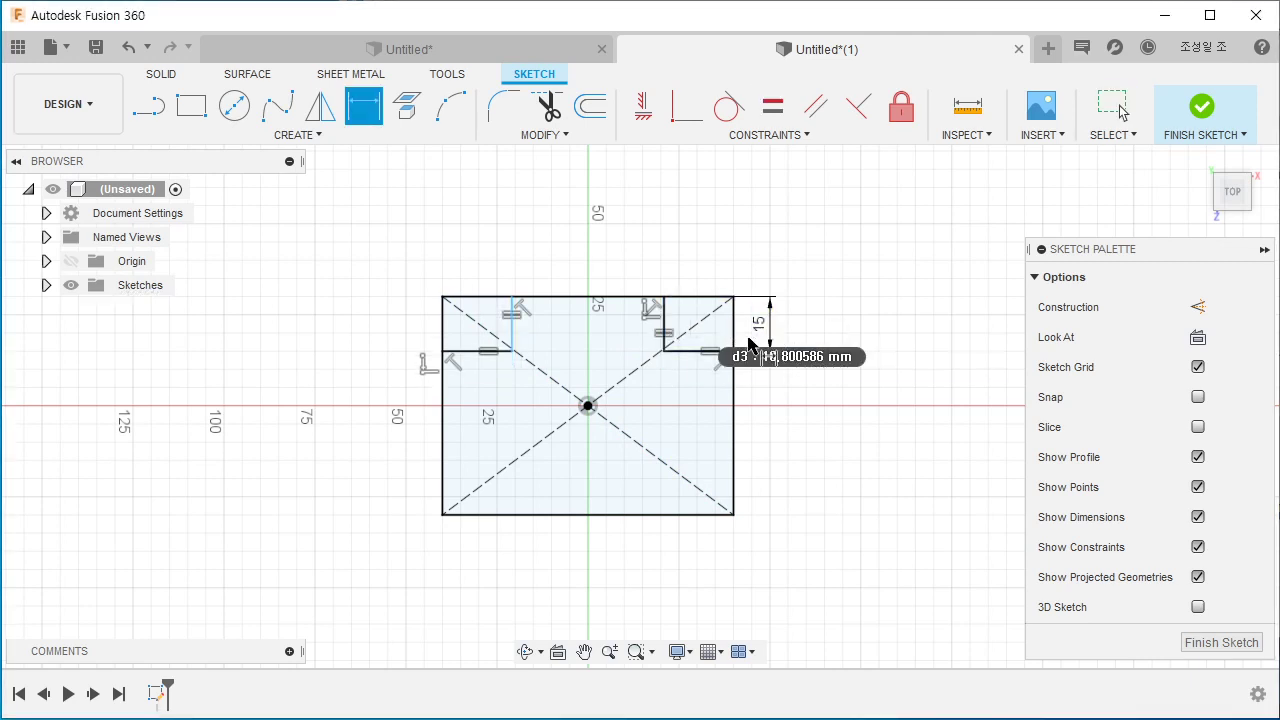
click(666, 322)
click(514, 323)
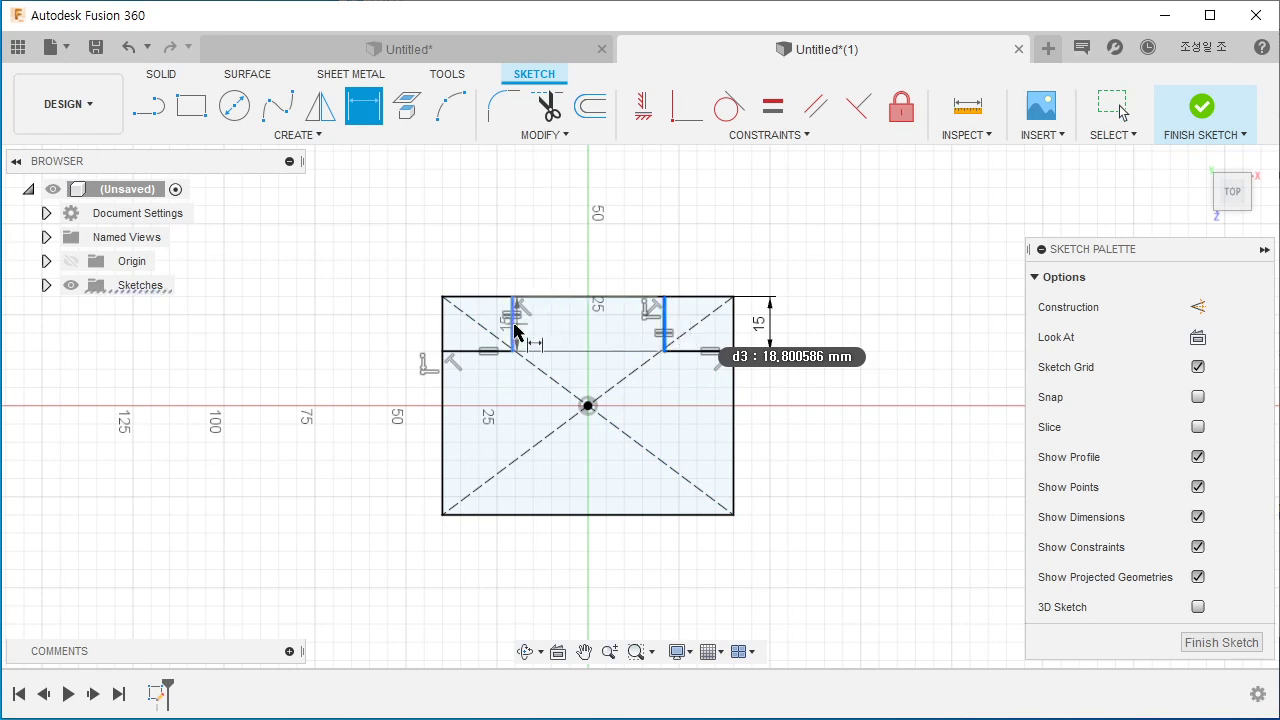
click(549, 258)
key(Return)
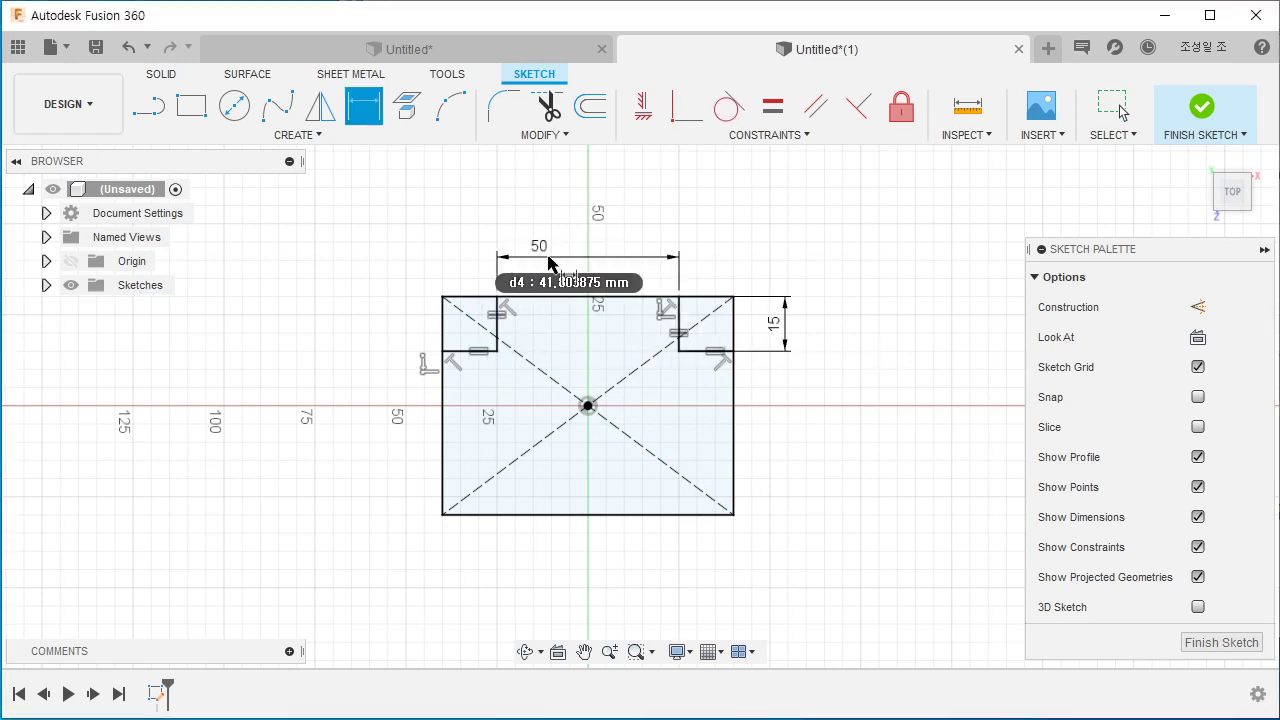
Step: Extrude the main T-shaped profile 7 mm as a new body, excluding the two corner notches
key(e)
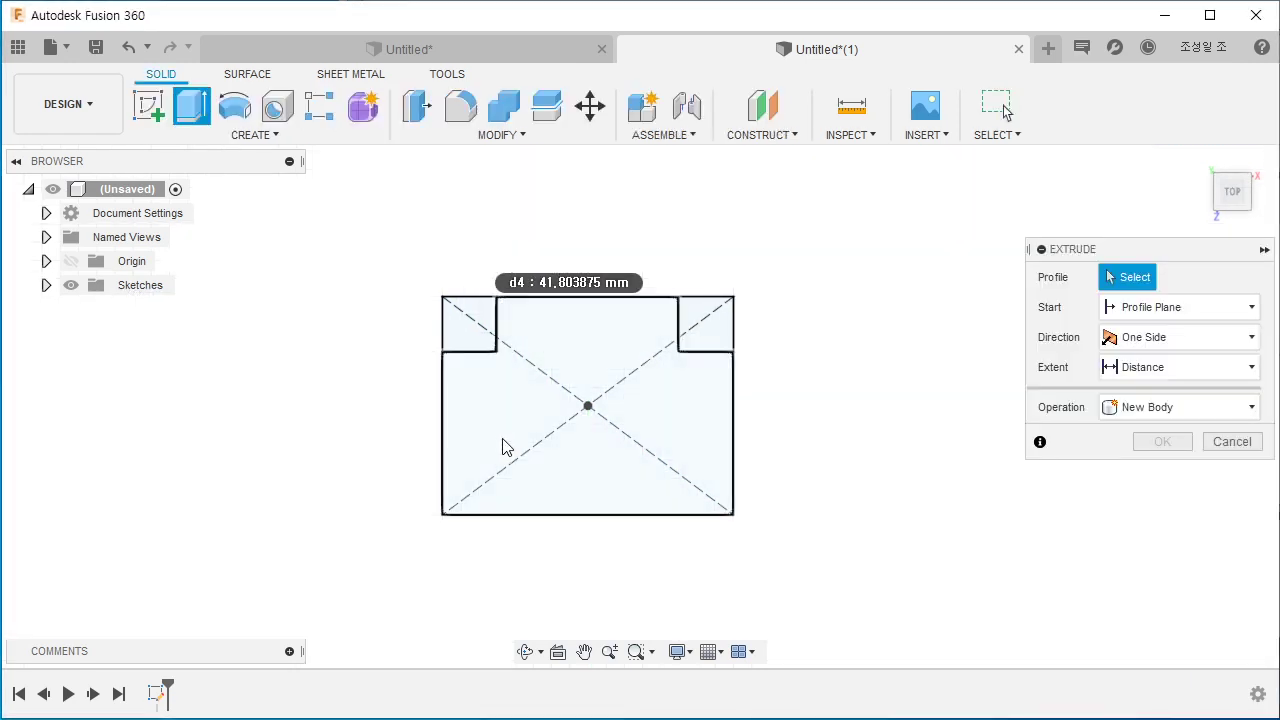
click(540, 488)
text(7)
key(Return)
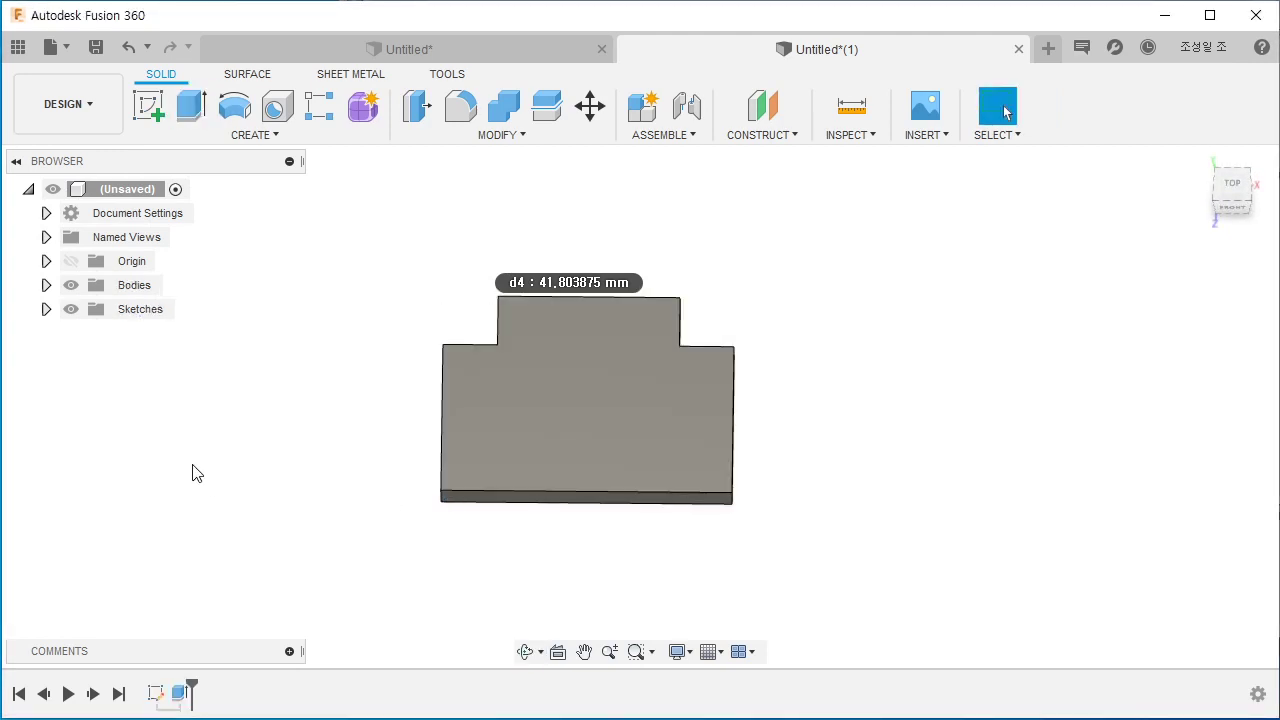
Step: Create a new sketch on the underside of the notched plate
shift+middle_drag(640, 491, 517, 431)
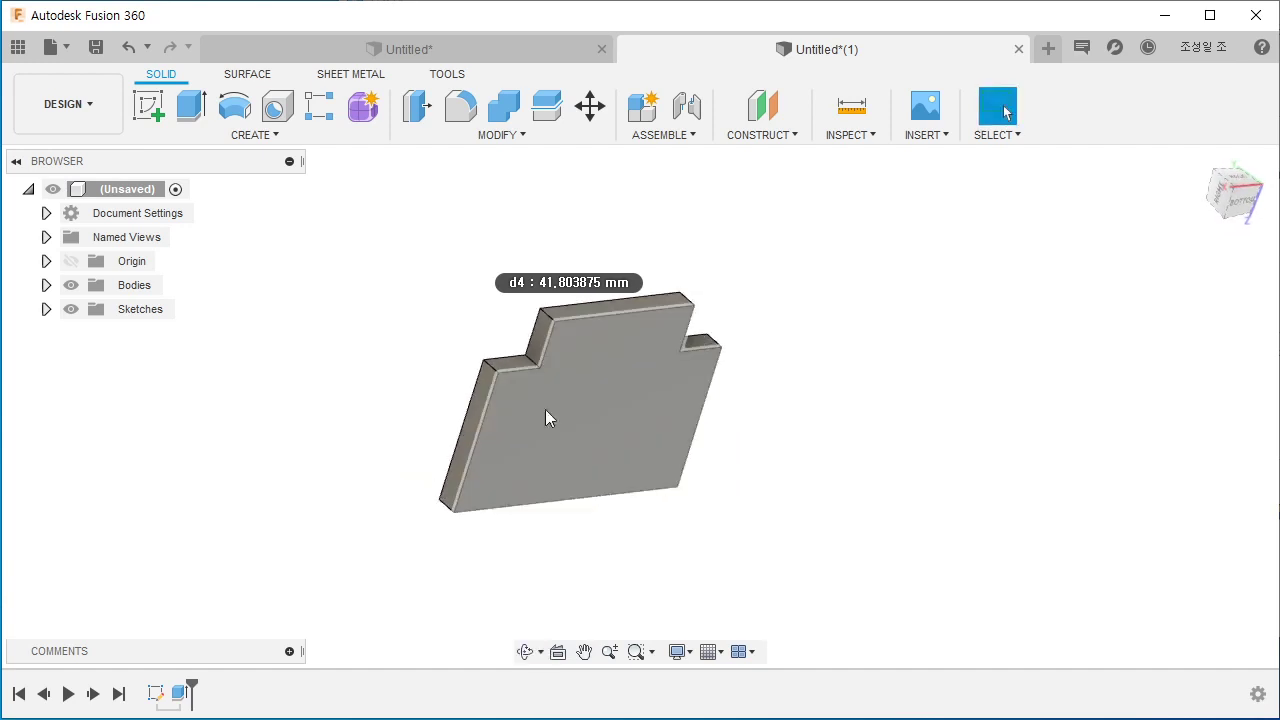
click(582, 397)
right_click(583, 397)
click(562, 489)
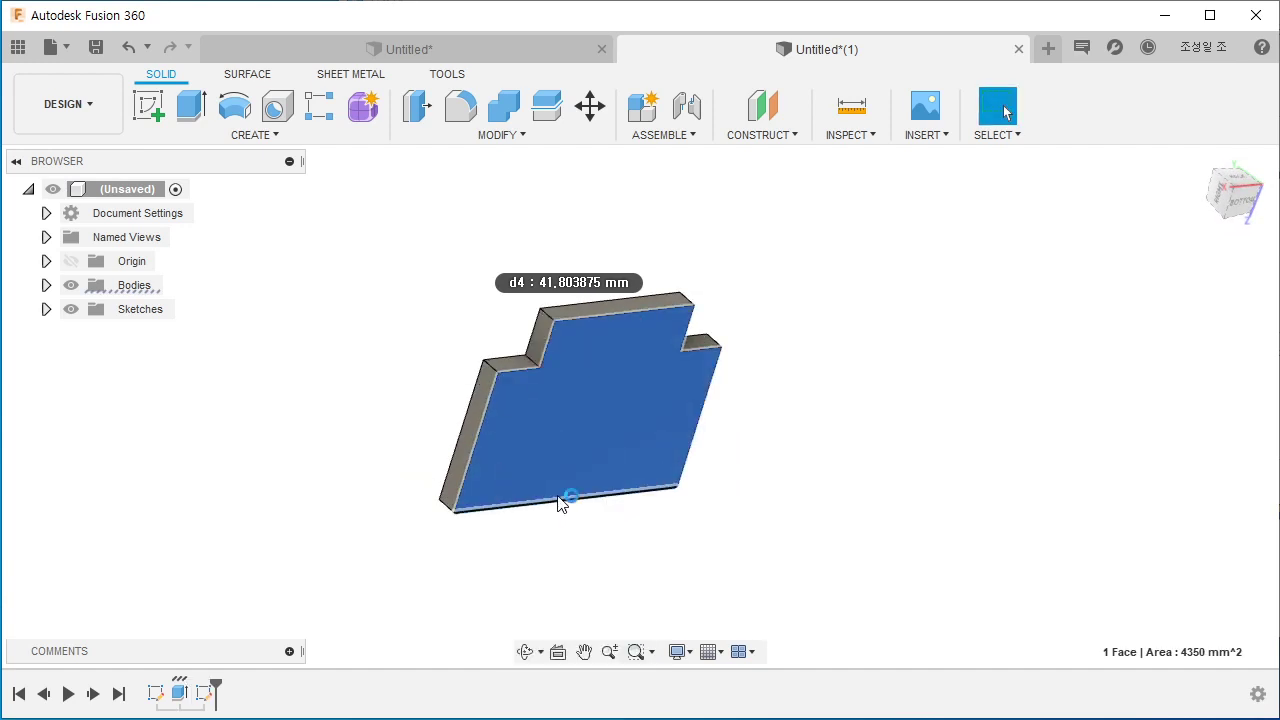
Step: Draw a two-point rectangle across the full 50 mm width of the narrow tab, about 11 mm deep from its outer edge
key(r)
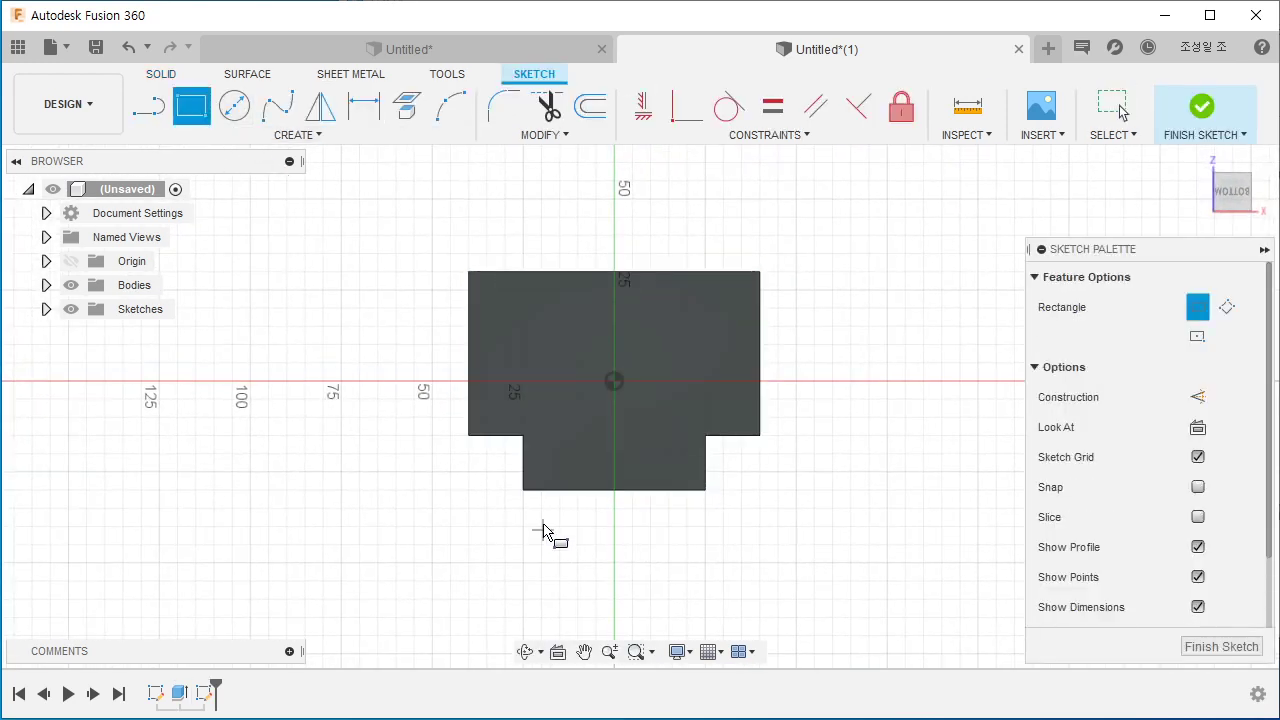
click(524, 491)
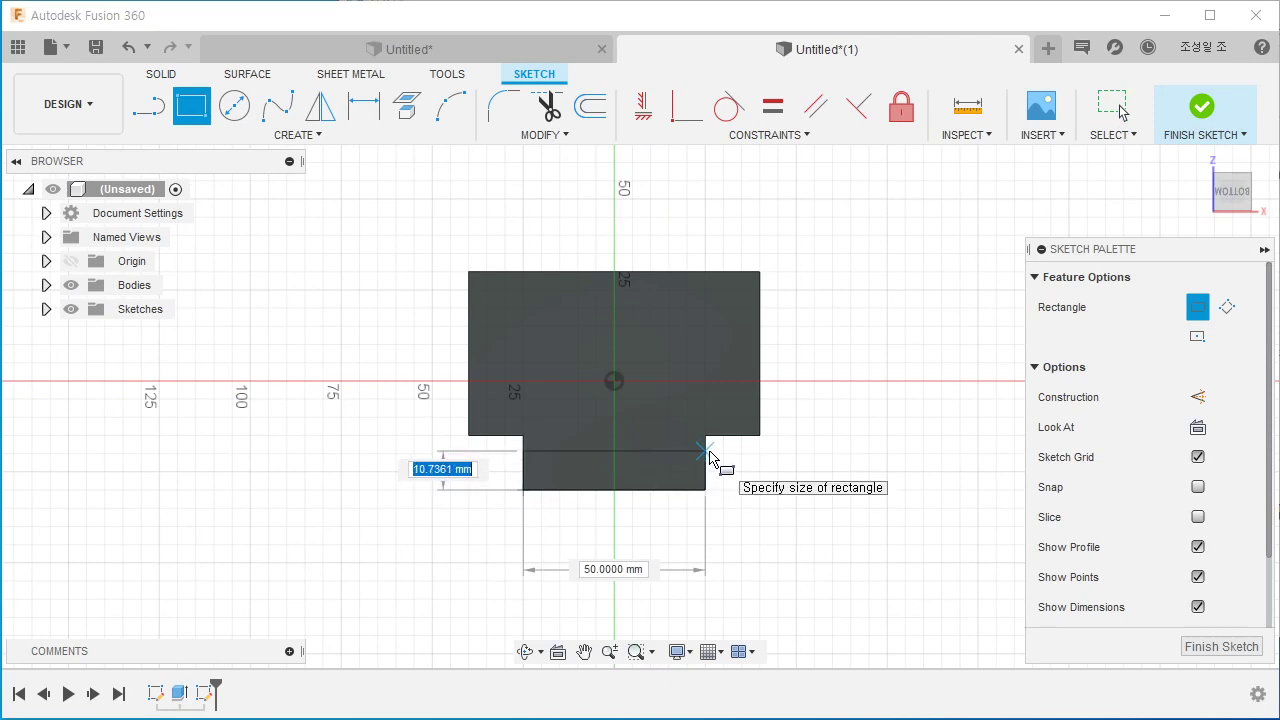
click(706, 462)
key(Escape)
Step: Dimension the tab rectangle's depth as 7 mm between its two long sides
shift+middle_drag(686, 529, 698, 542)
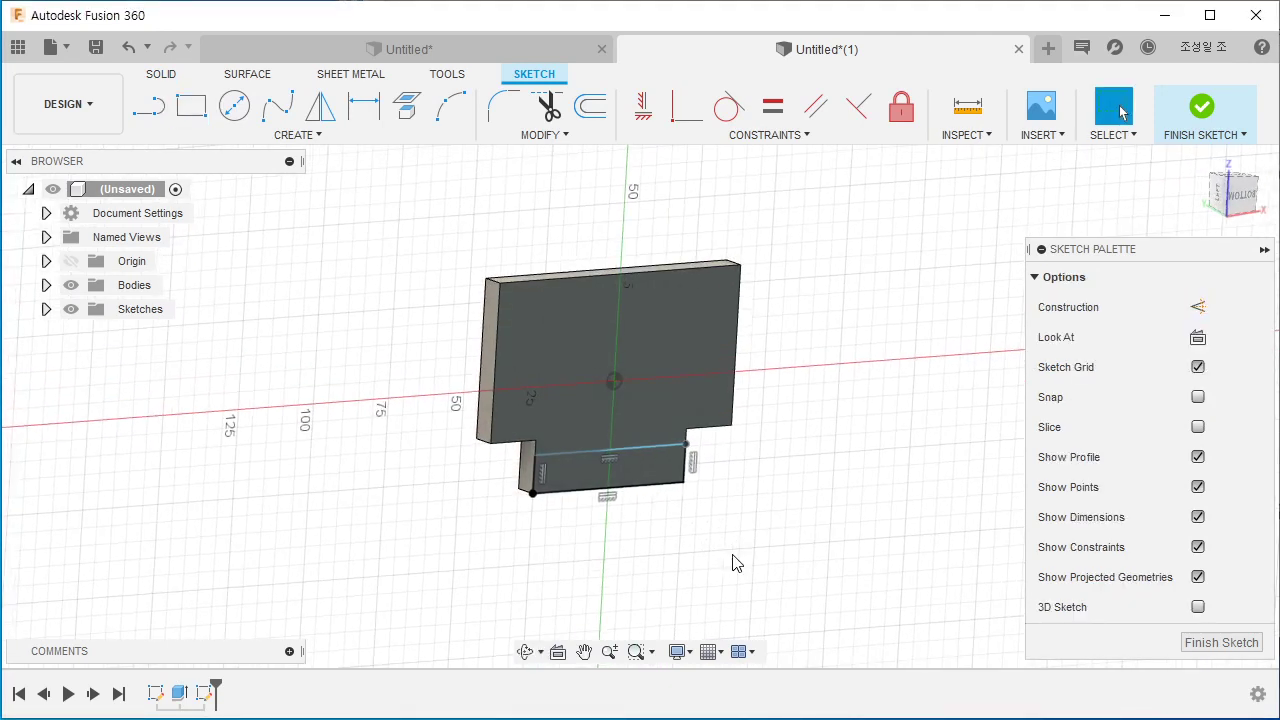
key(d)
click(672, 485)
click(666, 447)
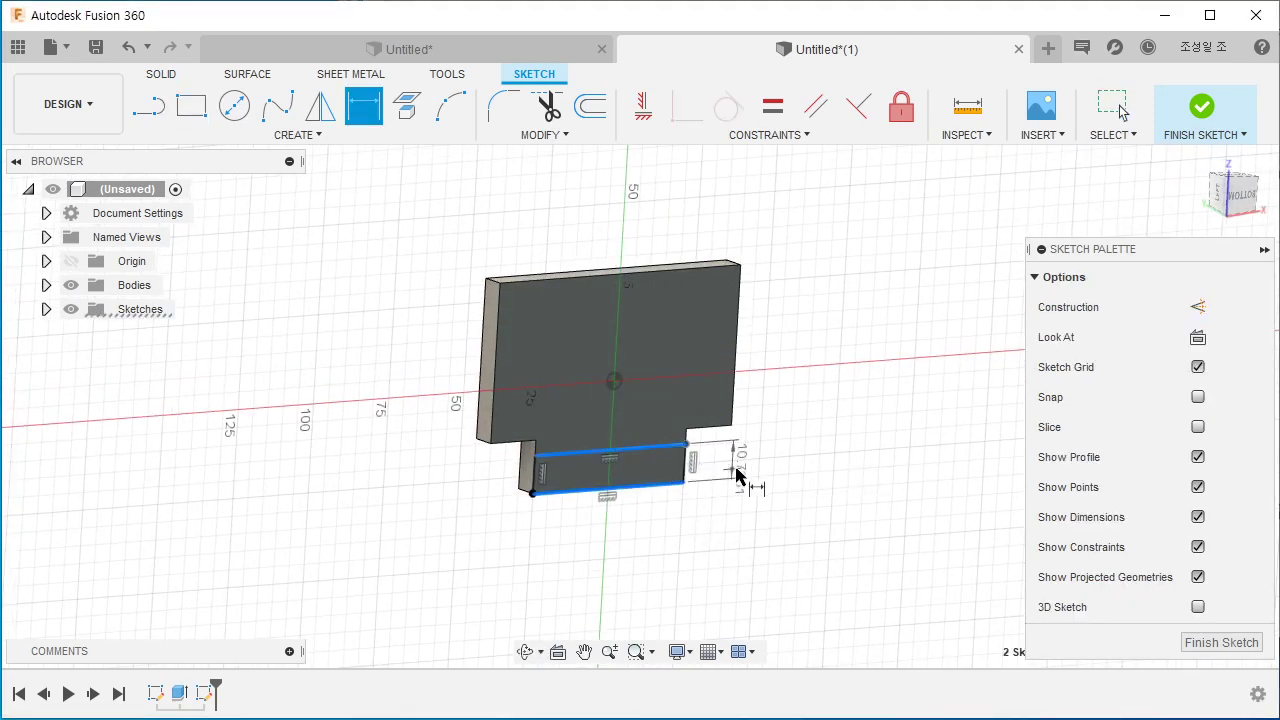
click(738, 472)
key(Return)
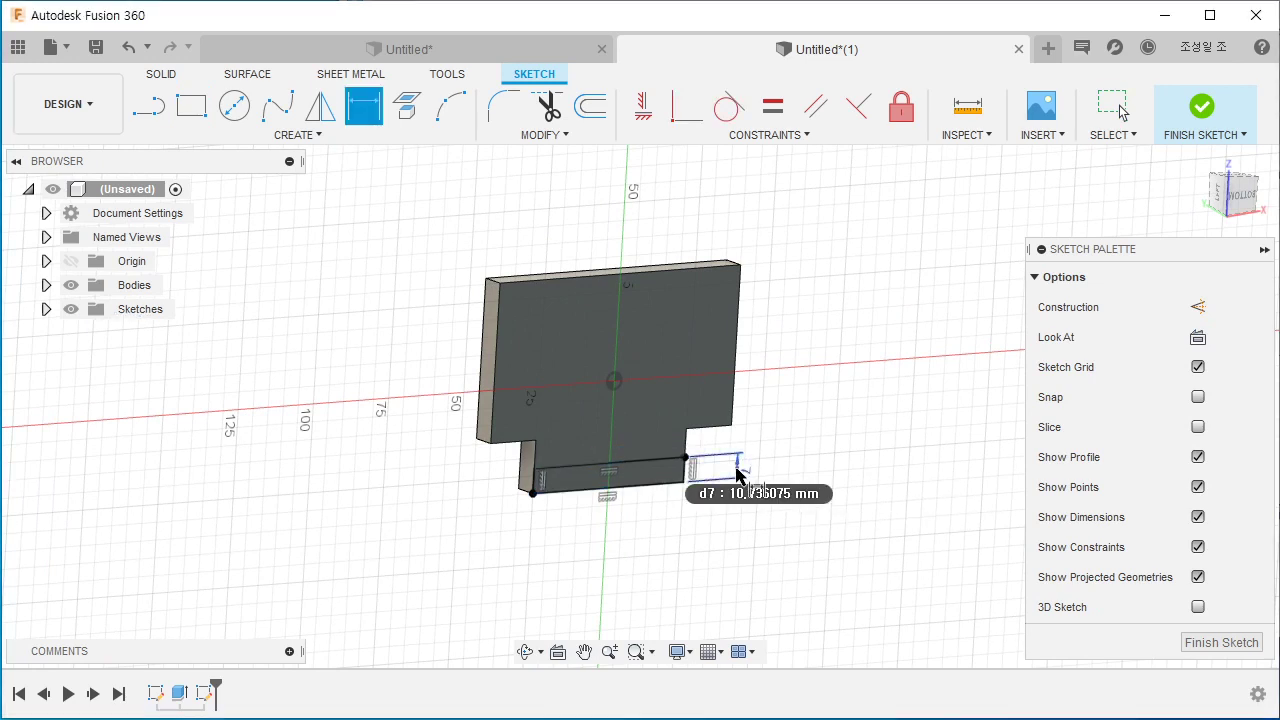
Step: Extrude the narrow tab rectangle 13 mm outward from the plate's underside to form the bracket's flange
key(e)
click(638, 472)
drag(620, 480, 642, 489)
text(13)
key(Return)
shift+middle_drag(566, 590, 789, 297)
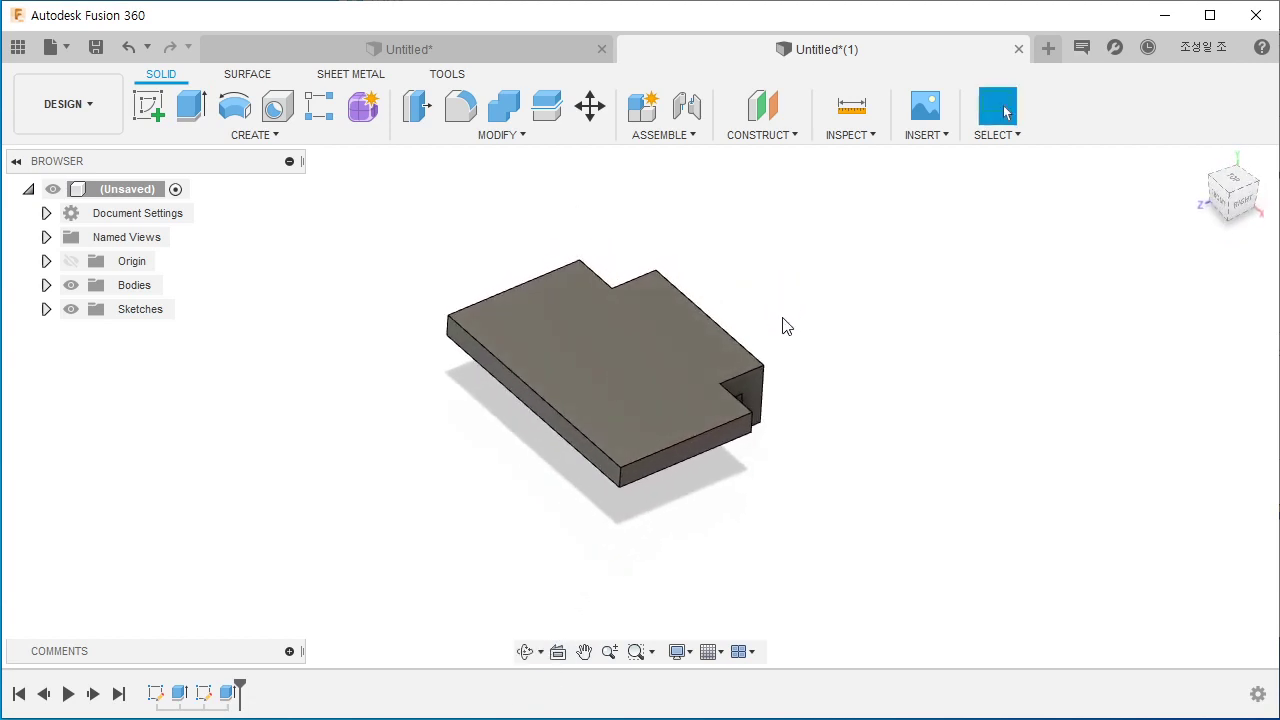
Step: Inspect the first design's timeline by rolling back before the corner cut, viewing the uncut L-shaped body, and restoring the full history
click(495, 48)
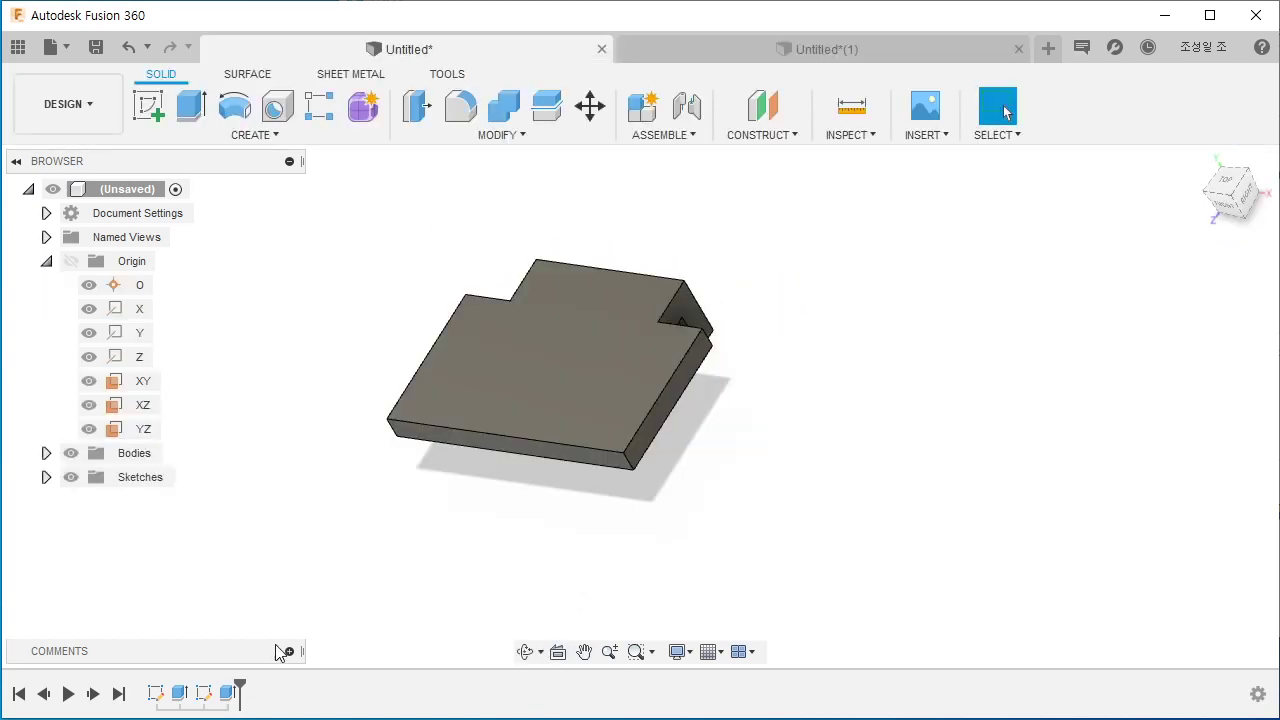
drag(241, 683, 192, 686)
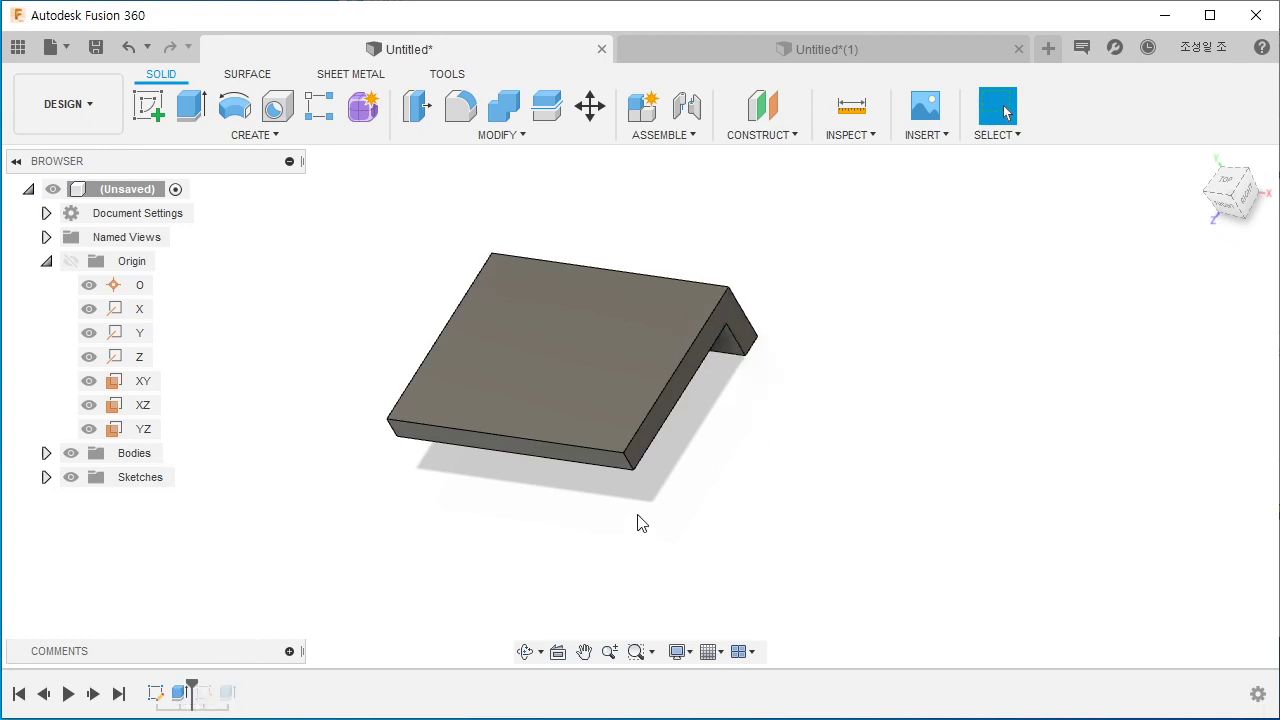
shift+middle_drag(640, 526, 598, 530)
mouse_move(192, 686)
mouse_down()
mouse_move(240, 688)
mouse_move(172, 688)
mouse_move(240, 688)
mouse_up()
Step: Compare the finished brackets in both open designs from the isometric view
click(752, 45)
shift+middle_drag(336, 529, 331, 504)
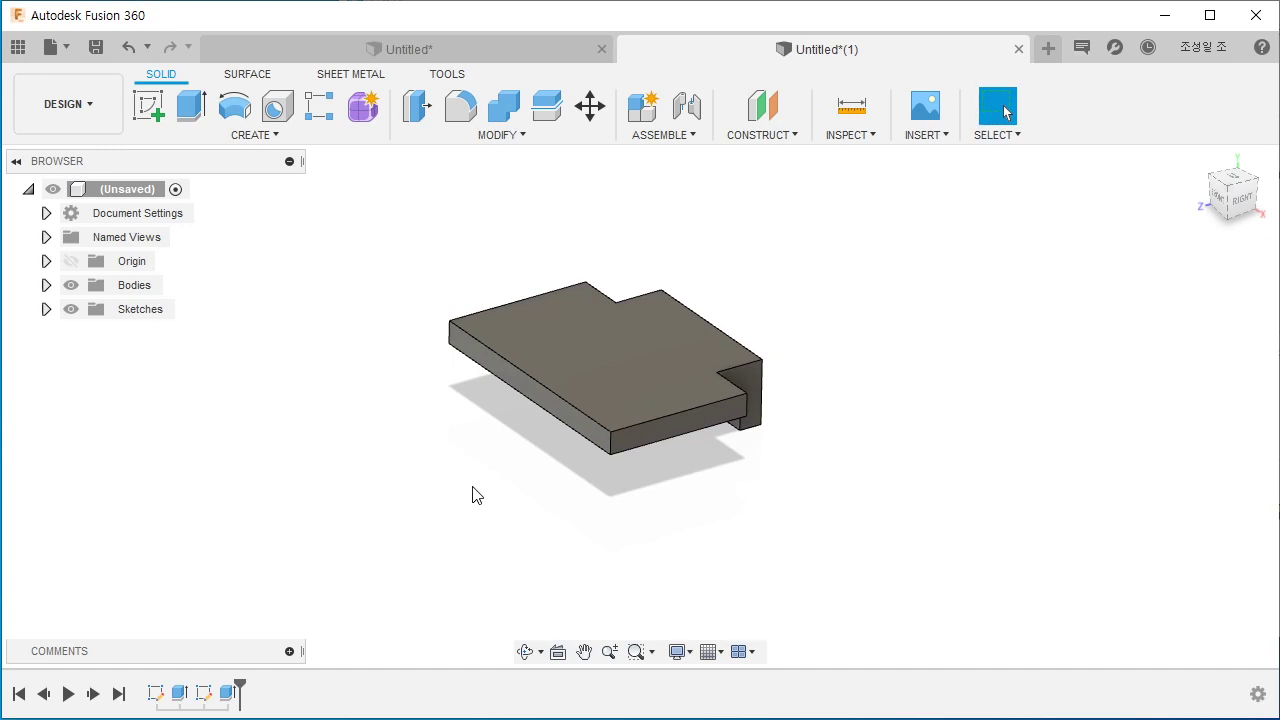
click(1229, 192)
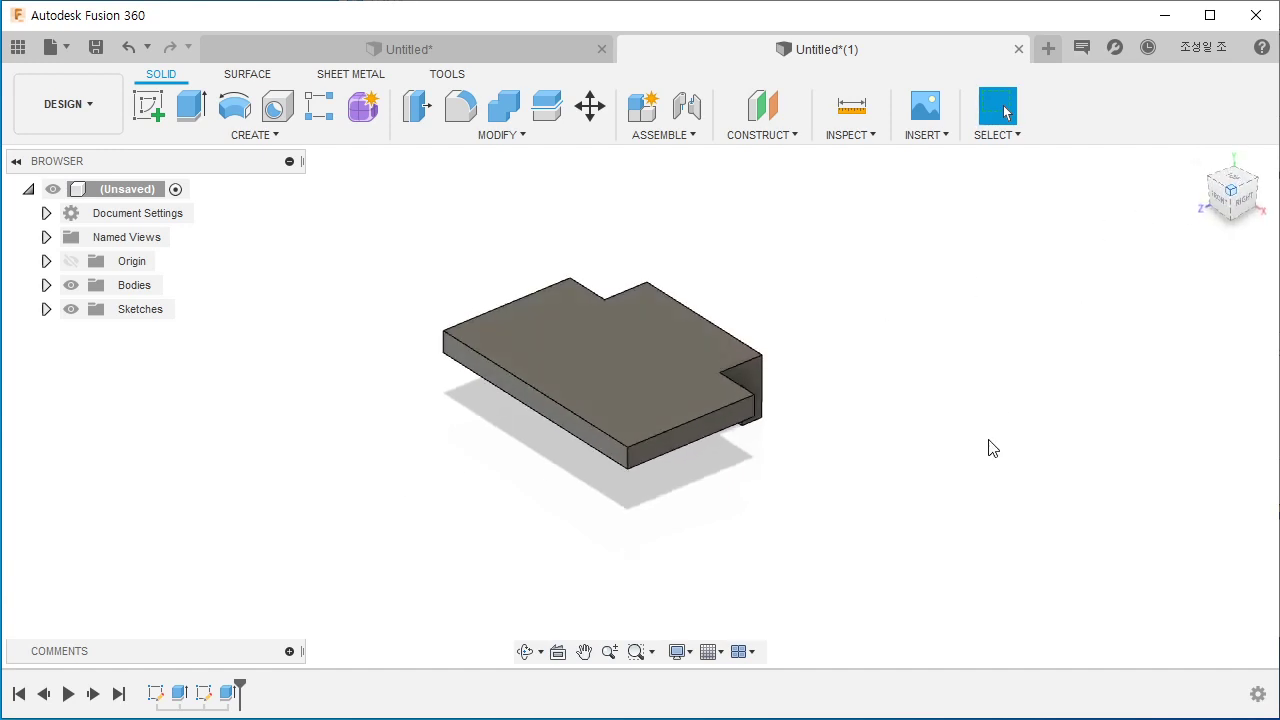
middle_drag(914, 463, 943, 491)
scroll(950, 500, up, 3)
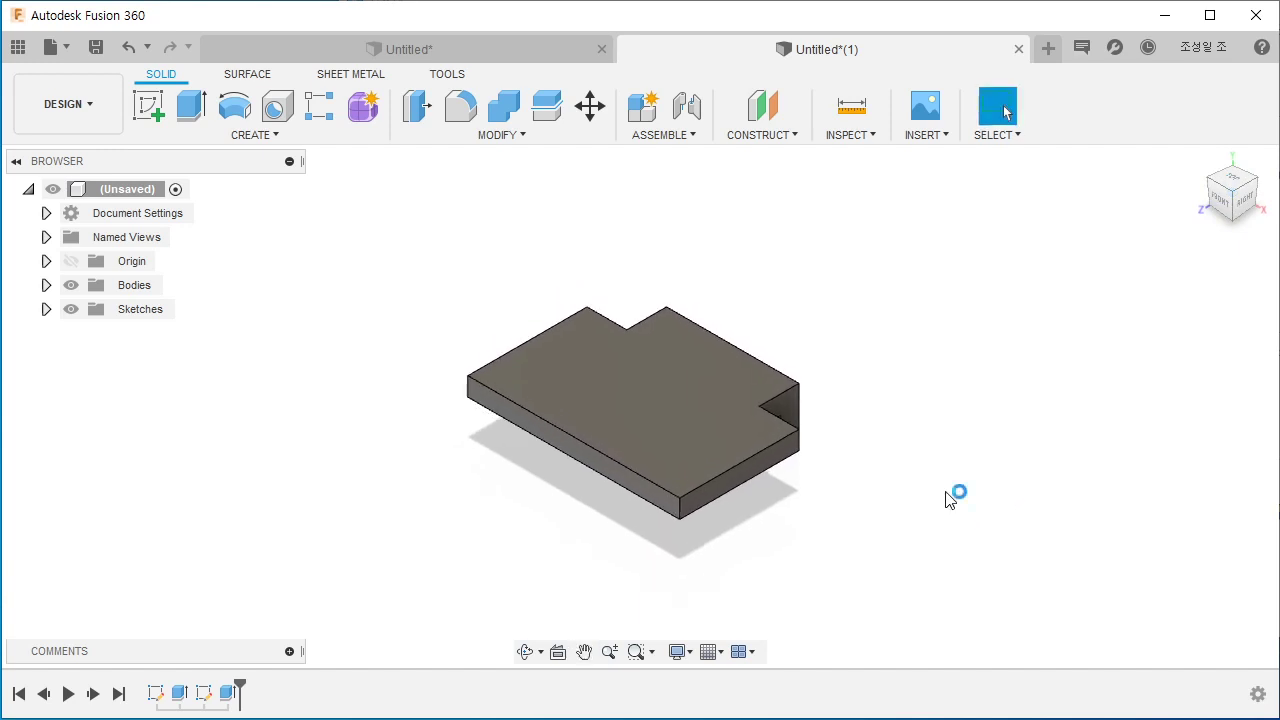
click(543, 49)
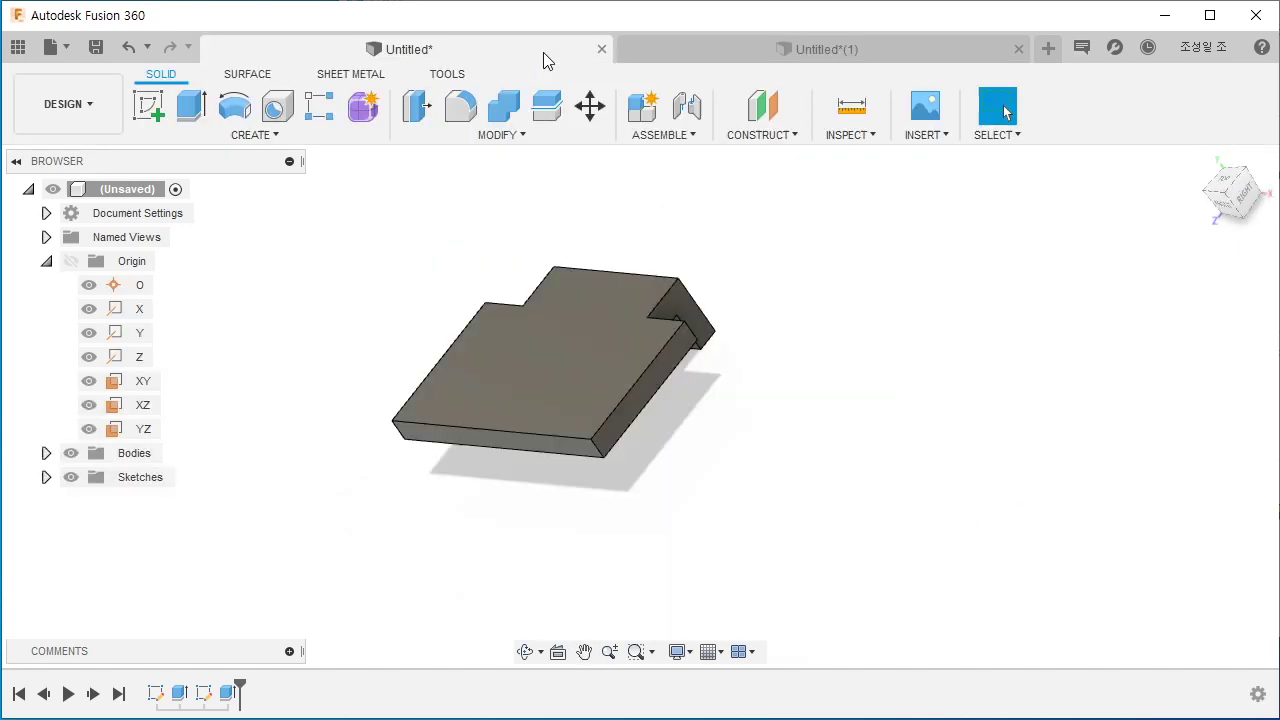
click(1225, 205)
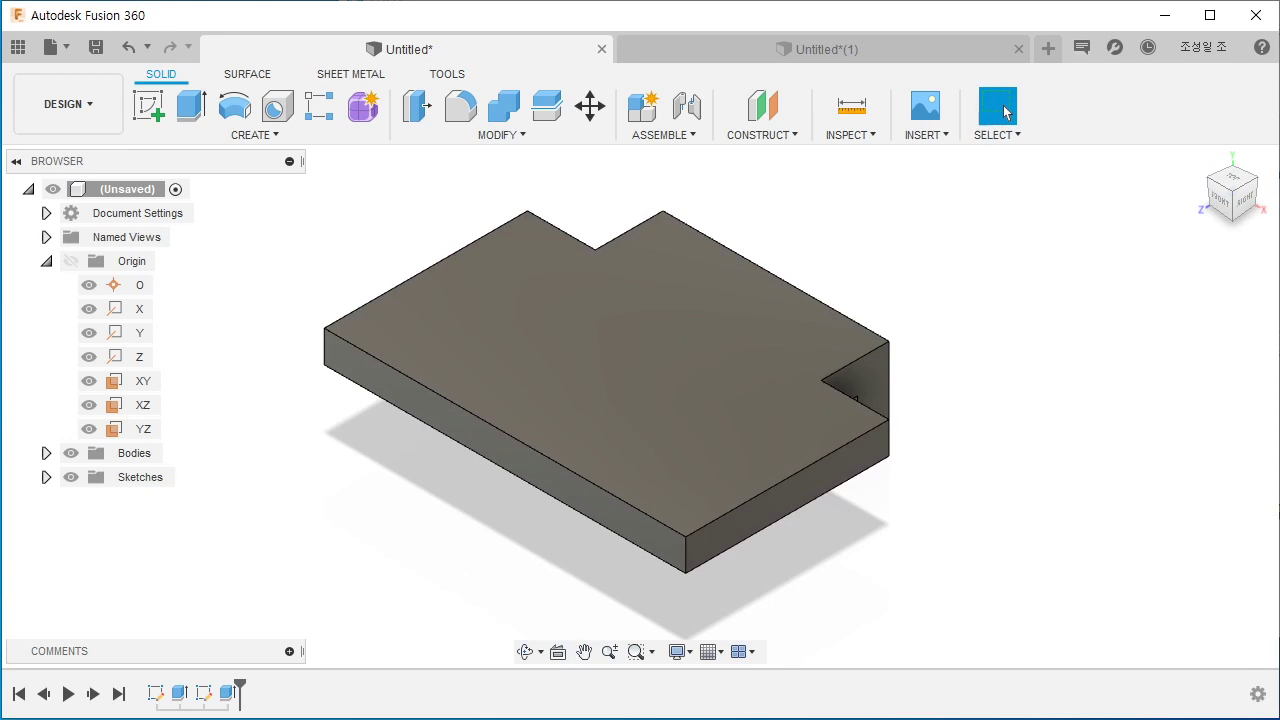
Step: Check where the origin point lies on the first design's bracket in the top view
key(alt+Tab)
mouse_move(409, 71)
mouse_down()
mouse_move(727, 0)
mouse_move(698, 0)
mouse_up()
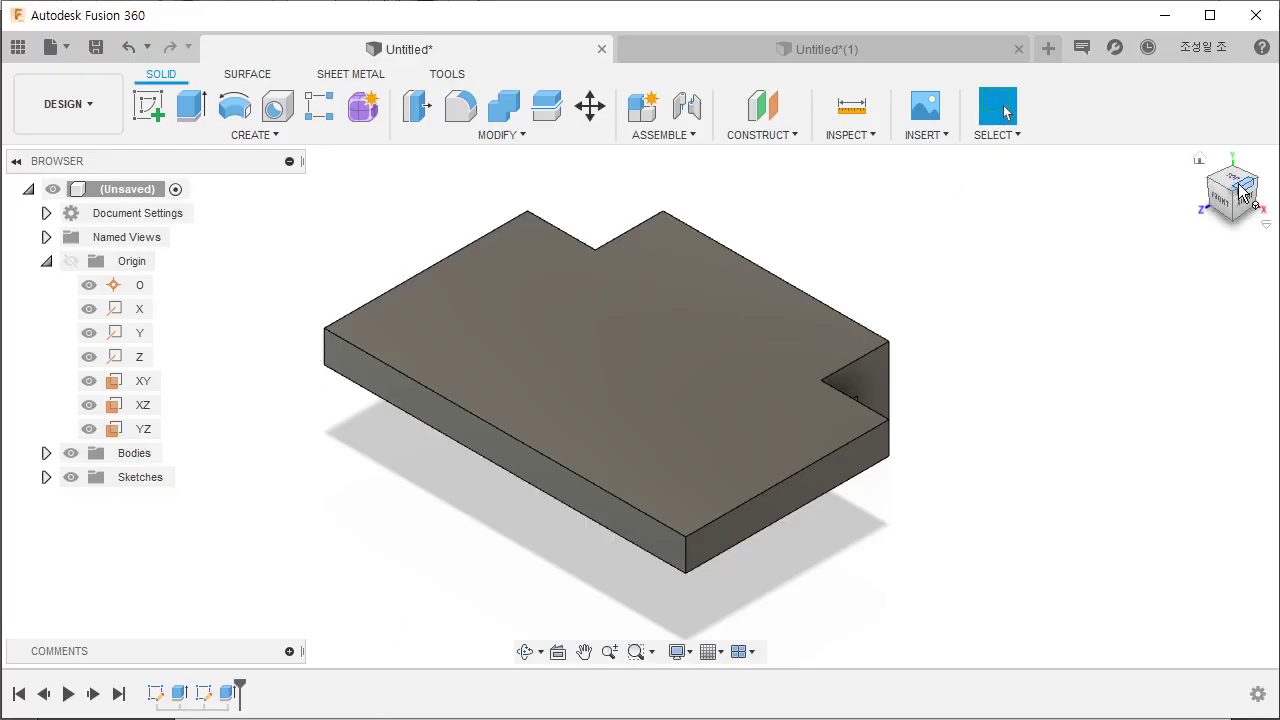
click(1244, 190)
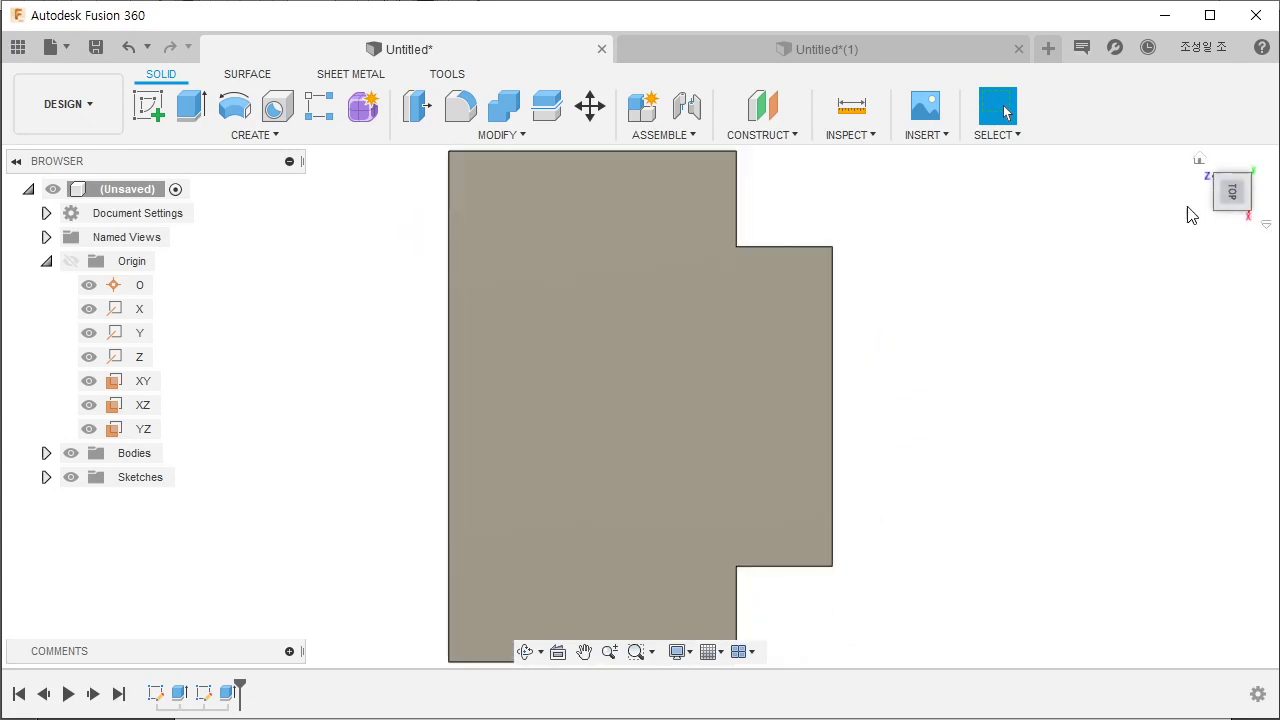
click(1250, 176)
scroll(1031, 258, down, 1)
middle_drag(1031, 283, 1011, 243)
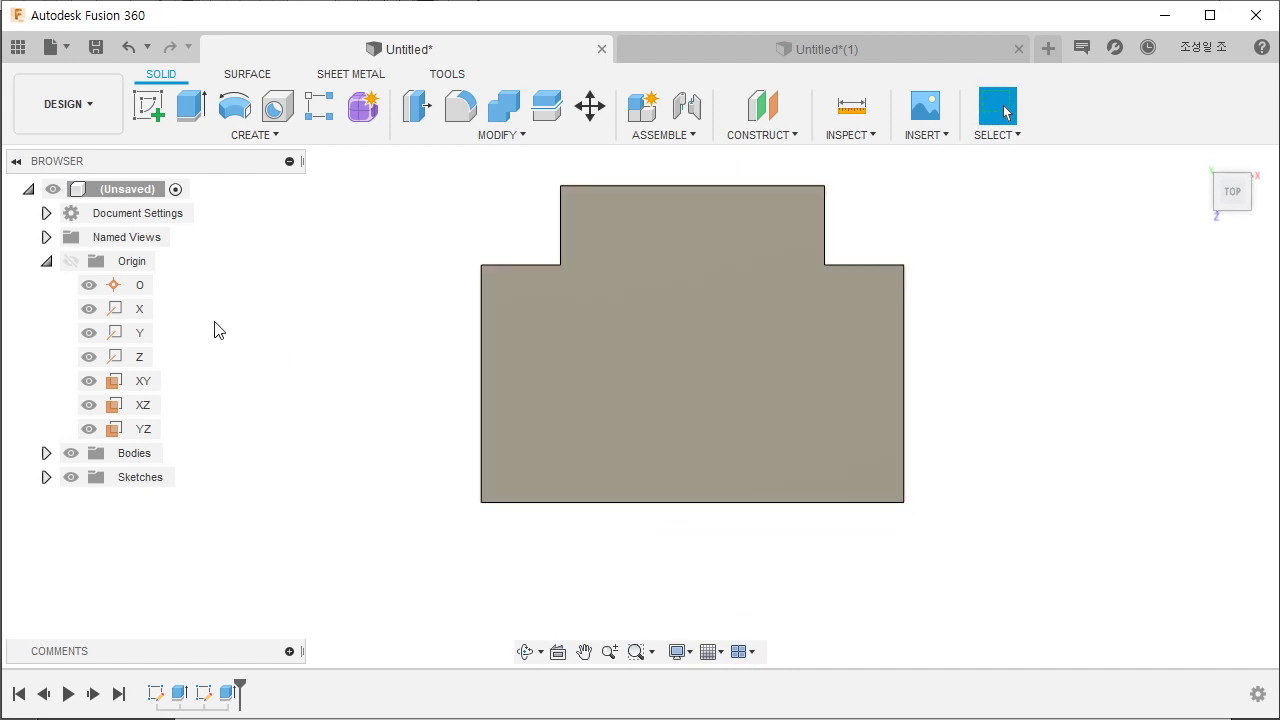
click(139, 290)
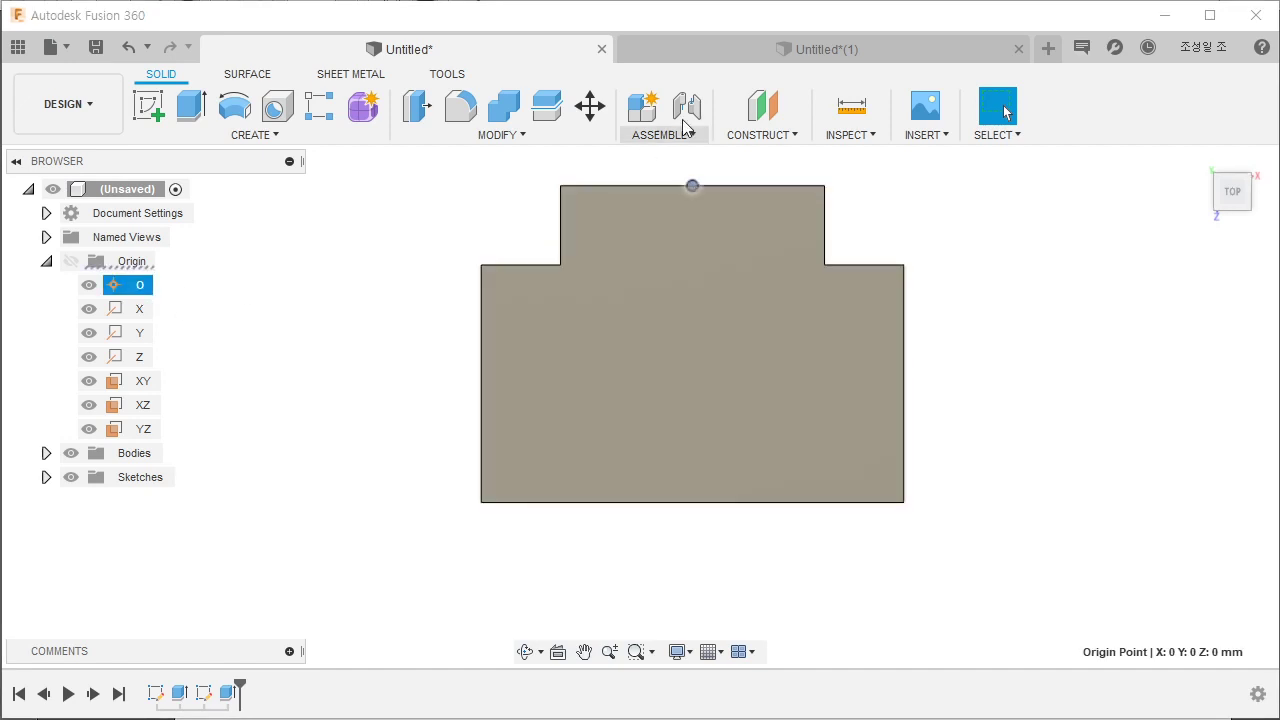
Step: Check where the origin point lies on the second design's bracket in the top view
click(769, 50)
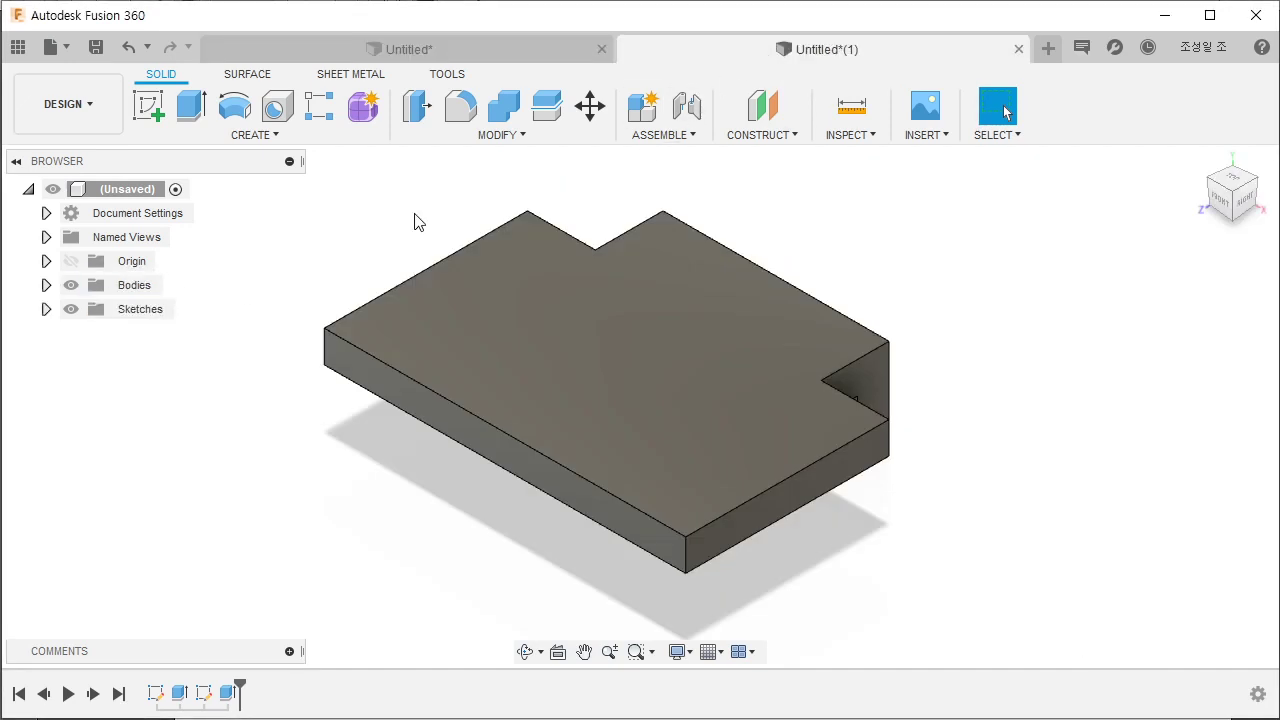
click(1236, 186)
click(46, 261)
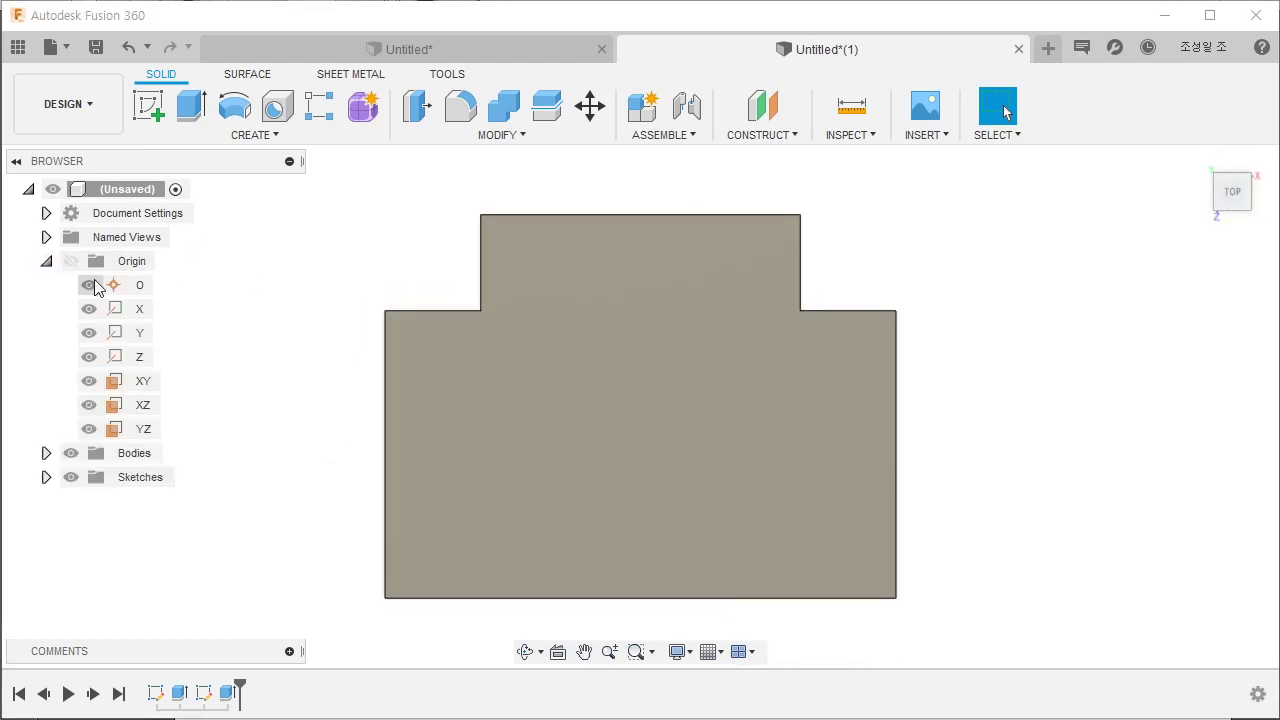
click(139, 285)
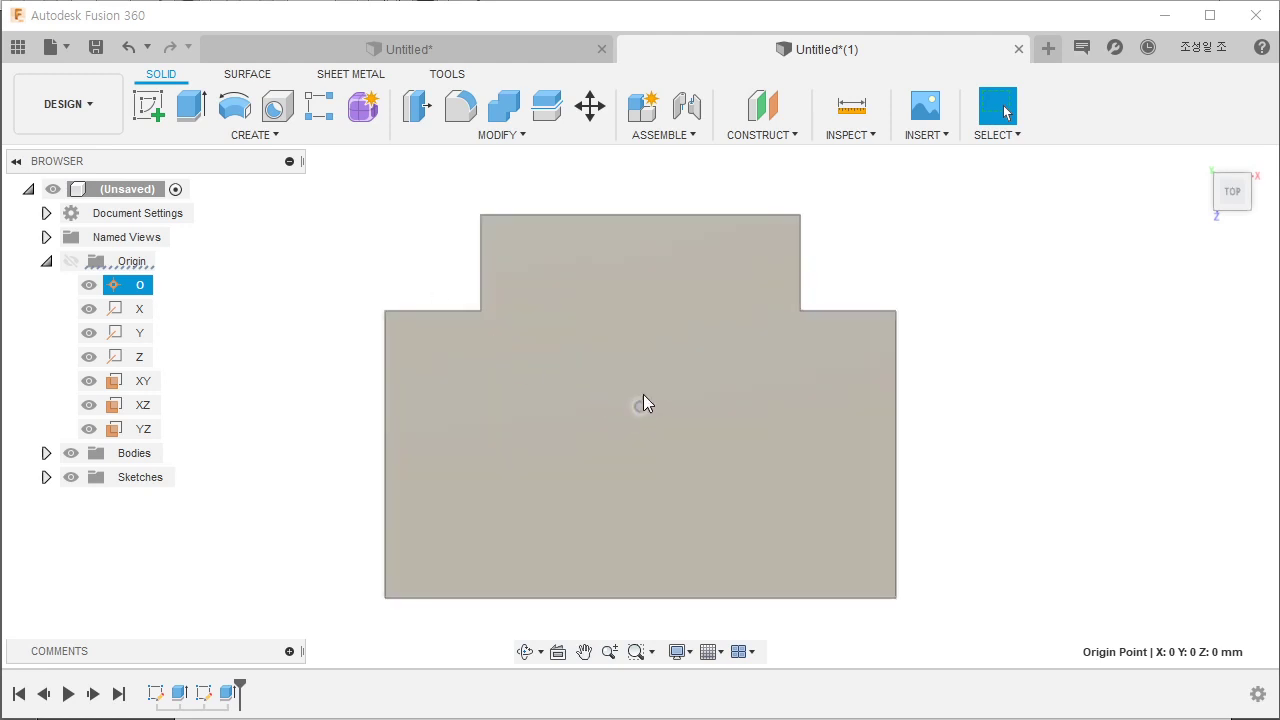
click(997, 284)
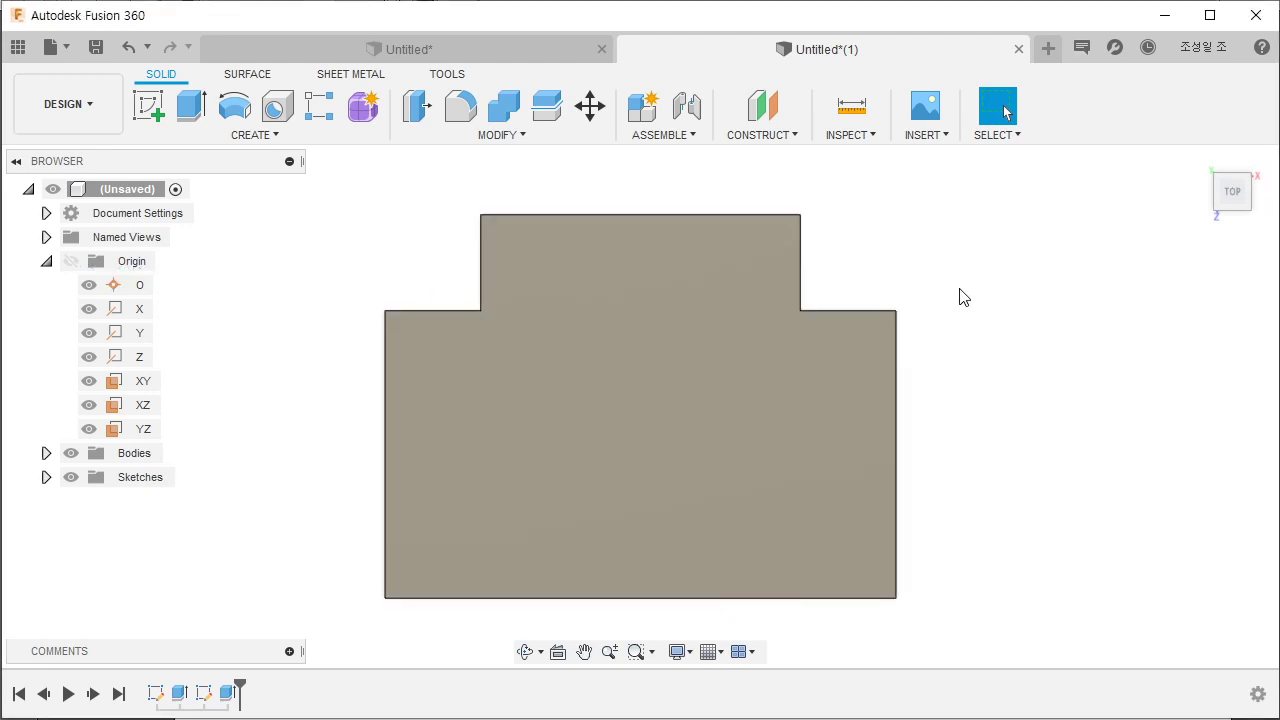
Step: Start a new design and create a sketch on the horizontal XZ plane
click(1052, 45)
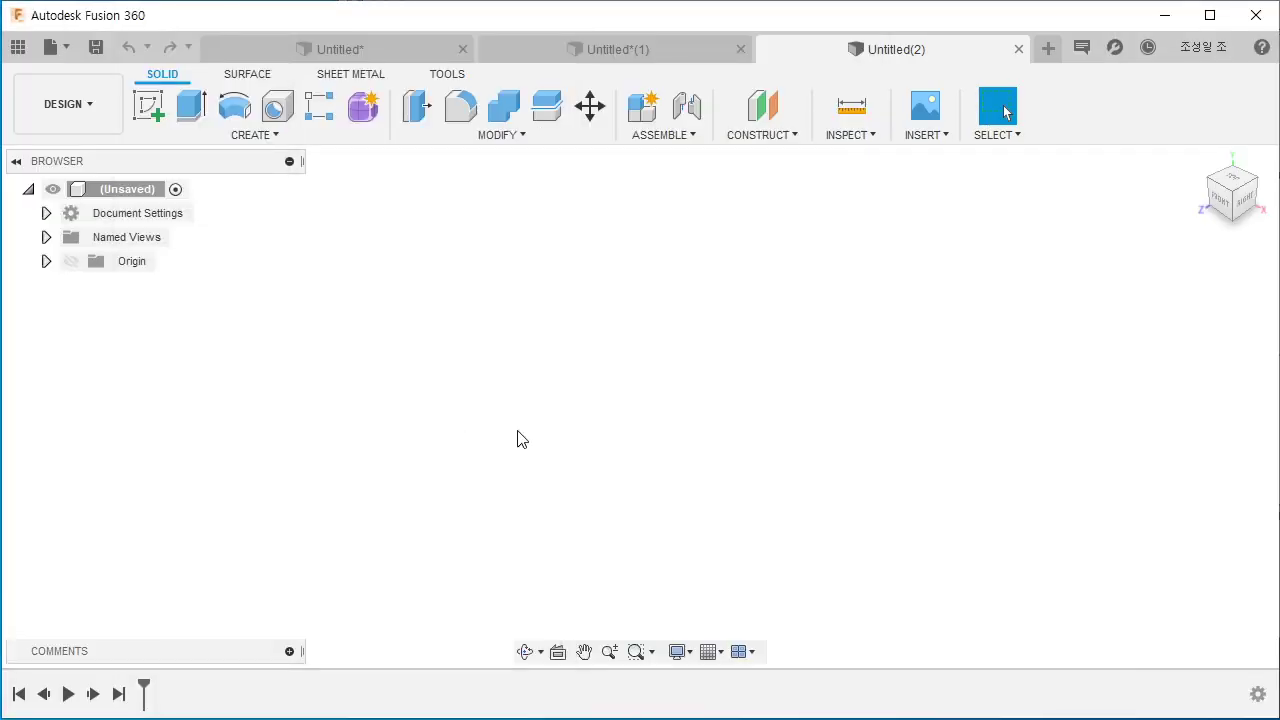
click(148, 106)
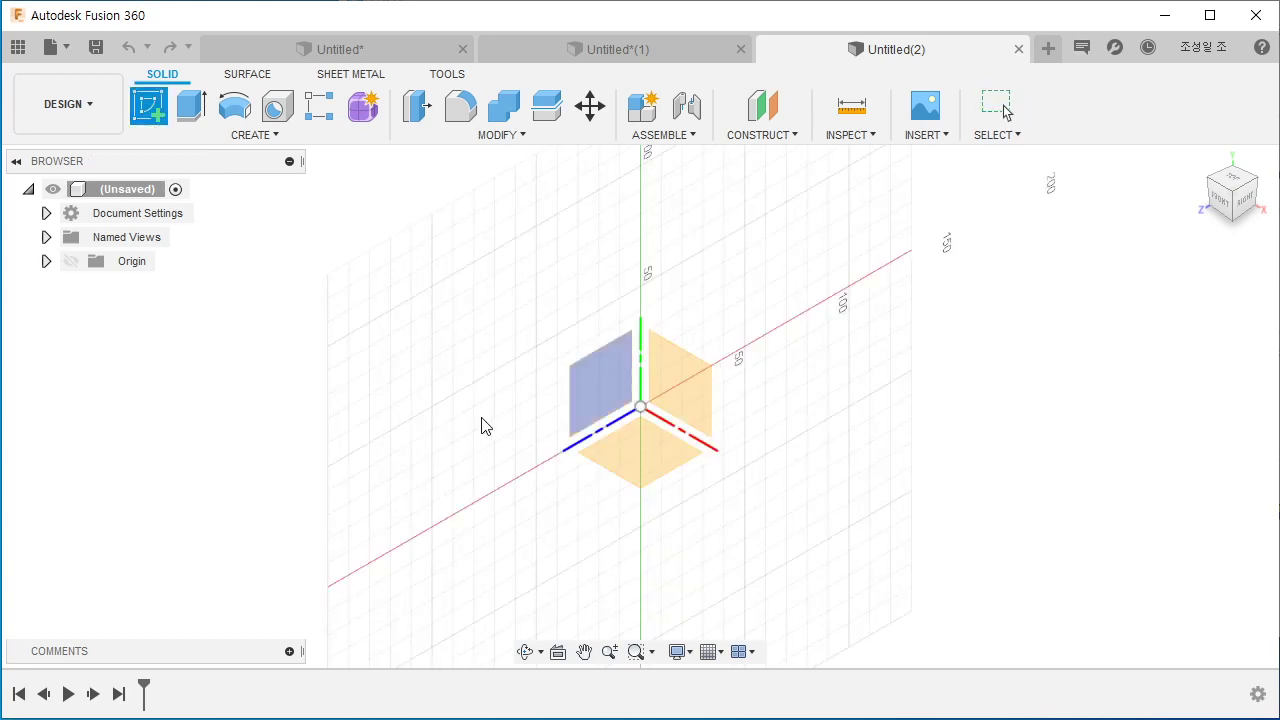
click(643, 455)
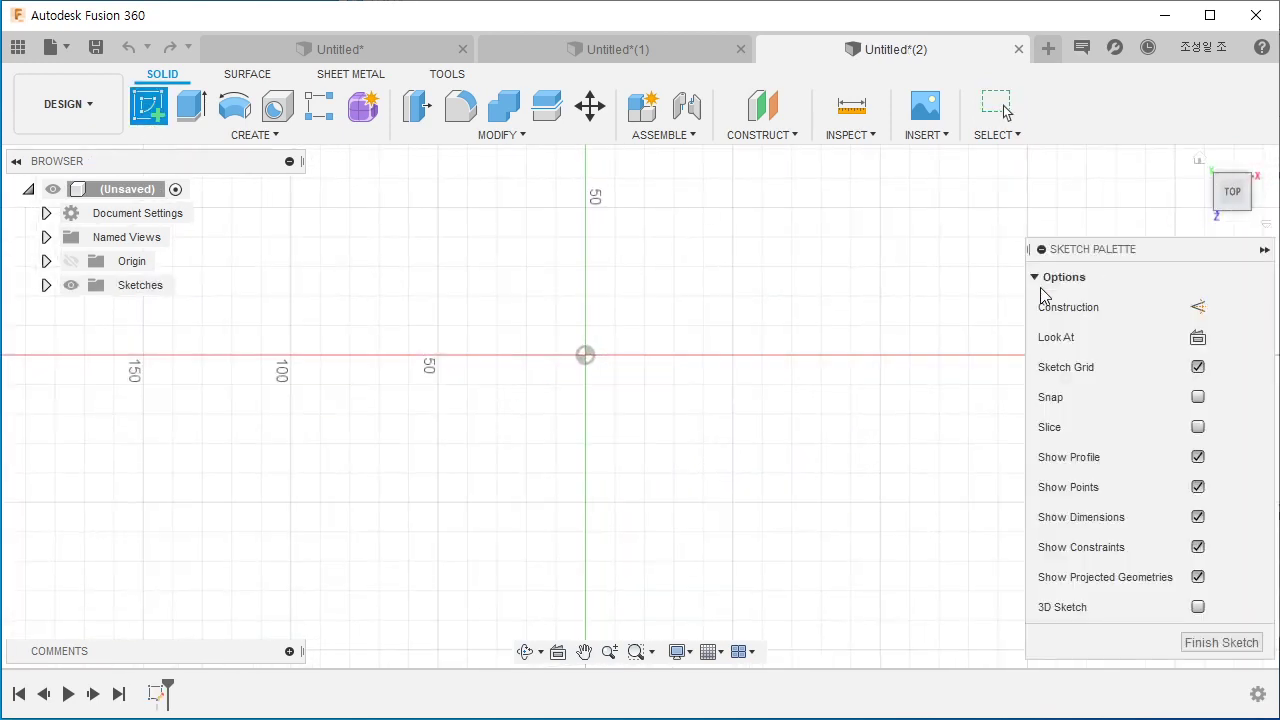
middle_drag(630, 380, 683, 411)
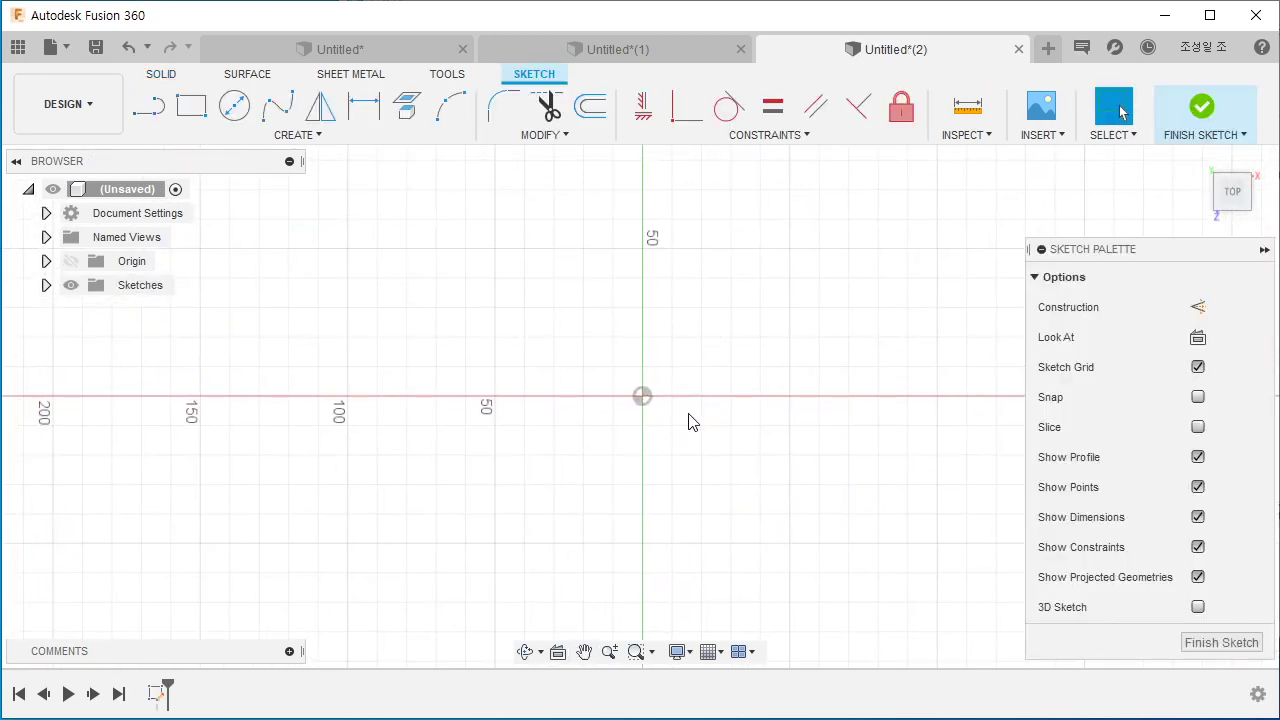
Step: Draw a center rectangle on the origin, 80 mm wide and 45 mm high
click(300, 134)
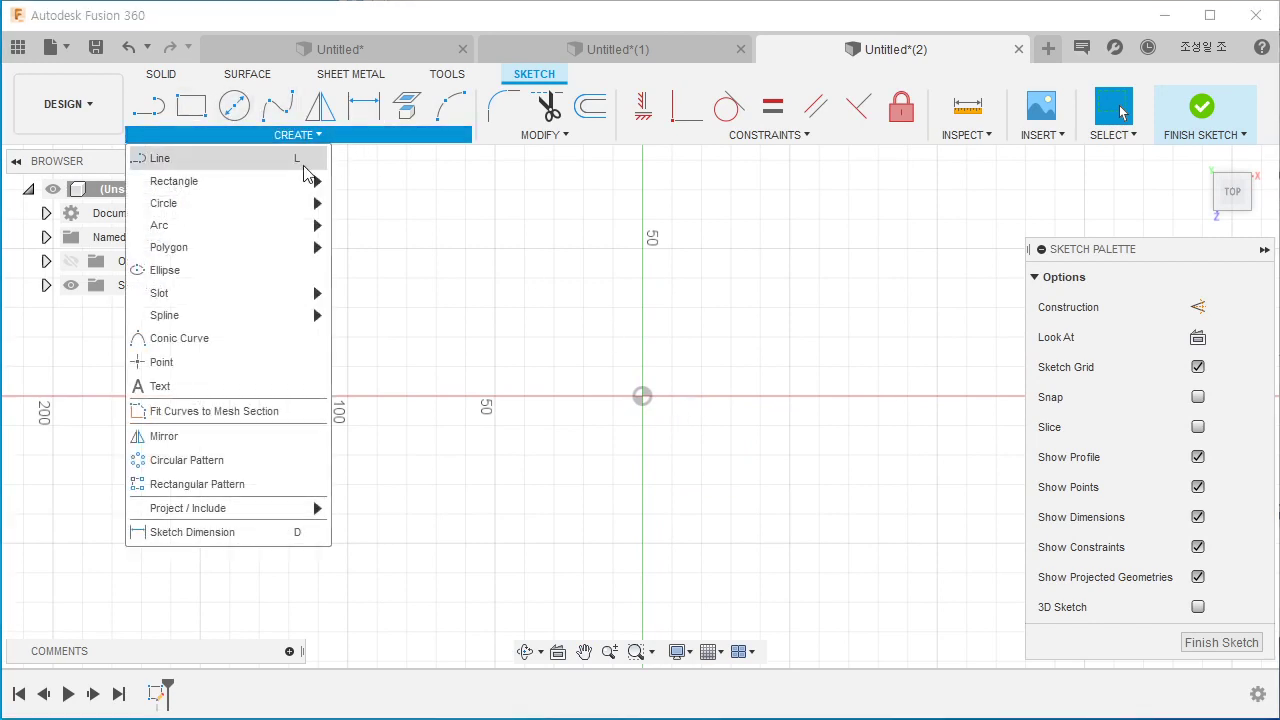
mouse_move(284, 190)
click(365, 206)
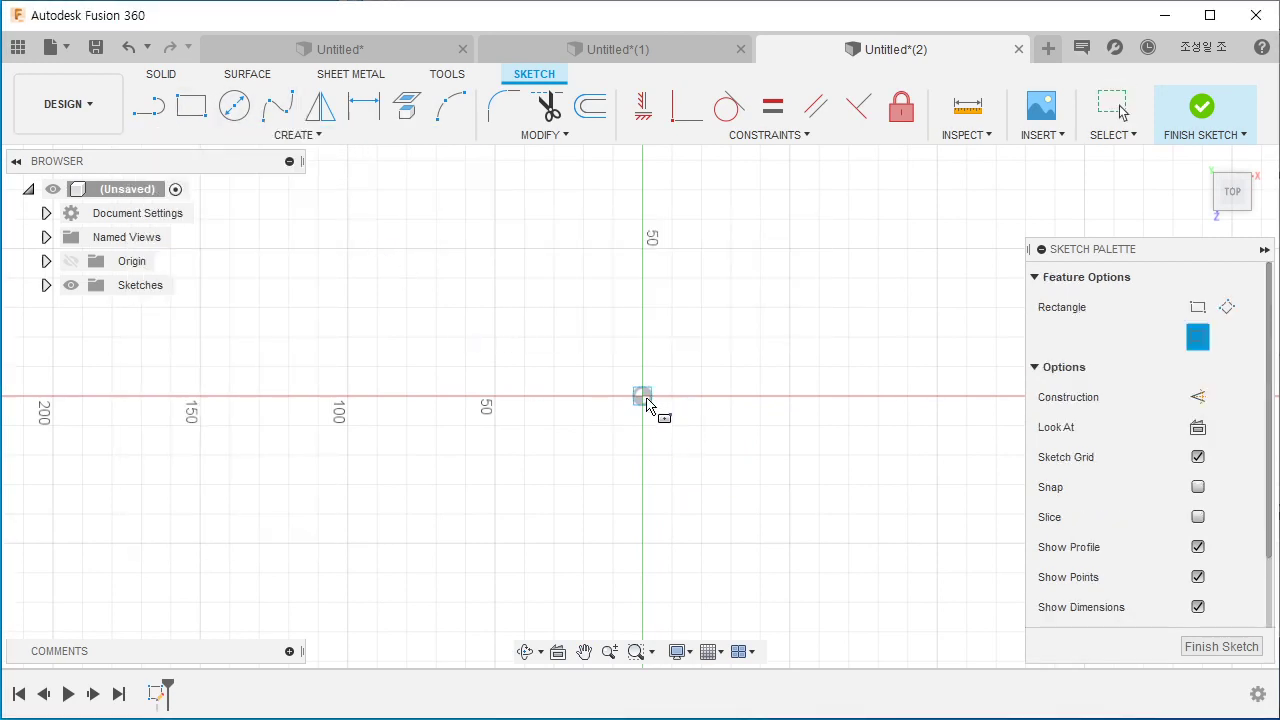
click(641, 396)
text(45)
key(Tab)
text(80)
key(Return)
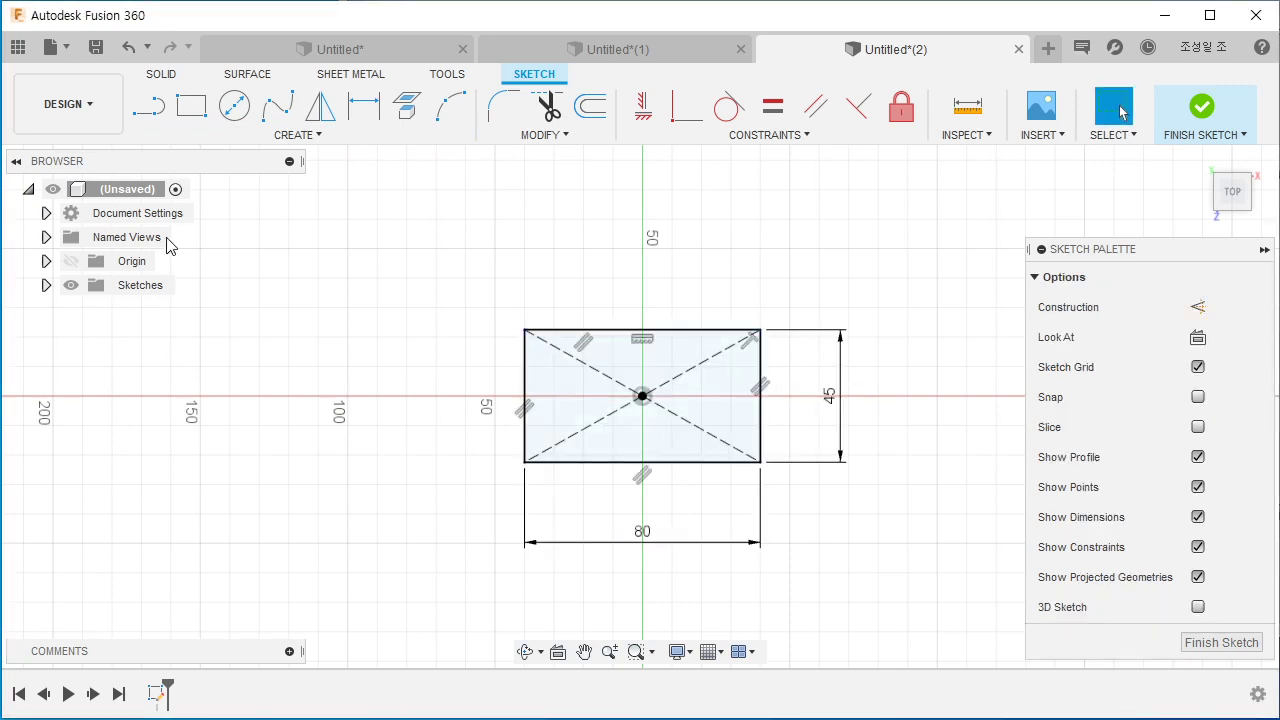
Step: Extrude the rectangle upward as a new body to form the base plate
key(e)
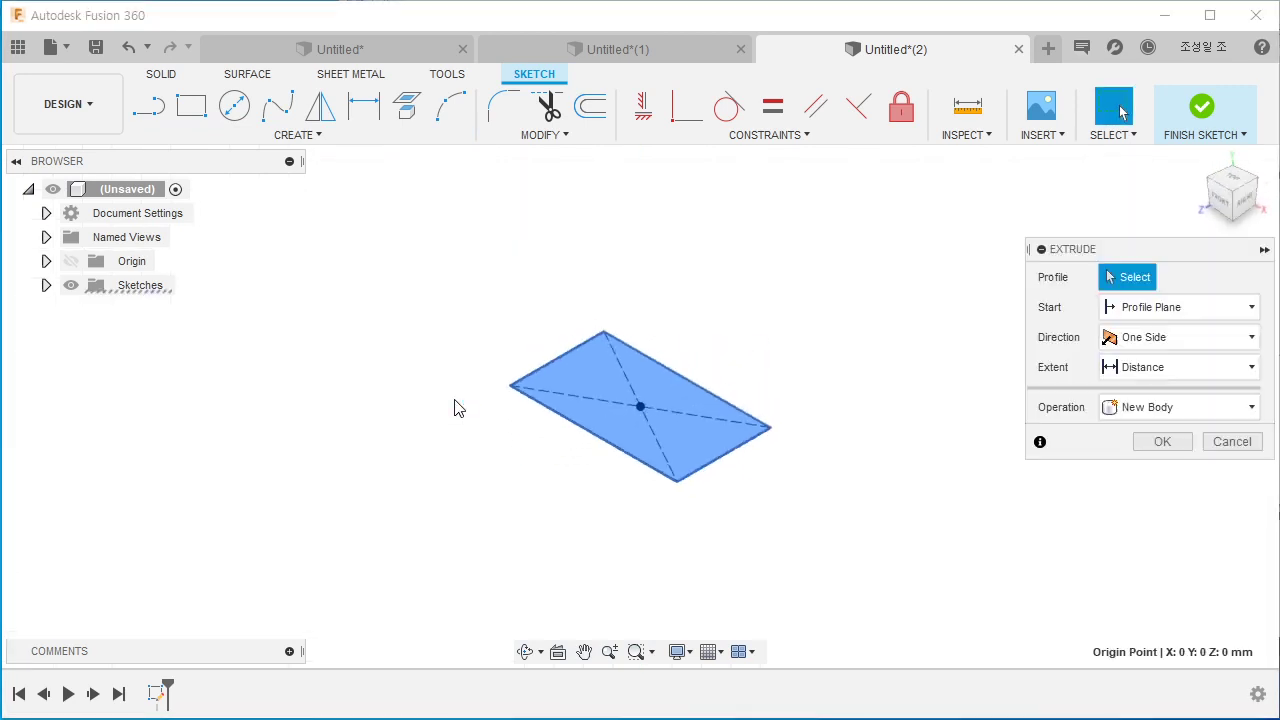
text(10)
key(Return)
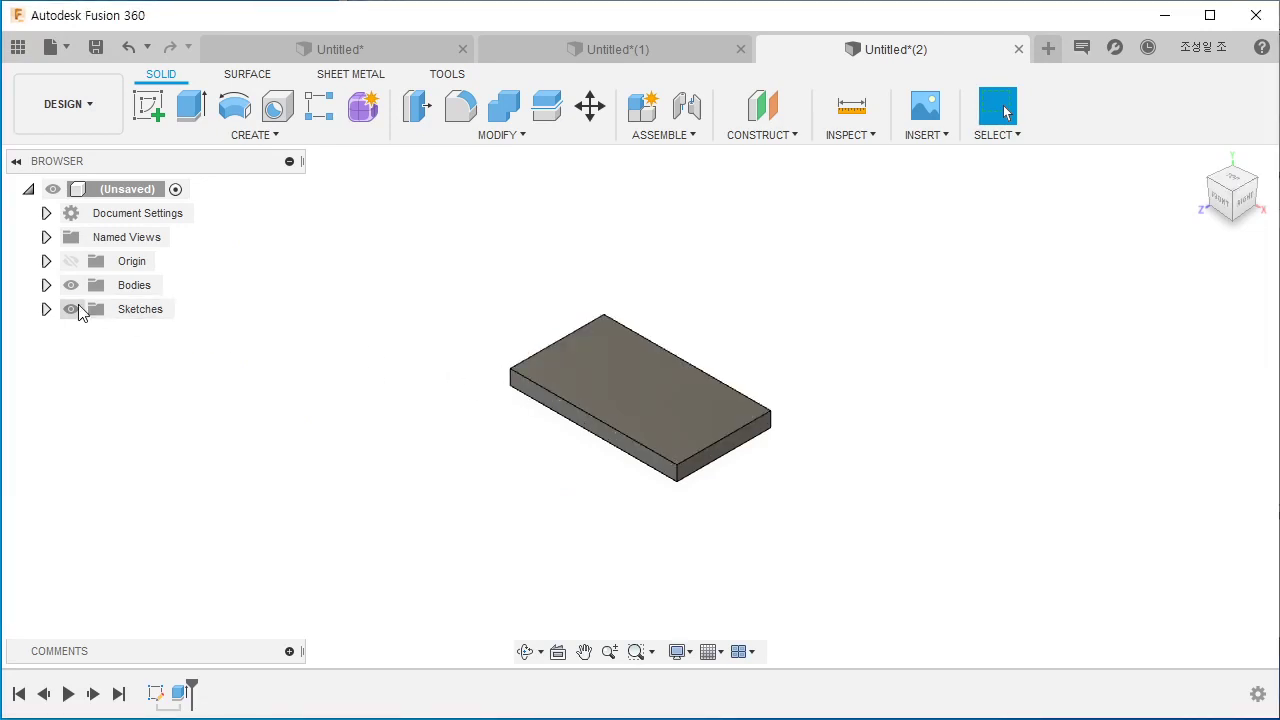
Step: Create a sketch on the YZ plane and project the plate's short end edge on the side away from the positive Z axis
click(46, 261)
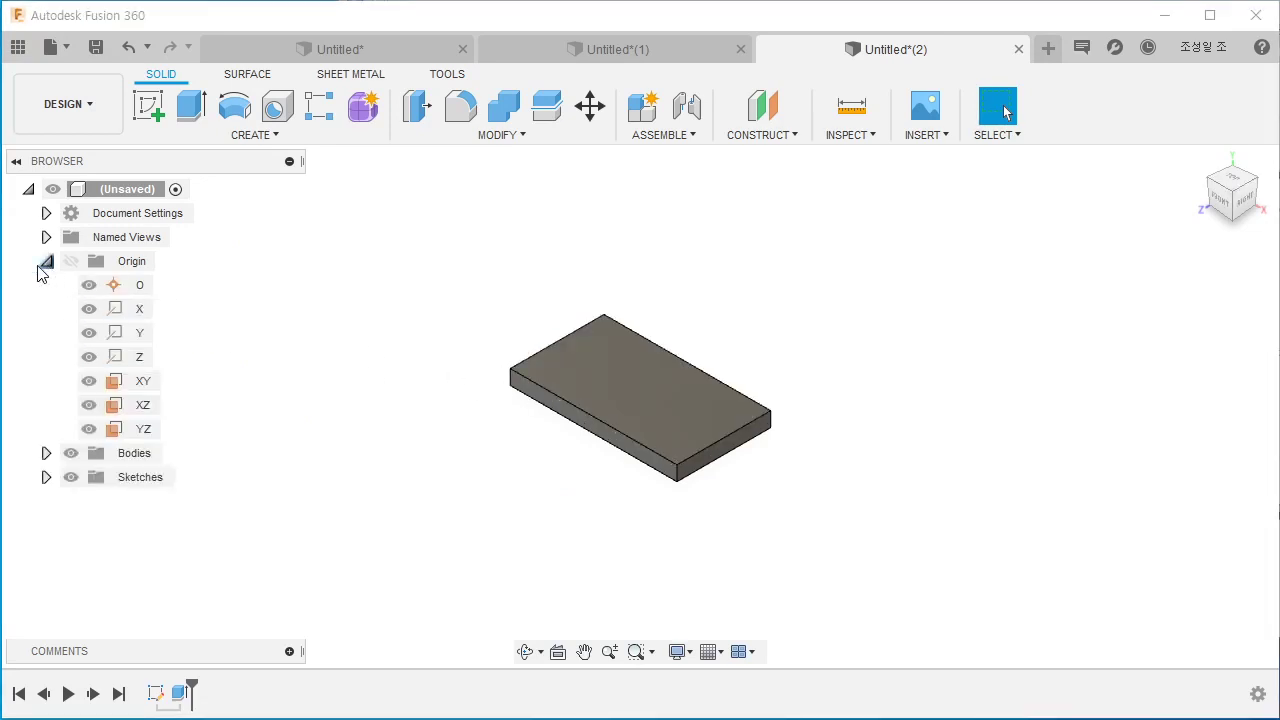
right_click(145, 433)
click(196, 466)
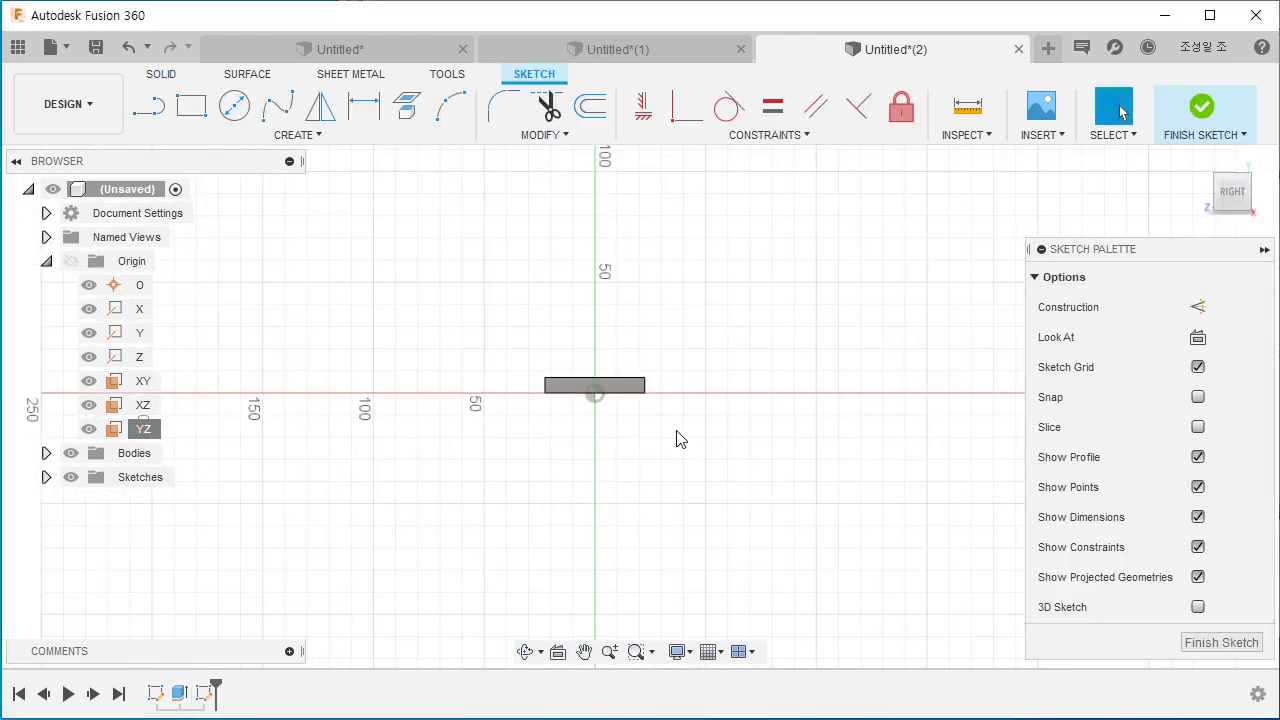
scroll(673, 410, up, 2)
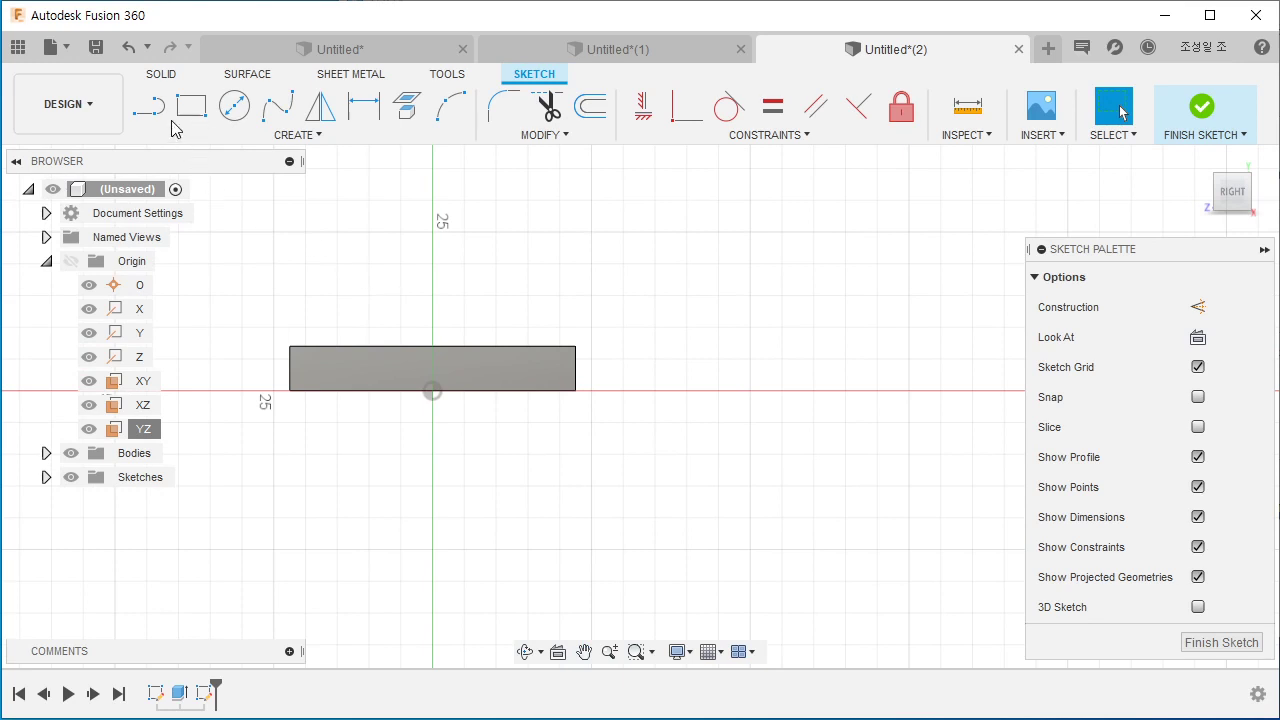
key(l)
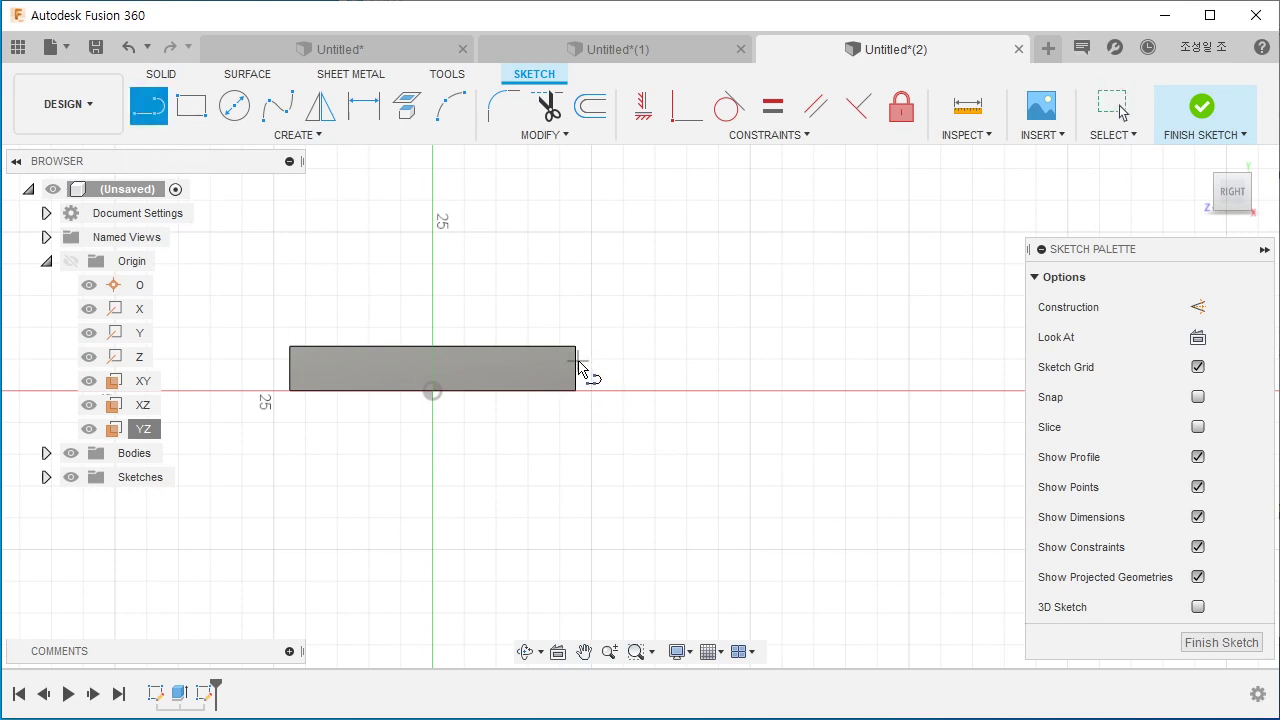
key(p)
click(575, 368)
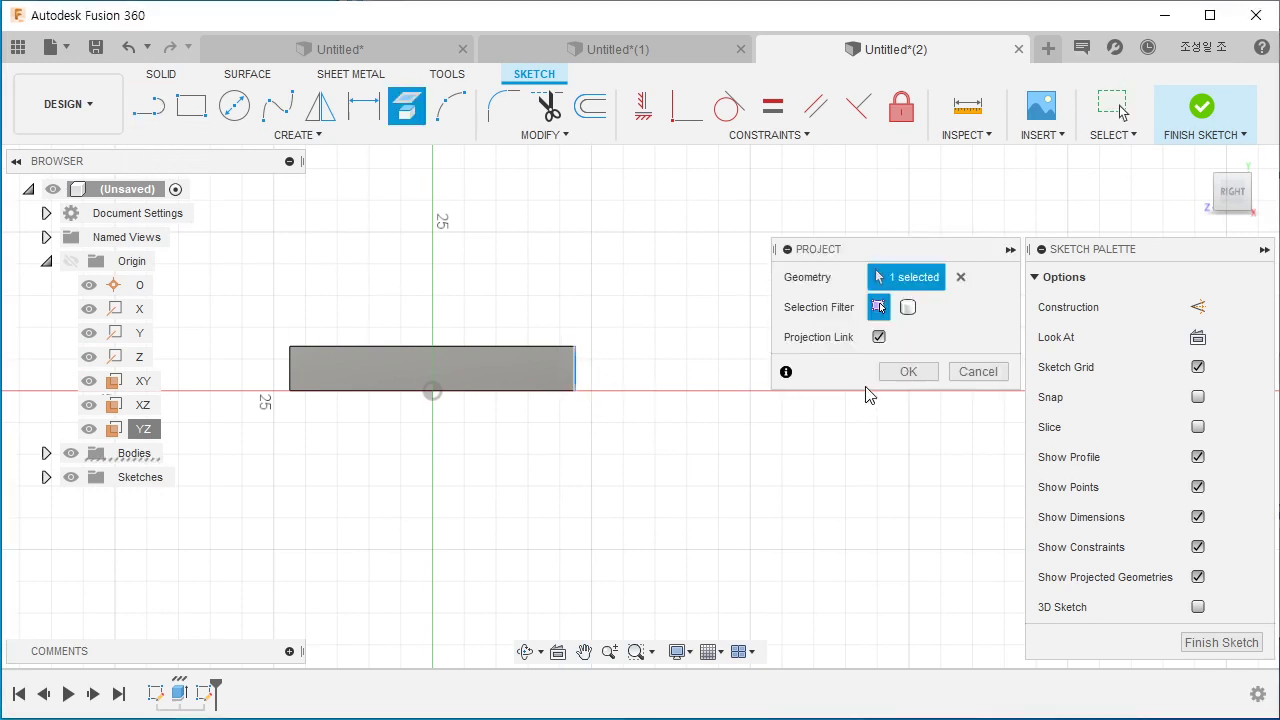
click(908, 371)
Step: Draw a closed L-shaped line profile from the projected edge, about 13 mm long at its upper side with a downward leg about 8 mm thick
key(l)
click(576, 347)
click(658, 347)
click(658, 472)
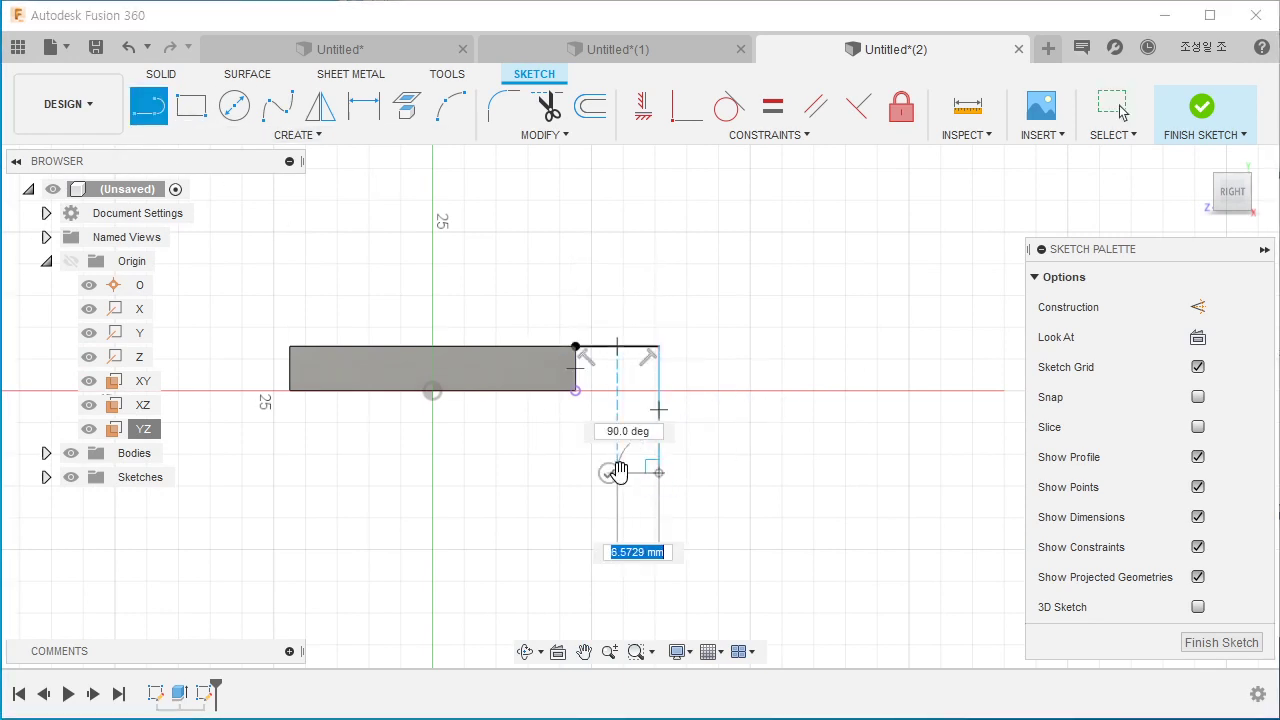
scroll(612, 472, up, 2)
click(608, 472)
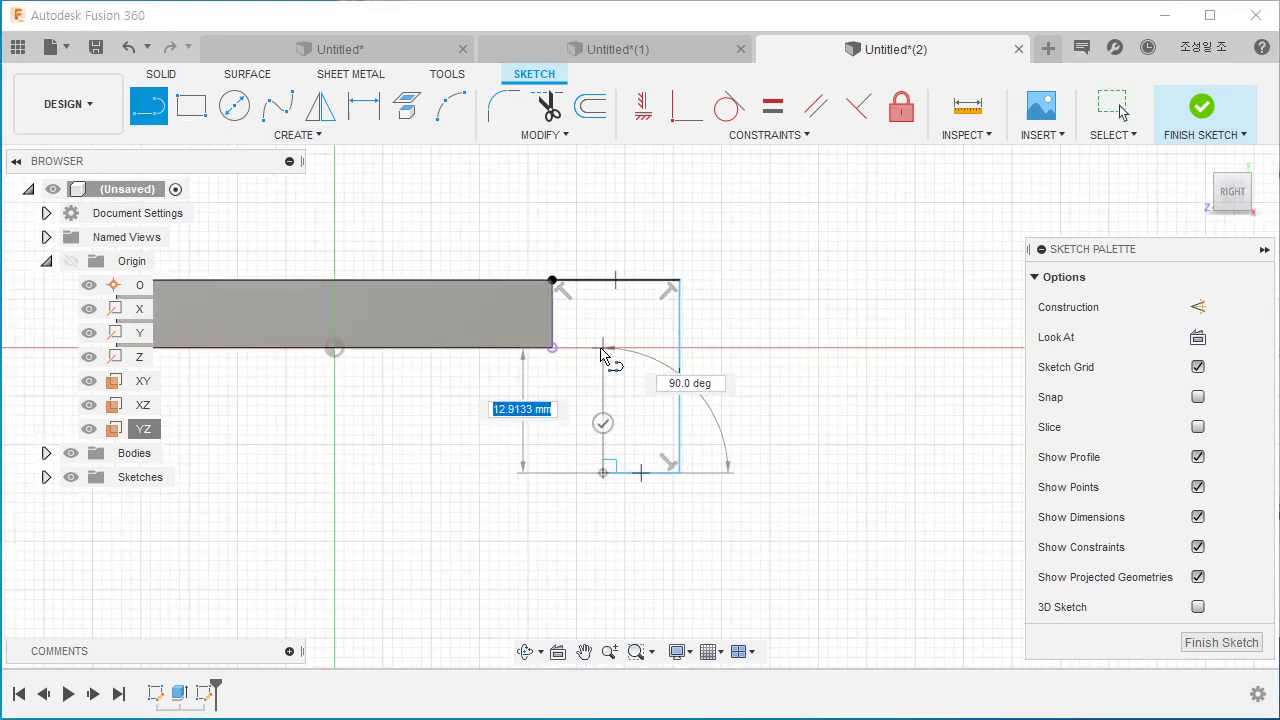
click(604, 349)
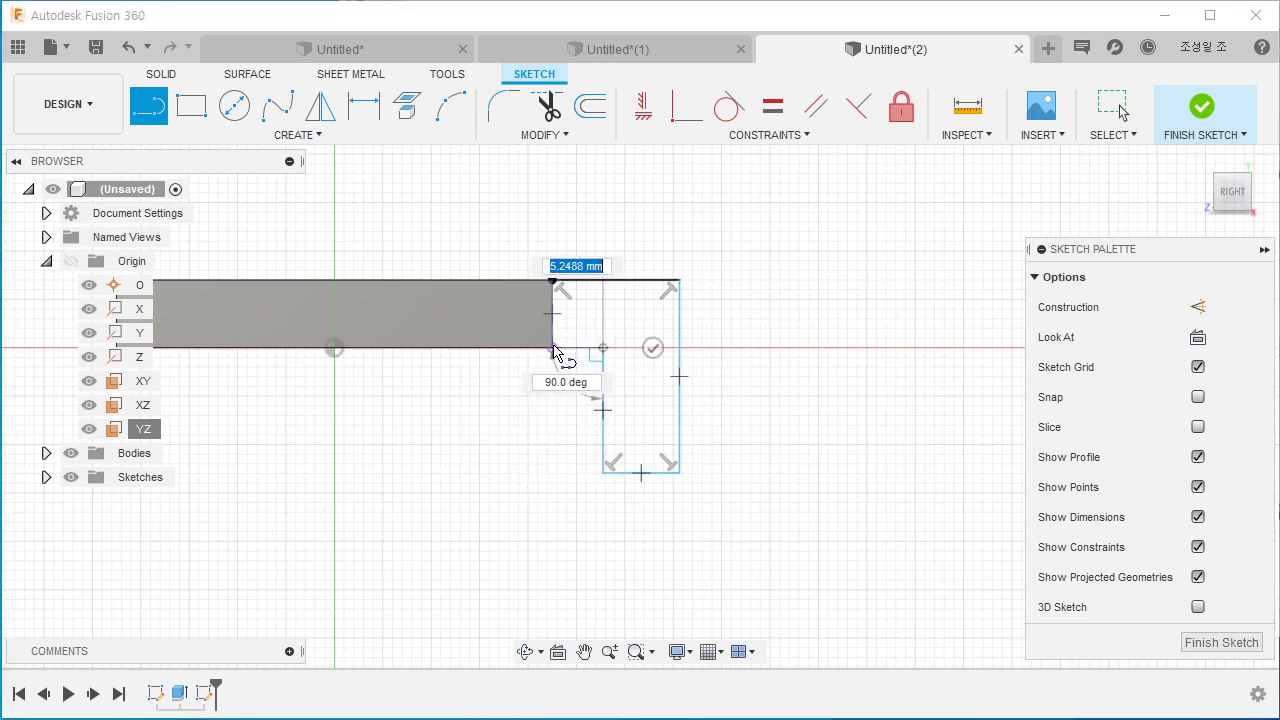
click(553, 347)
key(Escape)
Step: Dimension the L-profile's downward leg as 7 mm thick and its upper edge as 15 mm long
key(d)
click(647, 472)
click(641, 508)
text(7)
key(Return)
click(620, 280)
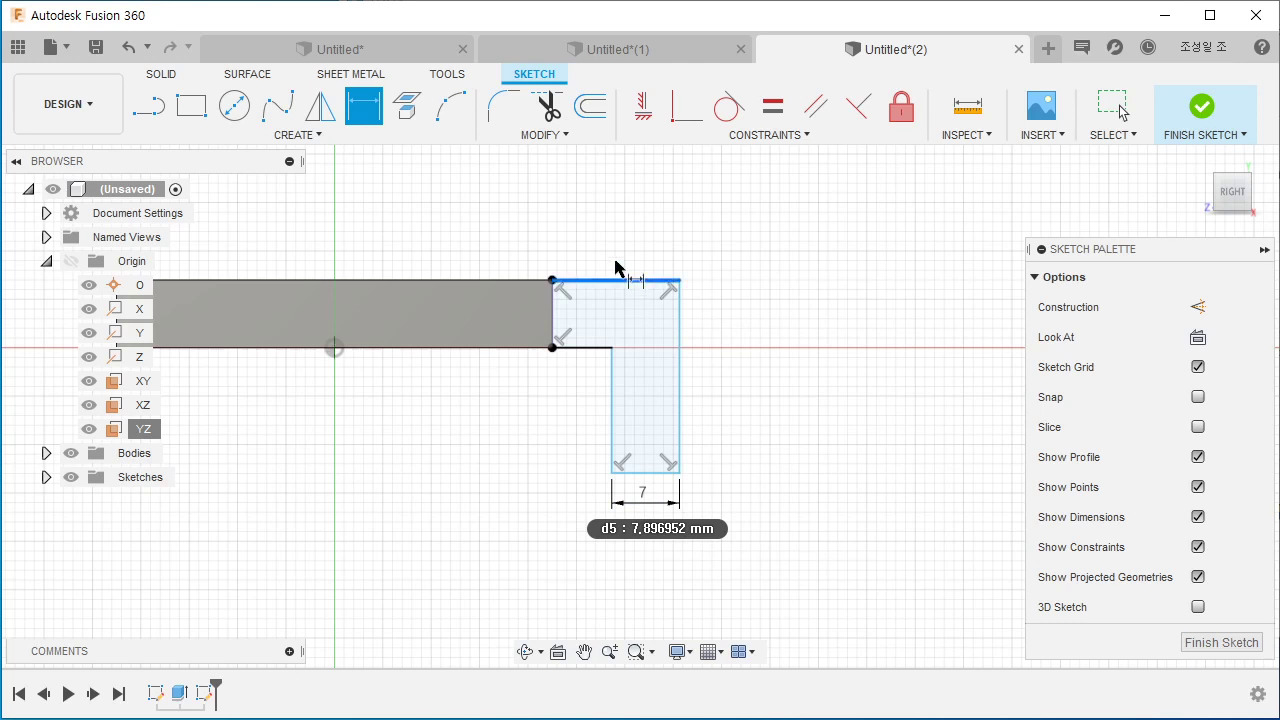
click(620, 251)
text(15)
key(Return)
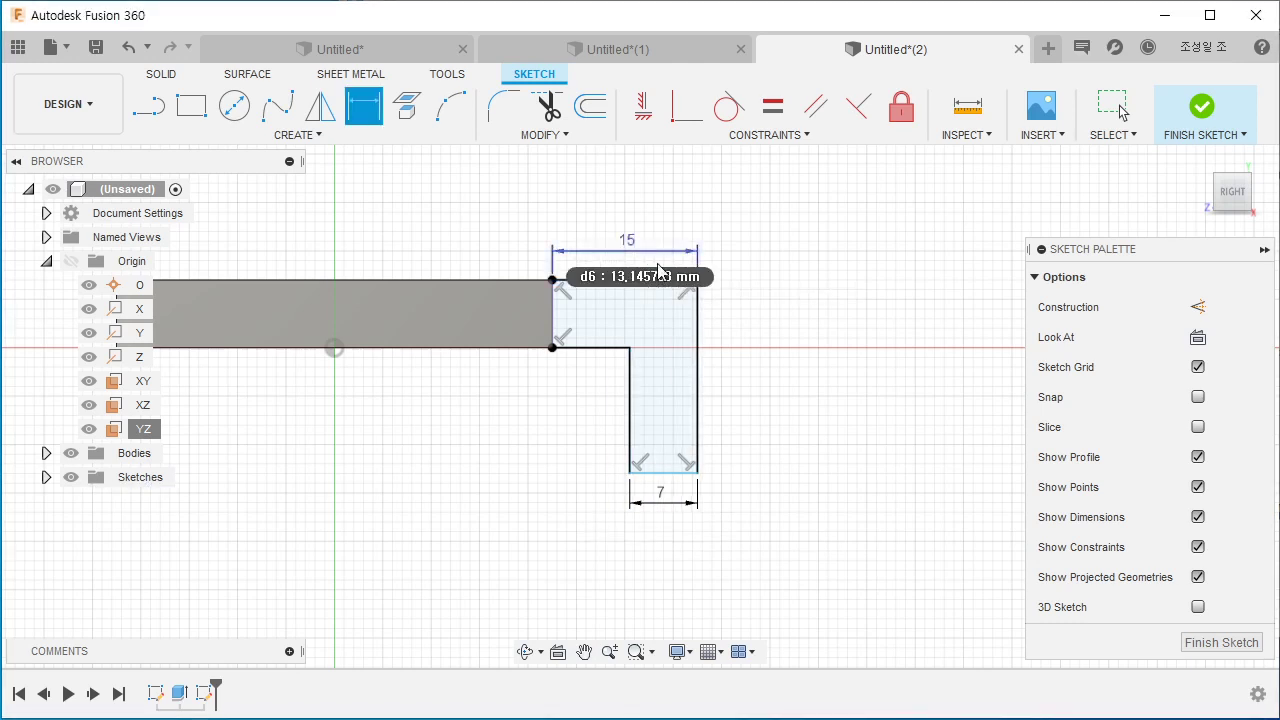
Step: Dimension the L-profile's outer vertical edge as 20 mm
click(698, 412)
click(749, 400)
text(2)
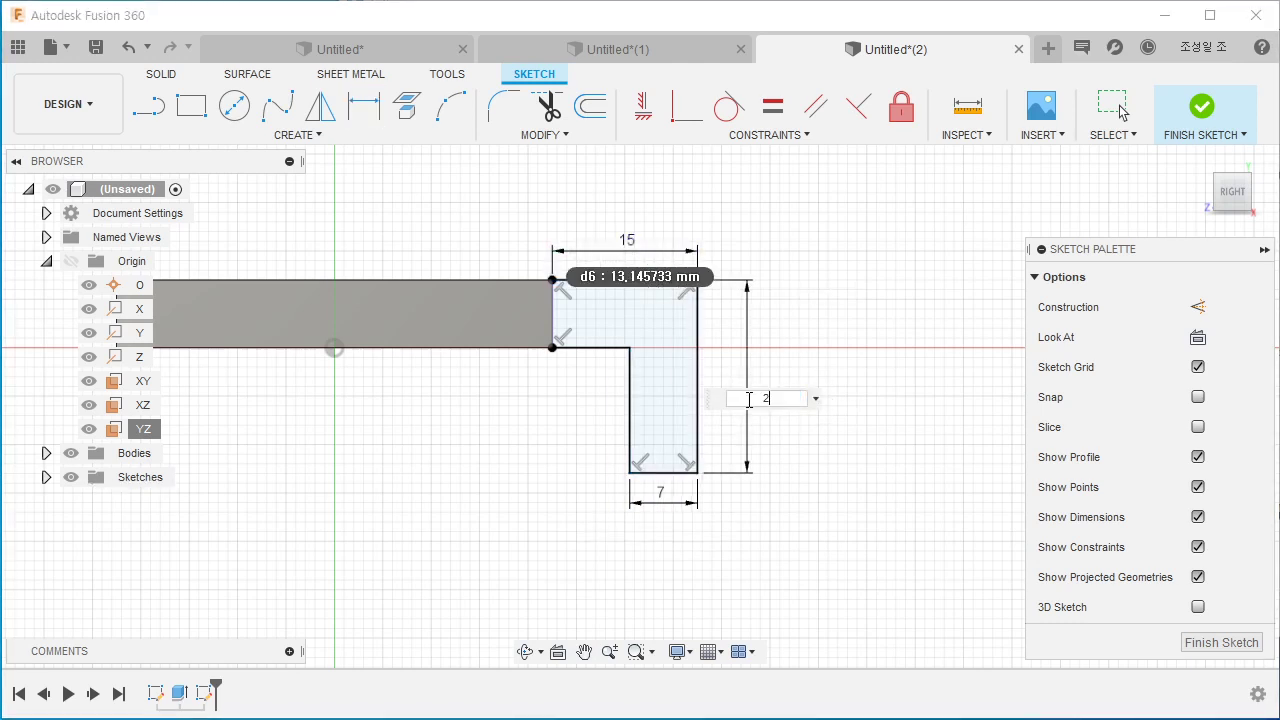
text(0)
key(Return)
Step: Extrude the L-profile symmetrically with a whole length of 50 mm and join it to the base plate
mouse_move(900, 306)
shift+middle_down()
mouse_move(794, 371)
mouse_move(749, 434)
shift+middle_up()
key(e)
click(1207, 347)
click(1163, 414)
click(1156, 397)
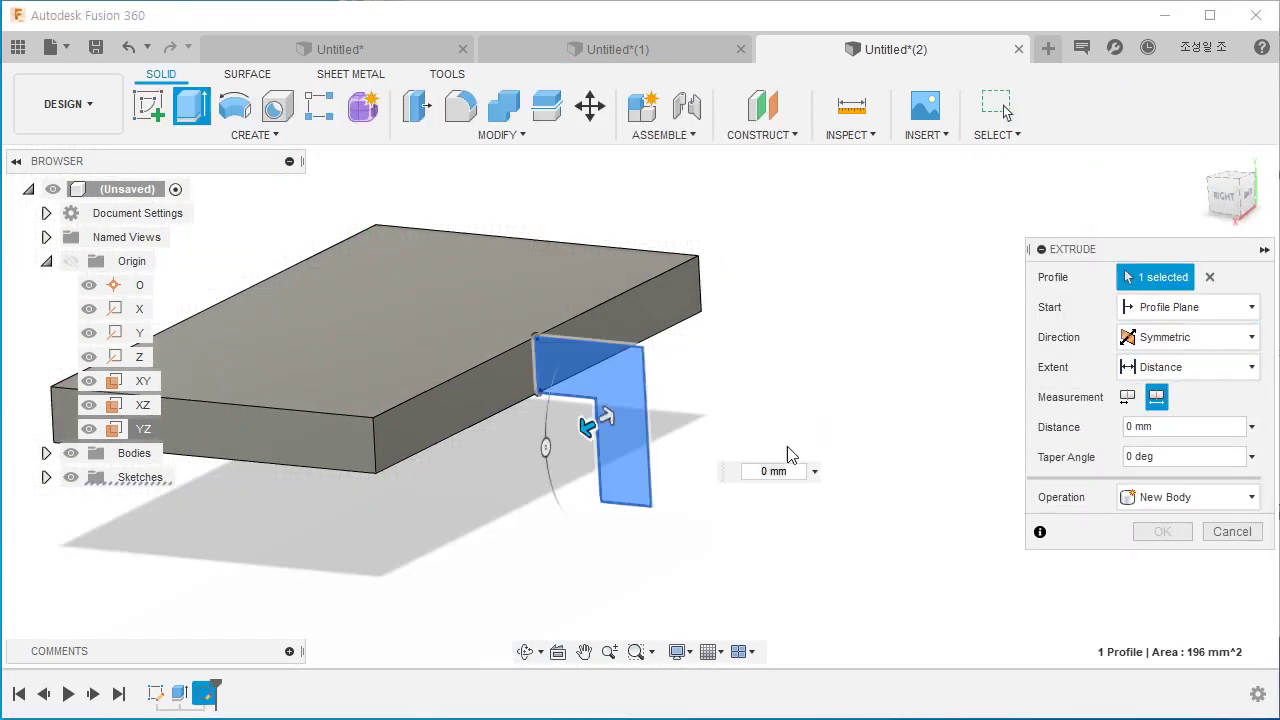
drag(580, 428, 988, 533)
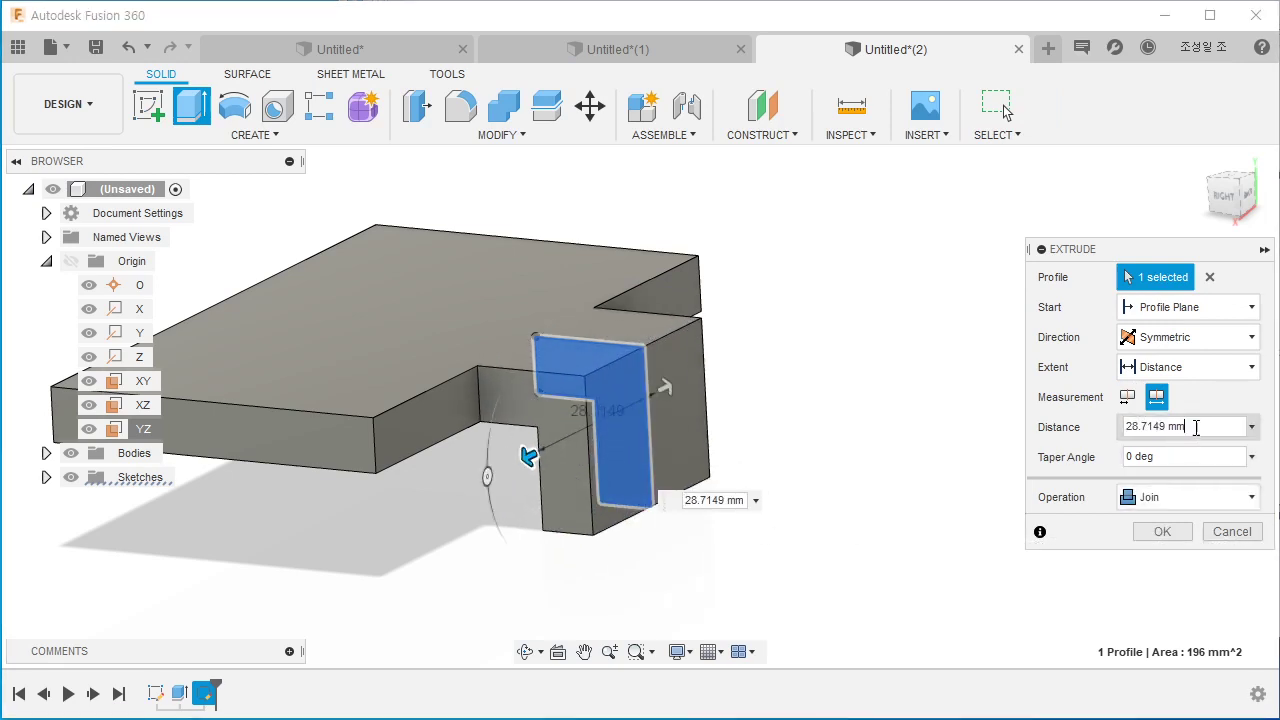
text(50)
key(Return)
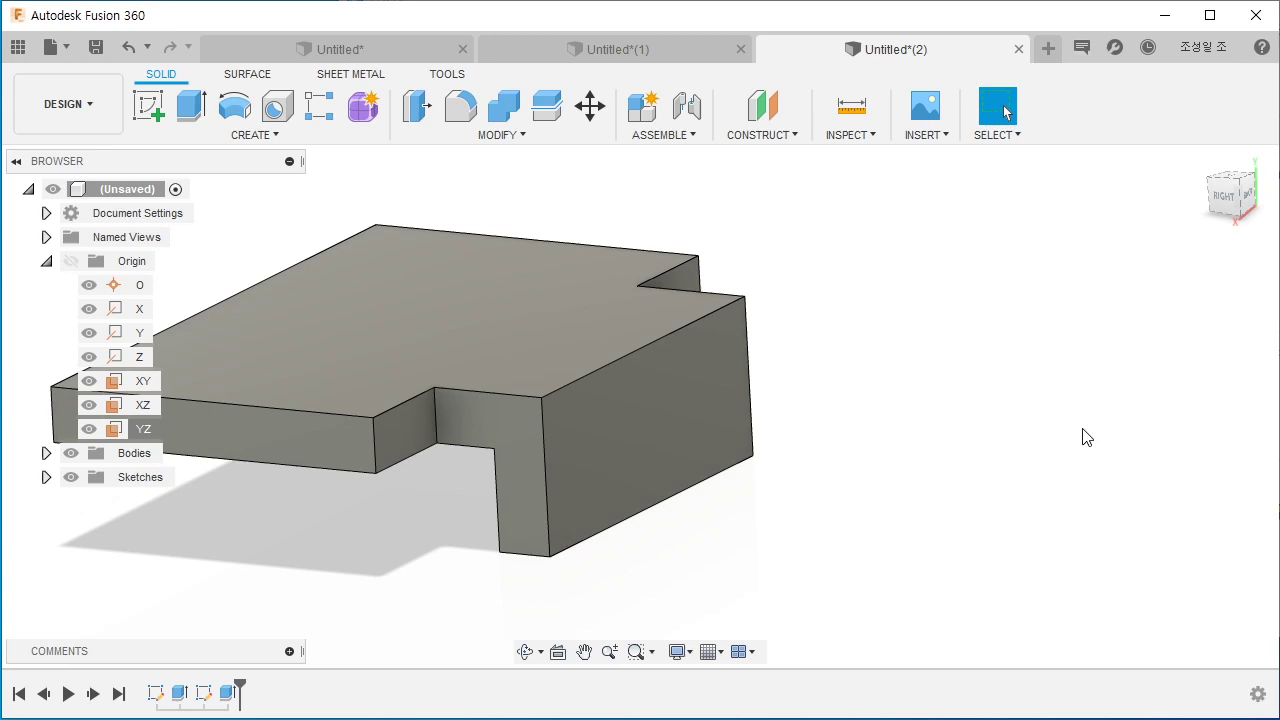
Step: Locate the origin point on the bracket in top view and create a sketch on the plate's top face
scroll(827, 480, up, 1)
scroll(827, 480, down, 2)
mouse_move(827, 487)
shift+middle_down()
mouse_move(660, 460)
mouse_move(823, 474)
mouse_move(780, 546)
mouse_move(840, 509)
shift+middle_up()
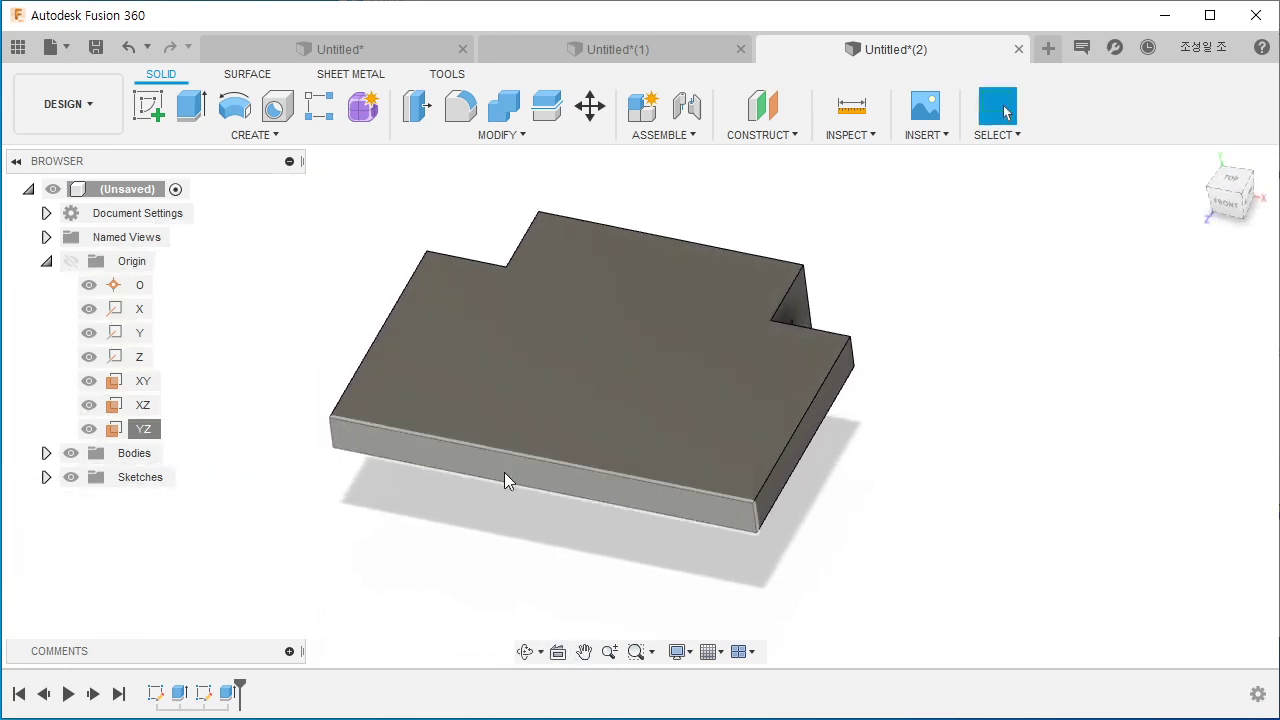
click(1231, 178)
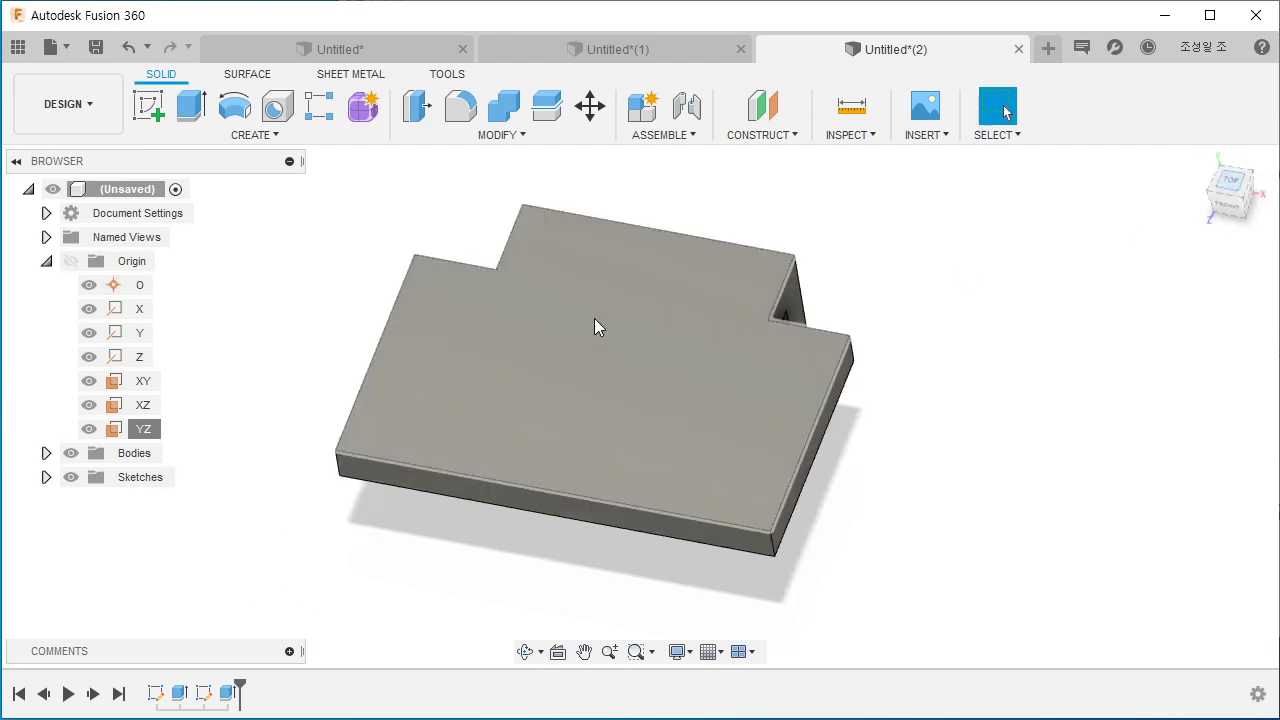
click(140, 283)
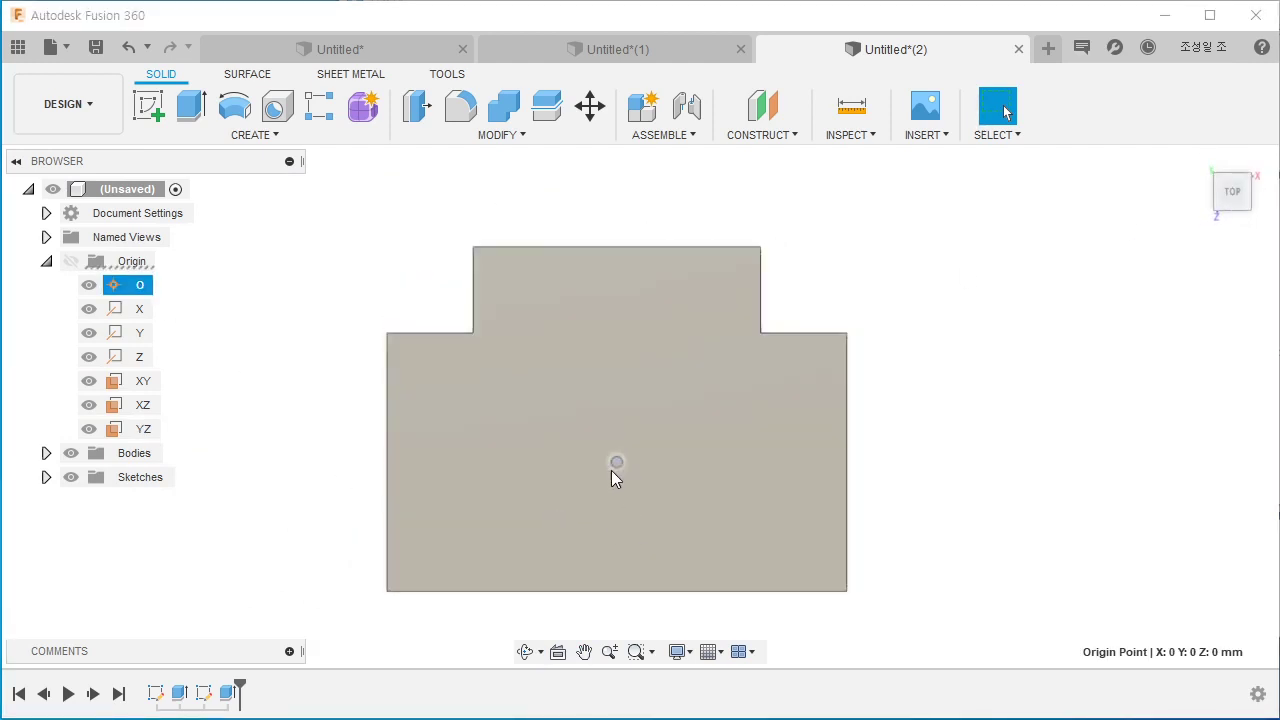
click(271, 480)
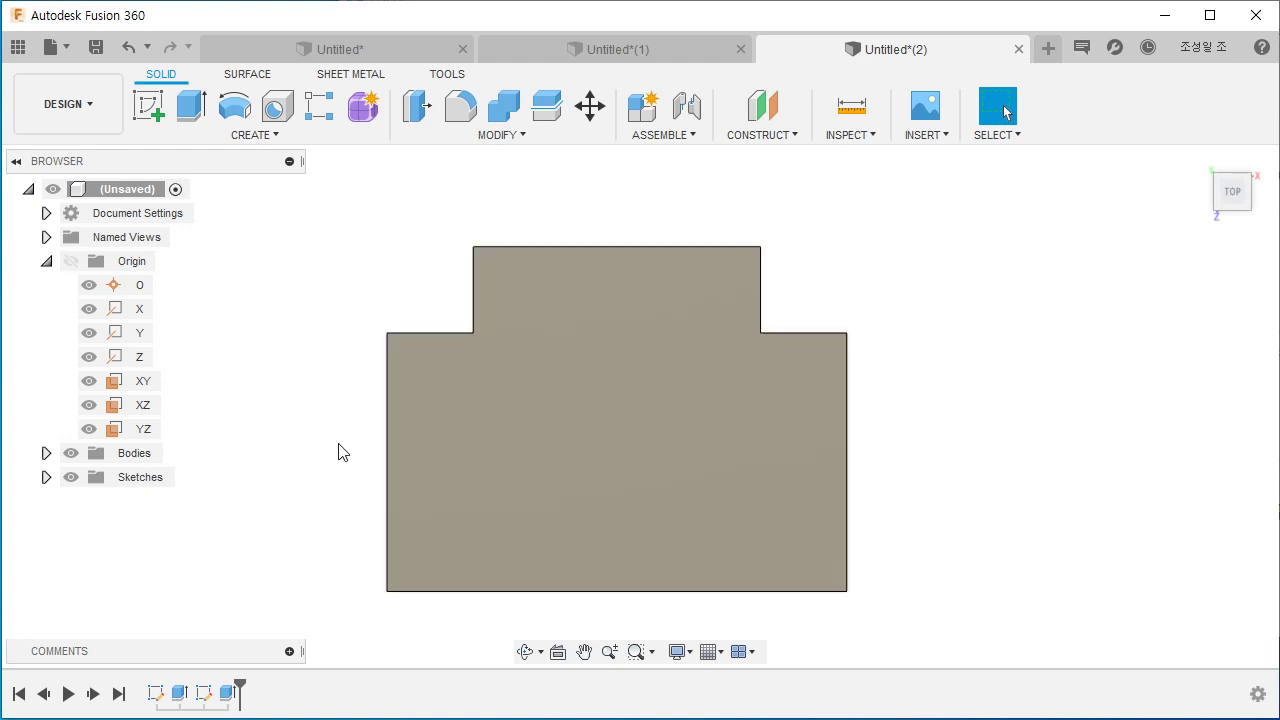
click(558, 467)
right_click(558, 467)
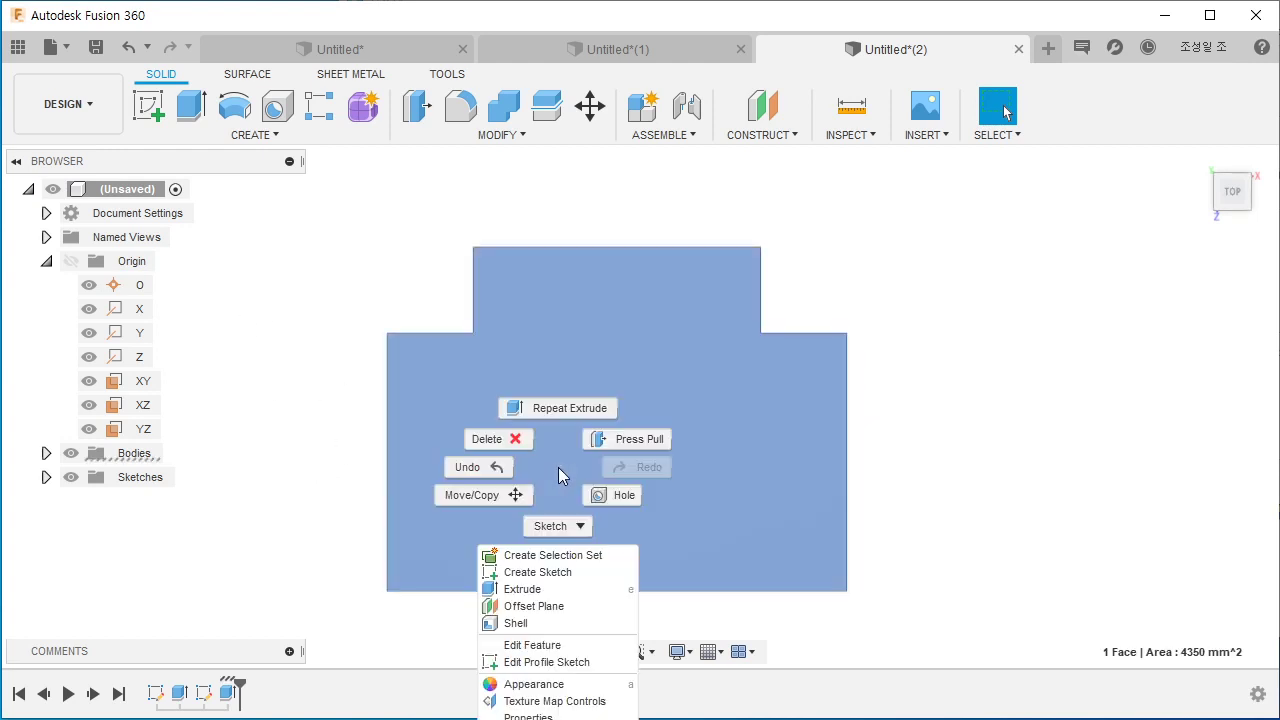
click(522, 572)
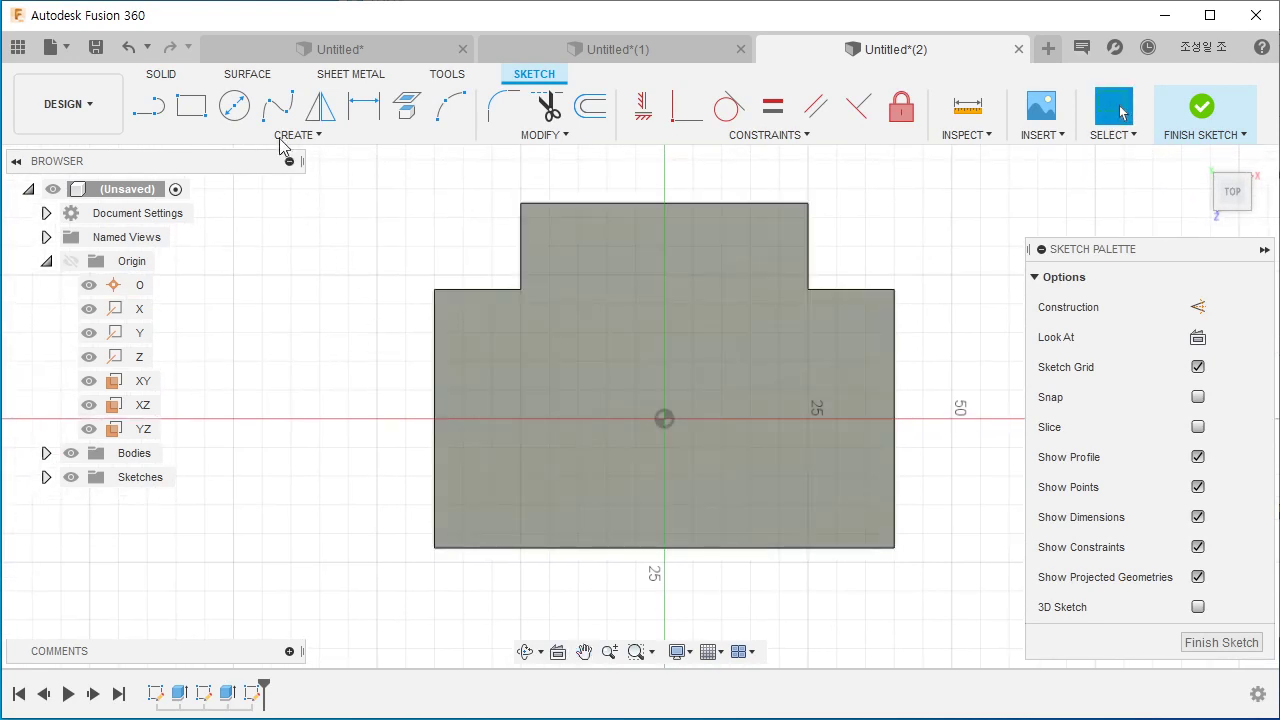
Step: Draw a circle of 28 mm diameter centred on the origin
key(c)
click(664, 418)
text(28)
key(Return)
key(Escape)
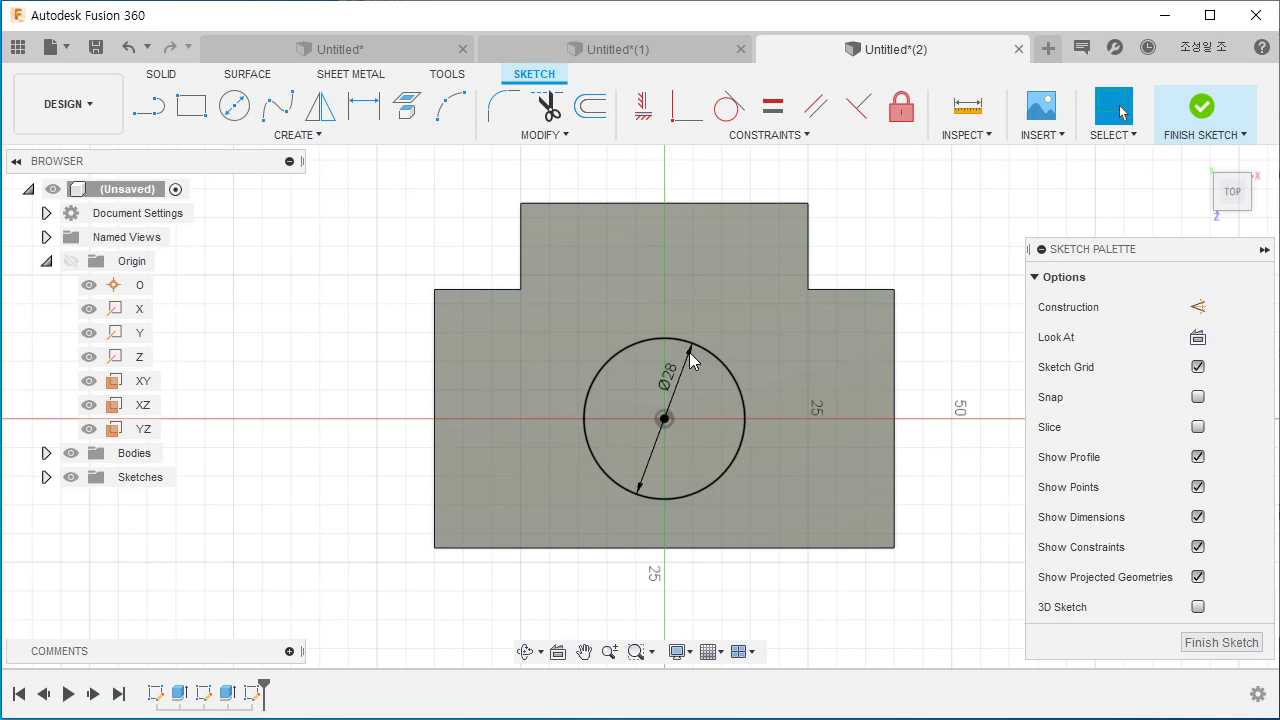
Step: Extrude the 28 mm circle down into the plate as a cut with its extent set to All
click(161, 76)
click(191, 105)
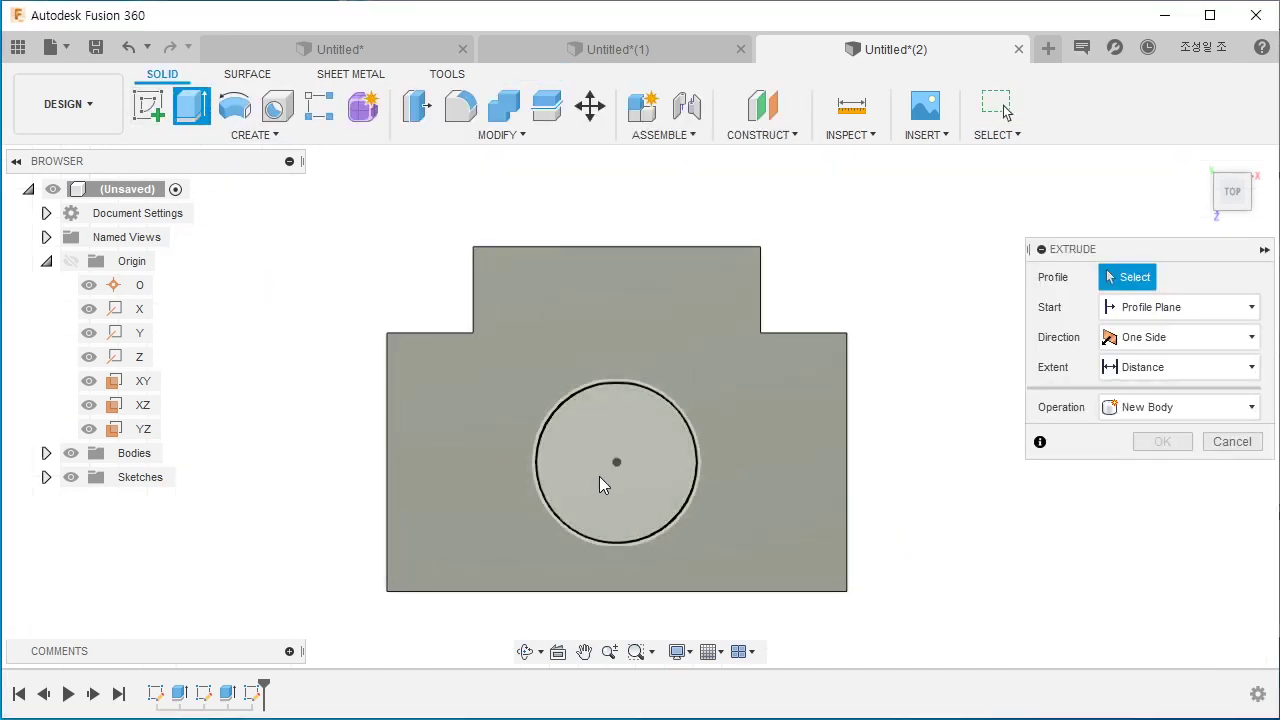
click(599, 476)
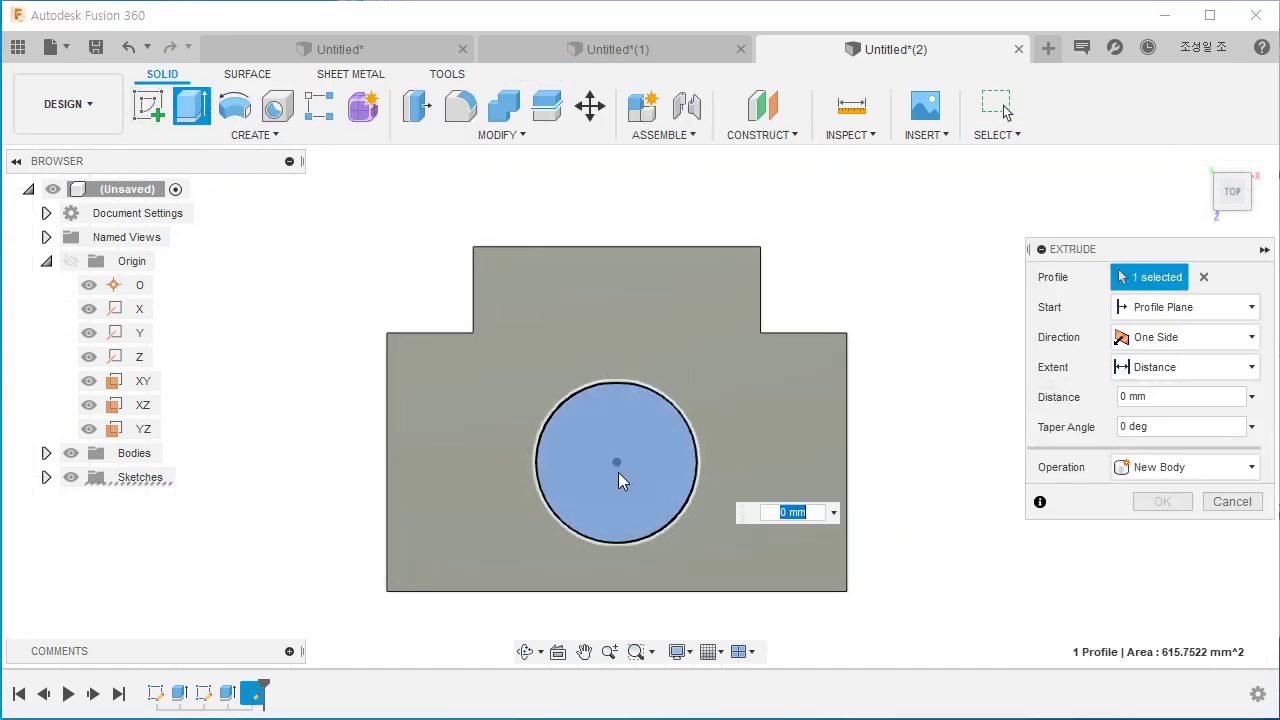
click(1249, 175)
drag(553, 489, 636, 446)
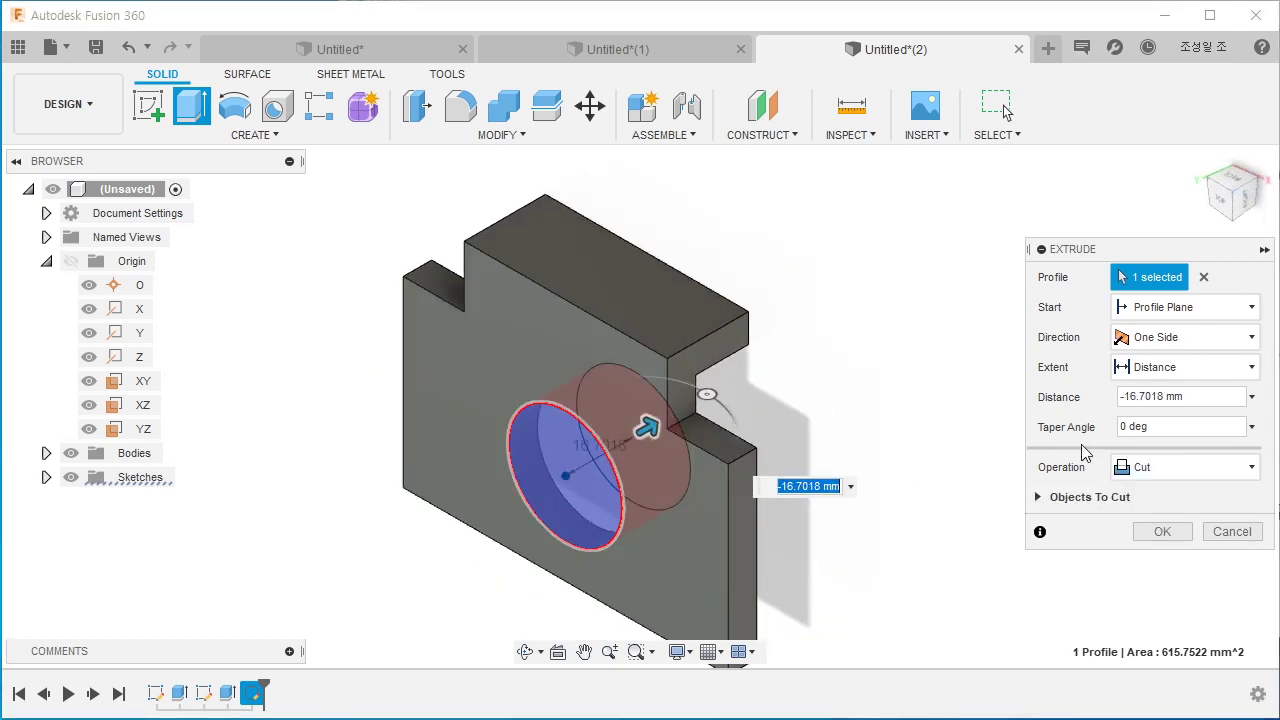
click(1125, 367)
click(1140, 446)
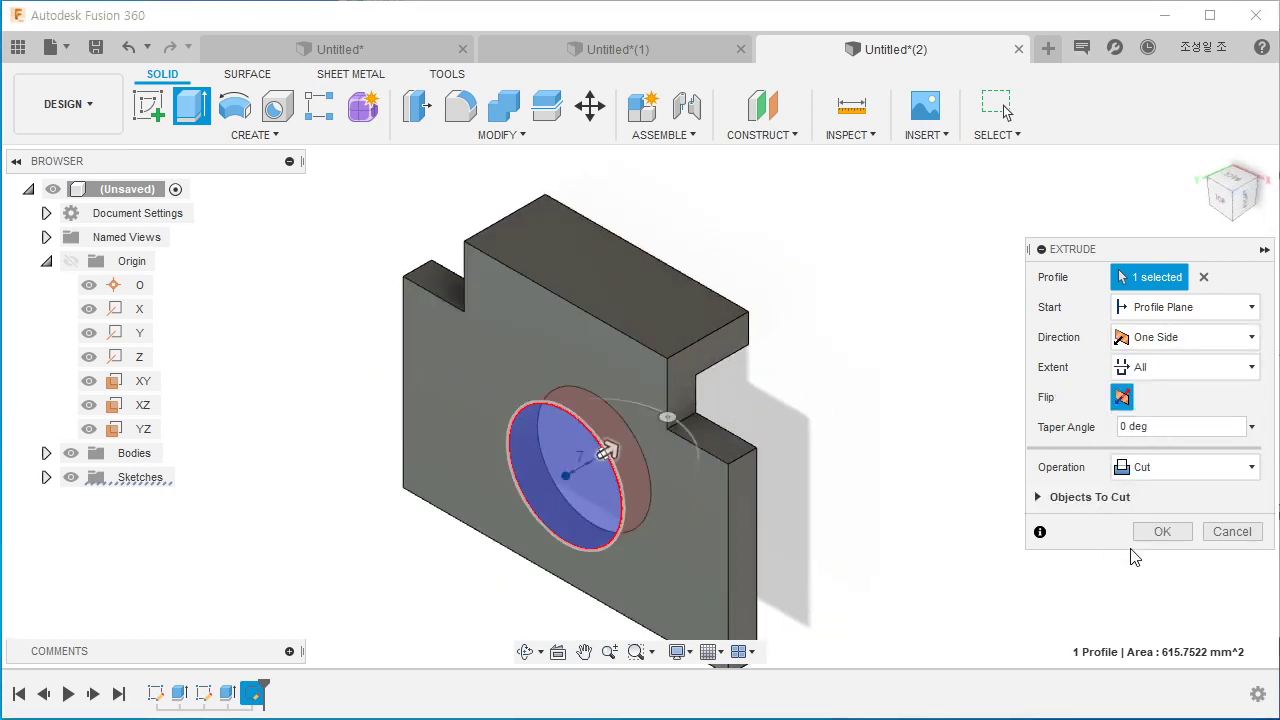
click(1162, 531)
Step: Create another sketch on the plate's top face and draw a horizontal line just outside its long front edge, shorter than the plate's width
middle_drag(889, 494, 891, 420)
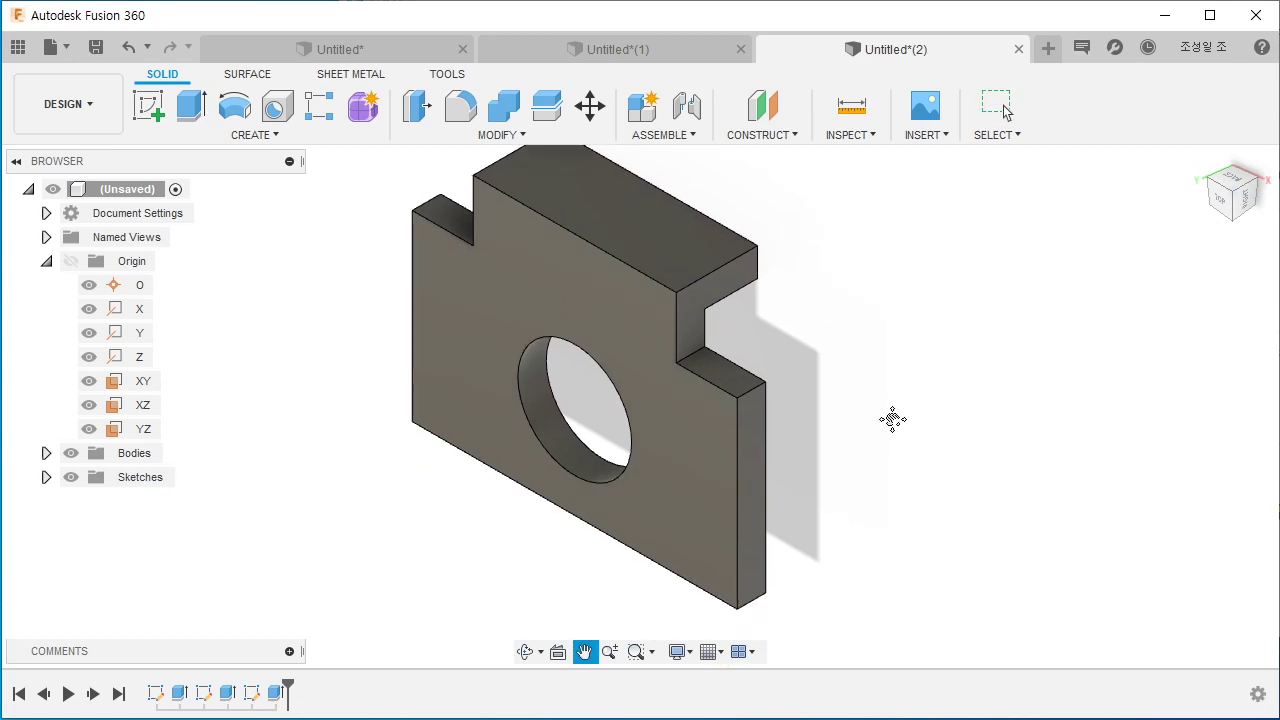
click(684, 462)
right_click(684, 462)
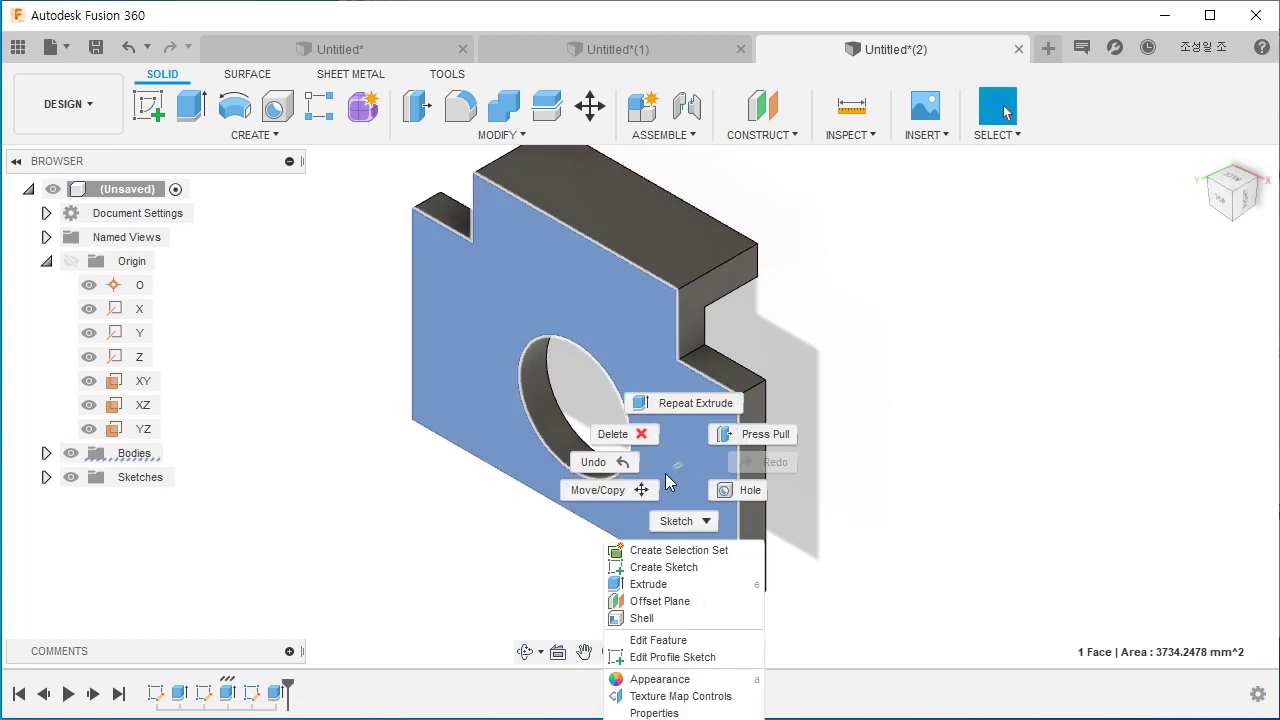
click(655, 567)
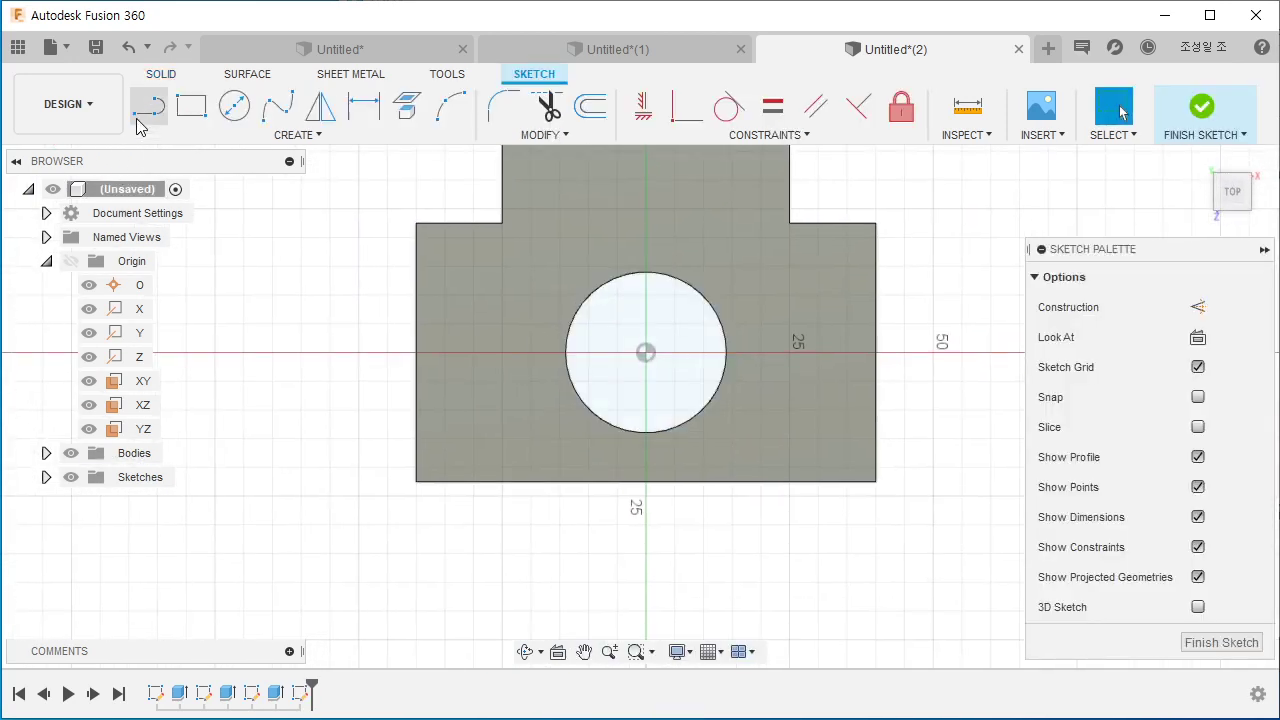
click(464, 543)
click(780, 543)
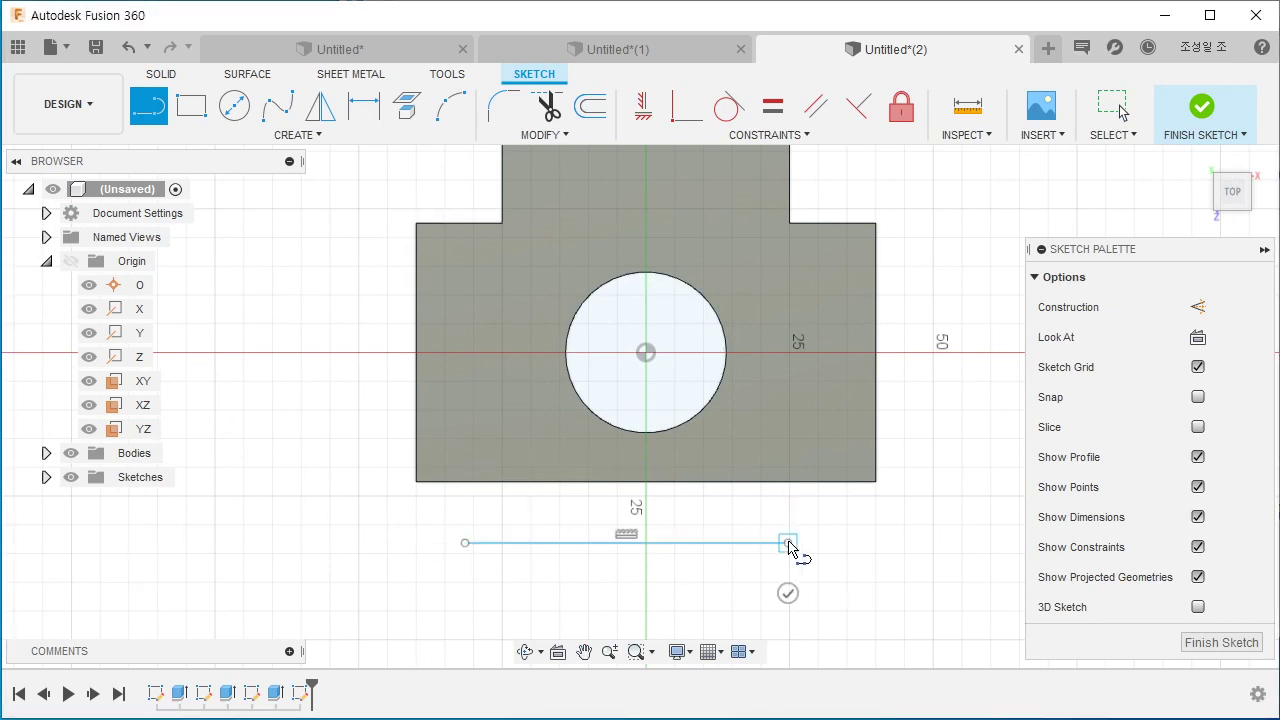
key(Escape)
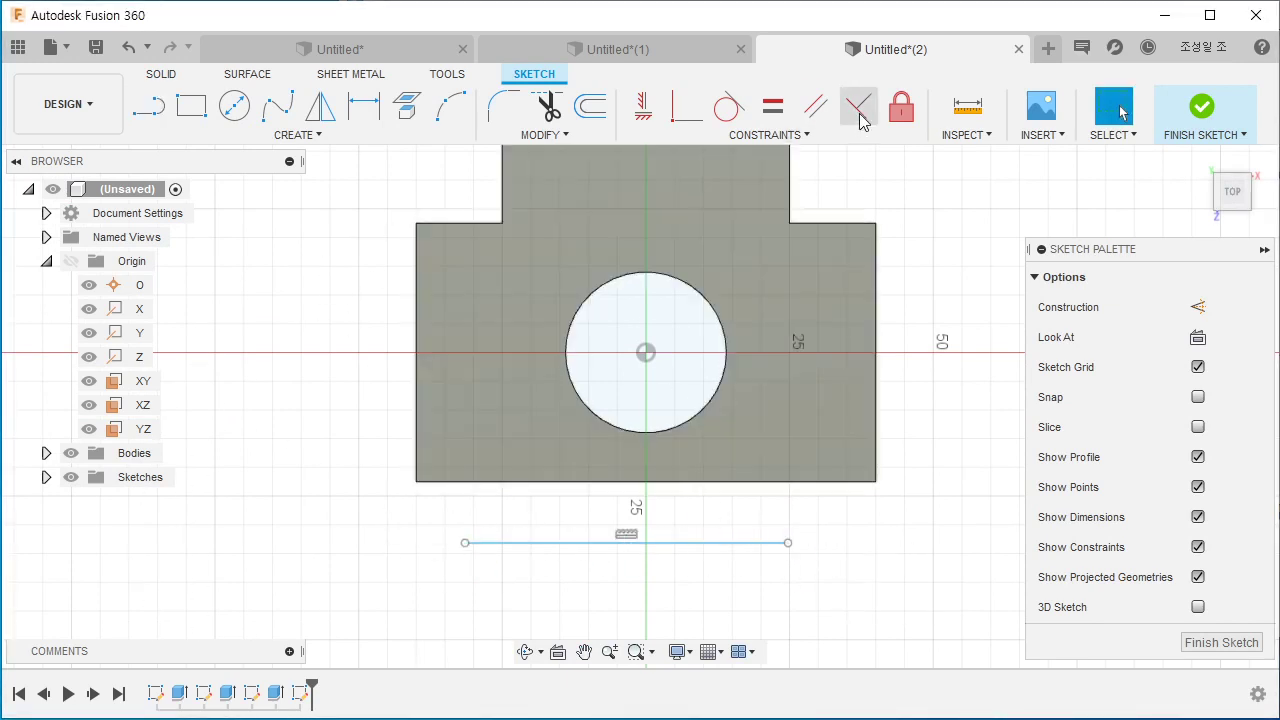
Step: Apply a MidPoint constraint between the horizontal line and the origin to centre the line on the large hole
click(775, 139)
click(686, 297)
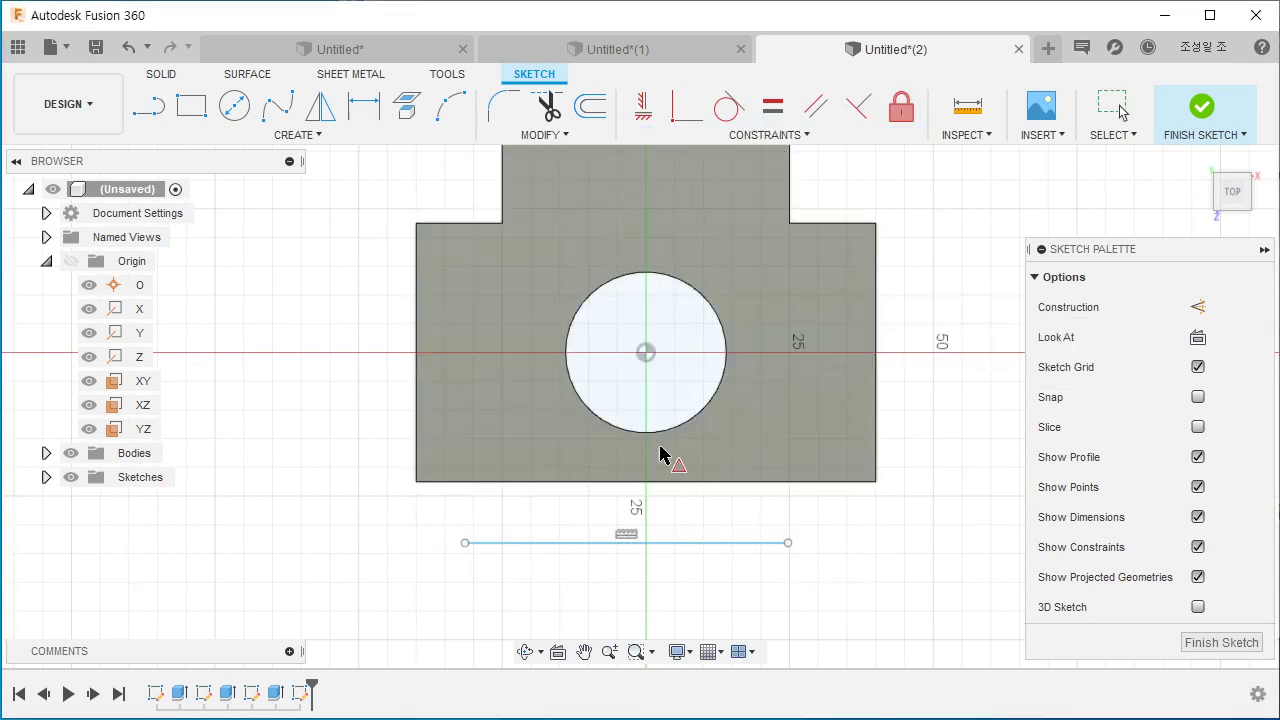
click(647, 353)
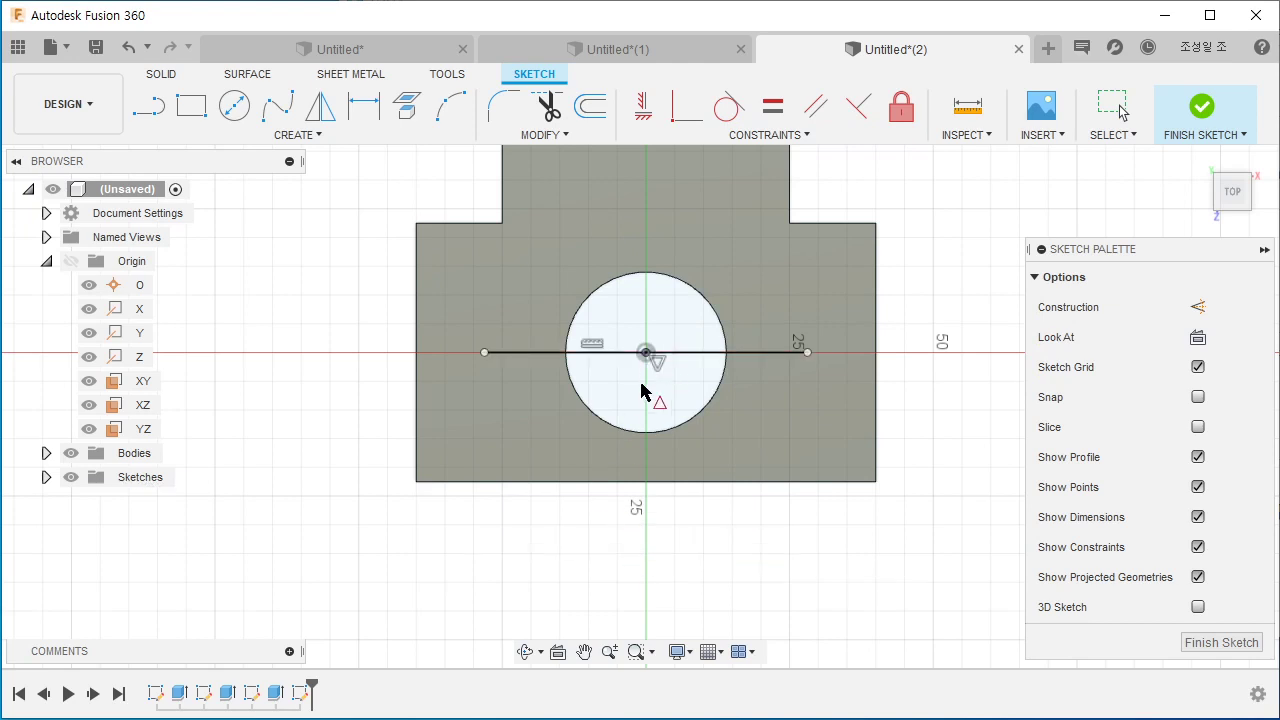
Step: Dimension the distance from the line's endpoint on the negative X side to the plate's nearest side edge as 10 mm
key(d)
click(485, 353)
click(418, 386)
click(440, 390)
text(10)
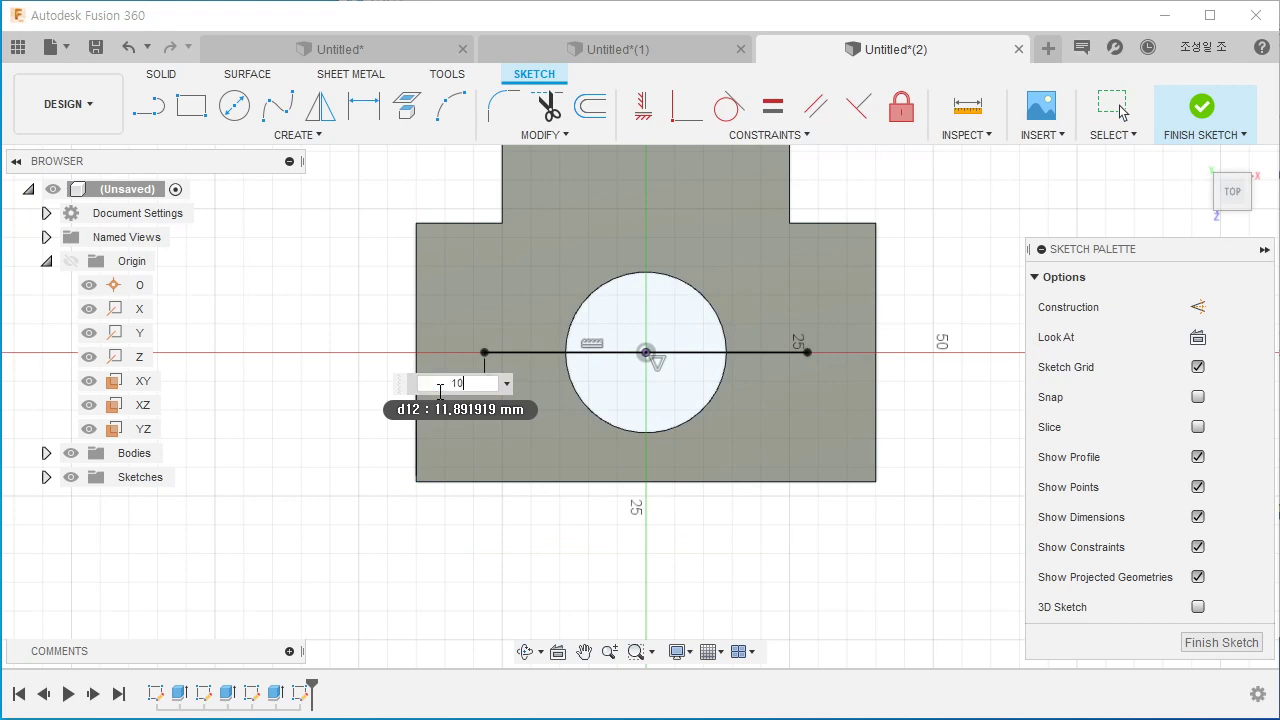
key(Return)
key(Escape)
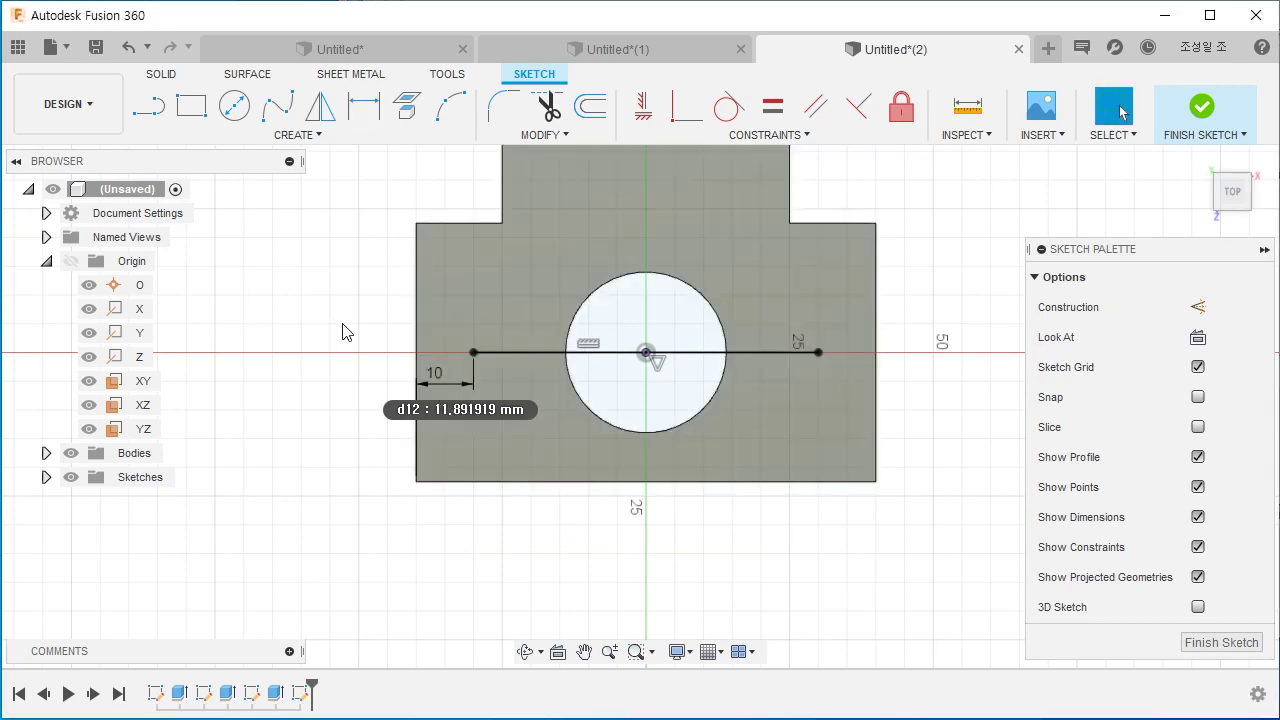
Step: Place tapped holes on both line endpoints, using the ISO Metric profile, size 6.0 mm and designation M6x1
key(h)
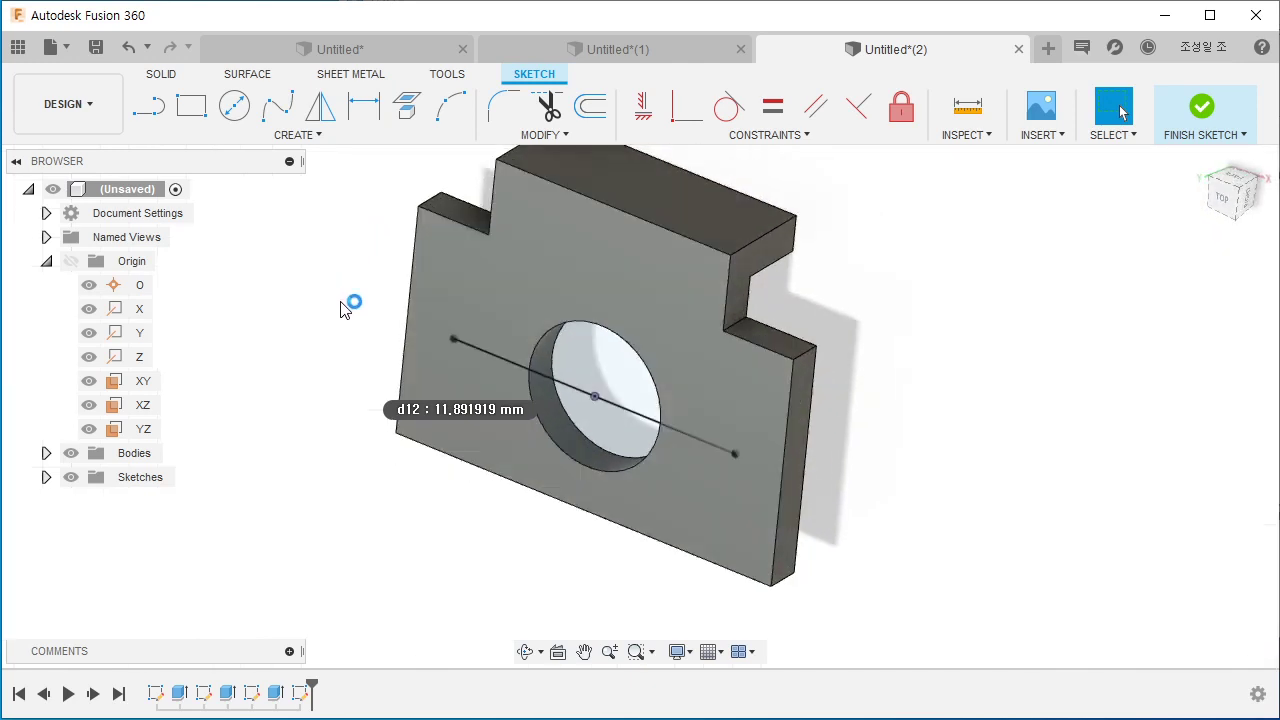
click(453, 338)
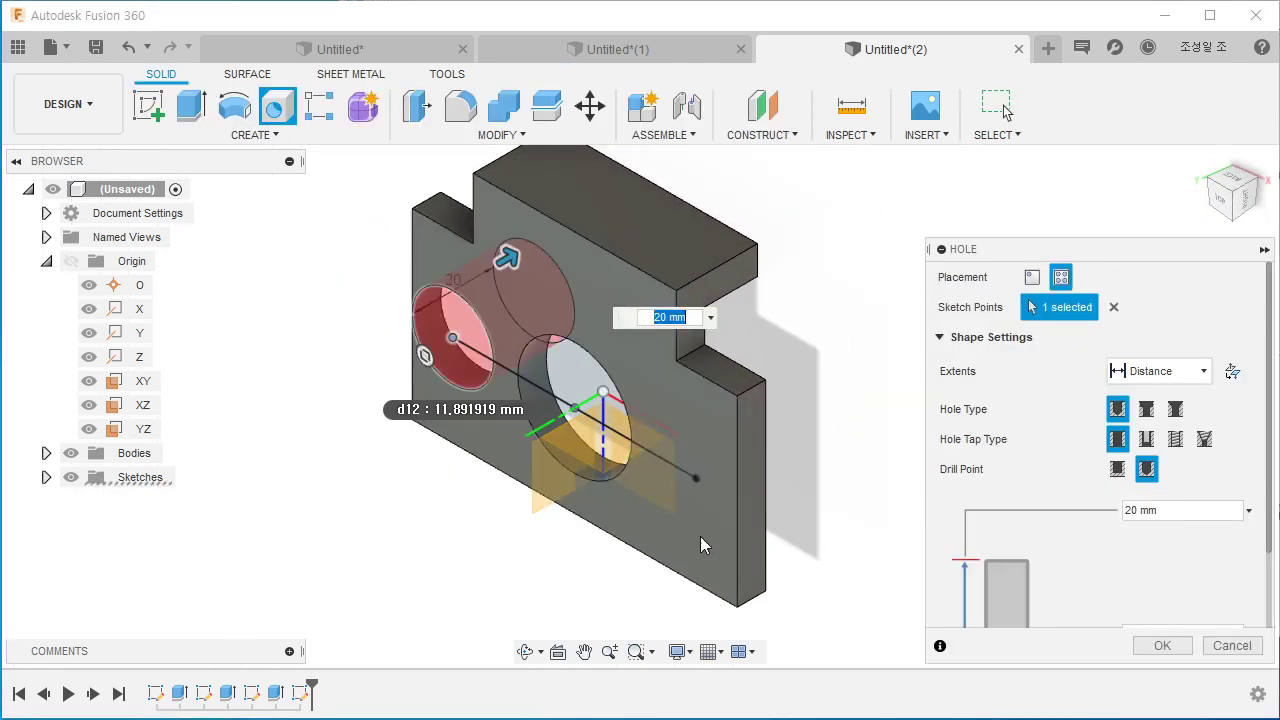
click(698, 482)
drag(1100, 251, 1022, 120)
click(1098, 308)
click(1002, 631)
scroll(995, 690, up, 5)
click(970, 718)
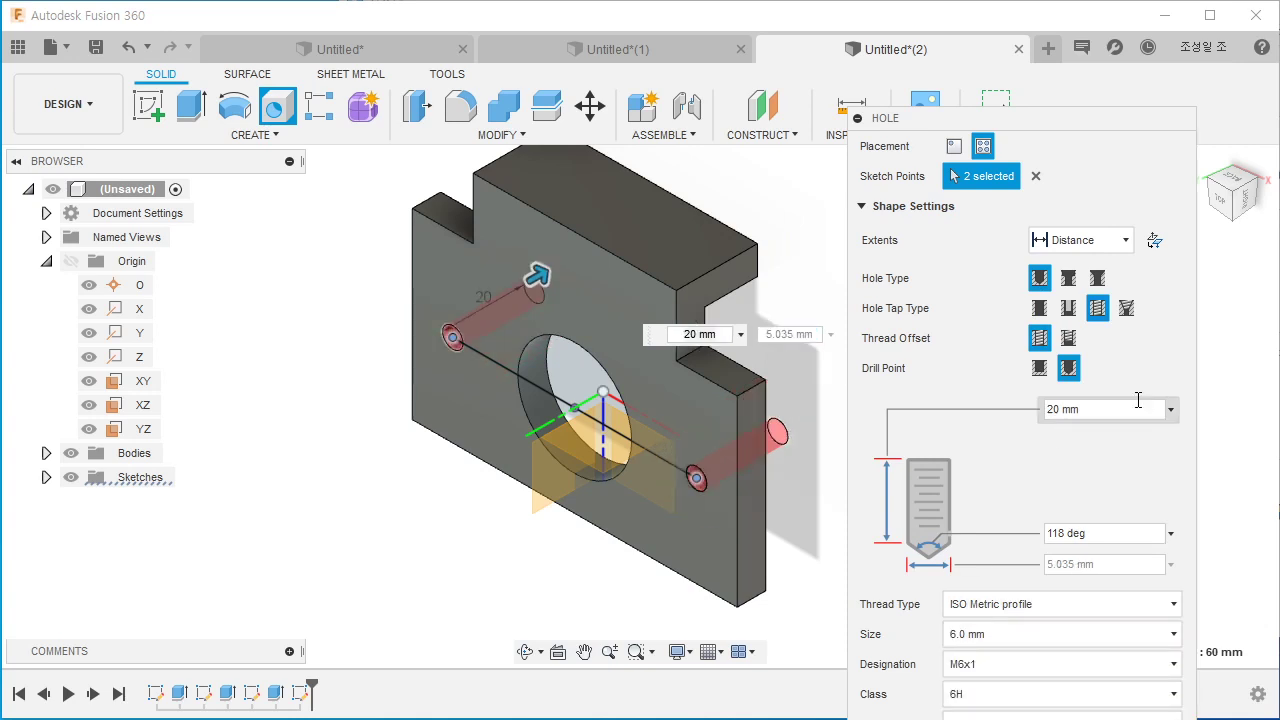
Step: Set the extent of the two tapped holes to All and create them
click(1082, 240)
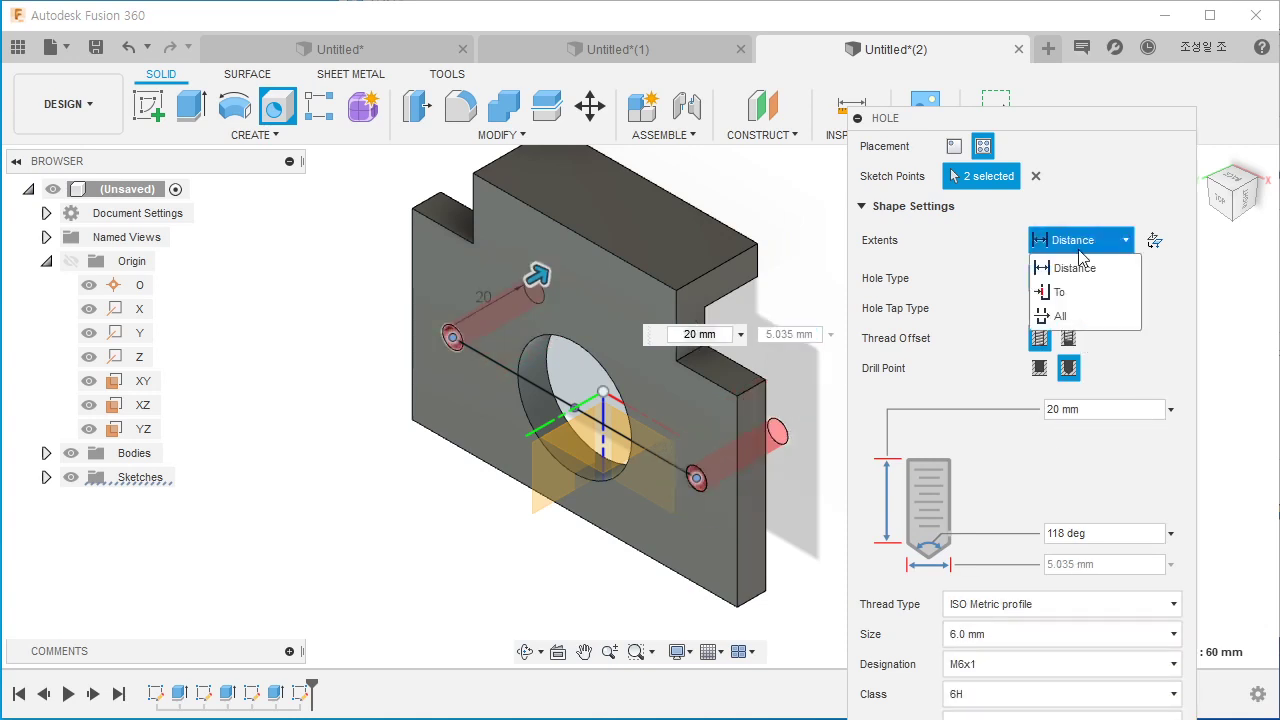
click(1065, 313)
key(Return)
Step: Create a sketch on the inner face of the downward leg beneath the plate
shift+middle_drag(907, 410, 850, 398)
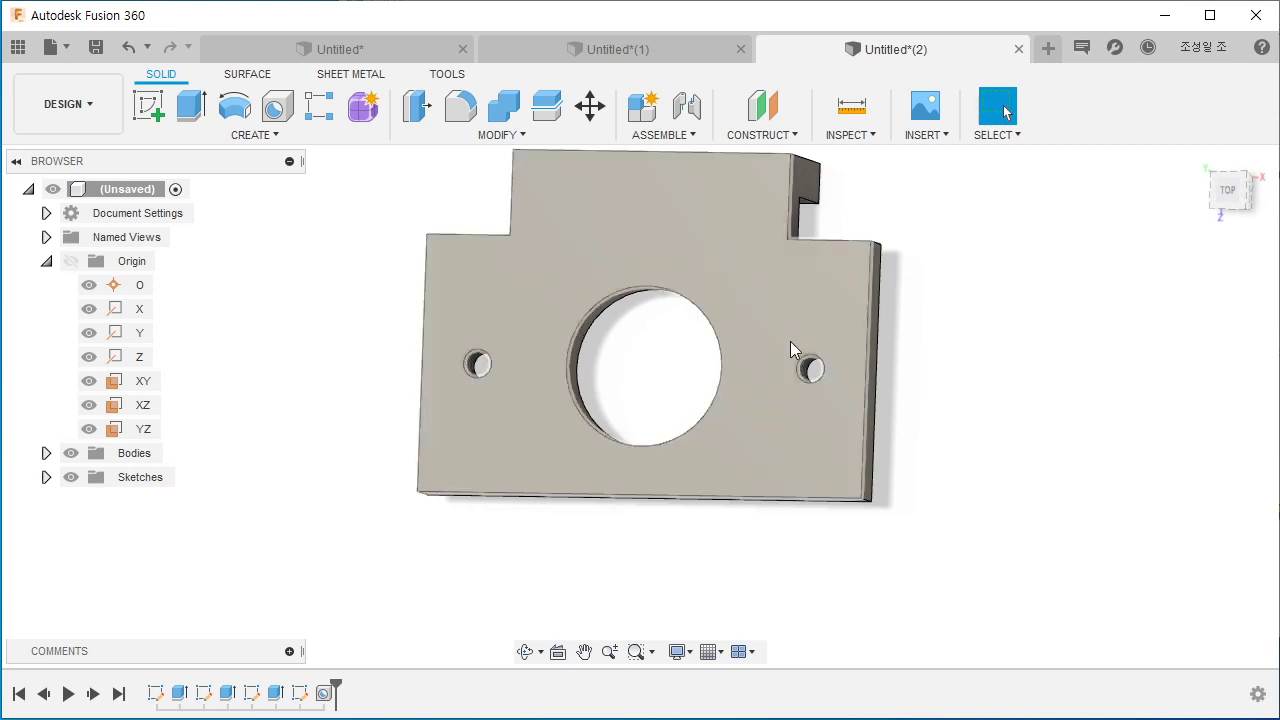
shift+middle_drag(620, 374, 655, 418)
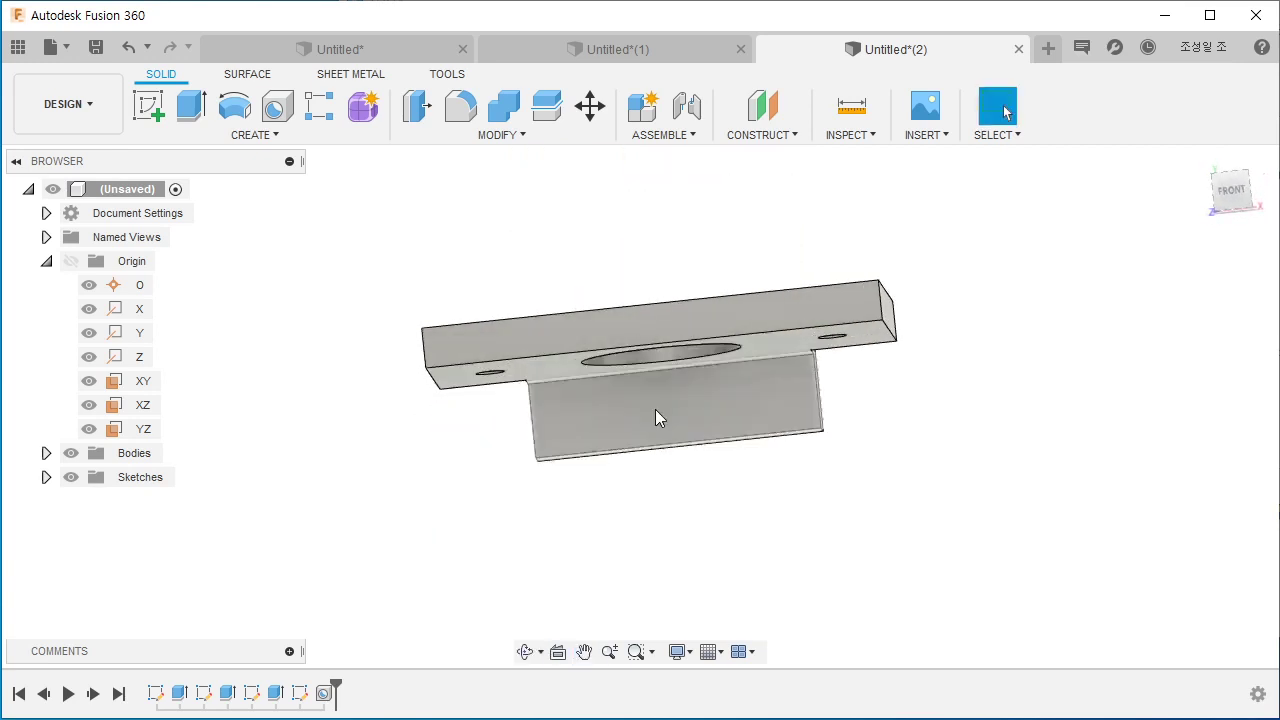
click(676, 409)
click(660, 527)
right_click(669, 416)
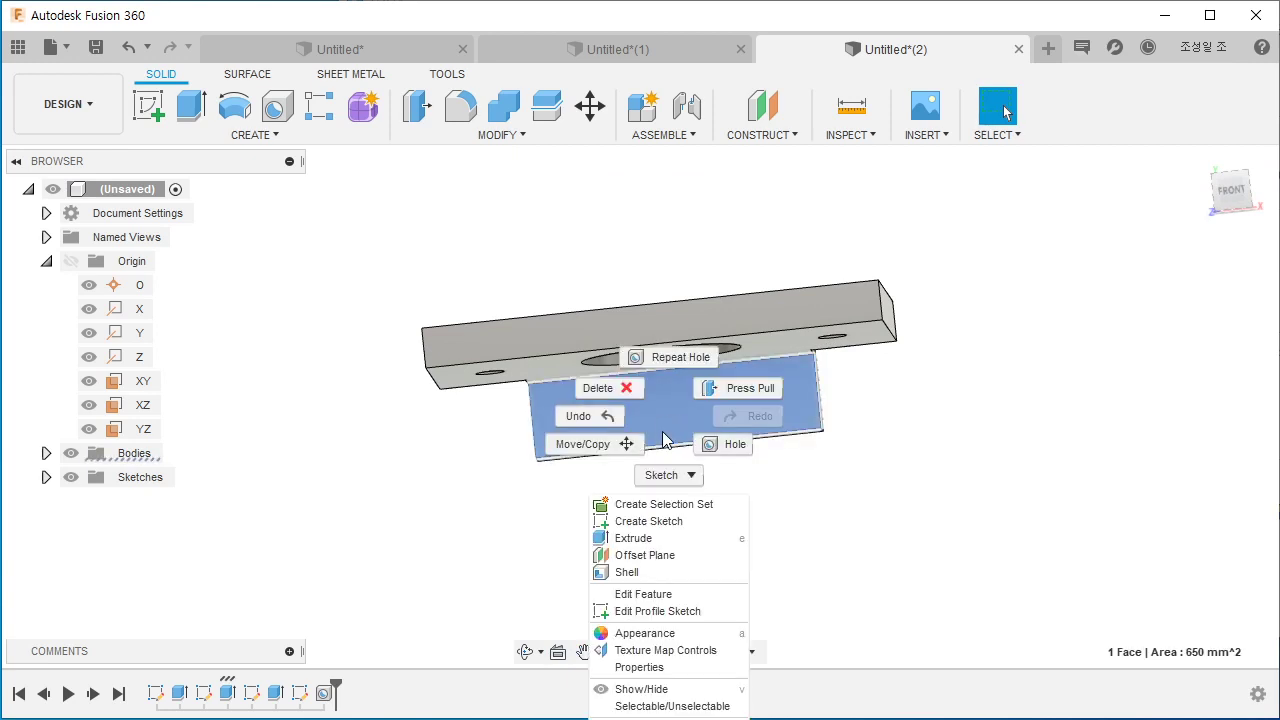
click(657, 521)
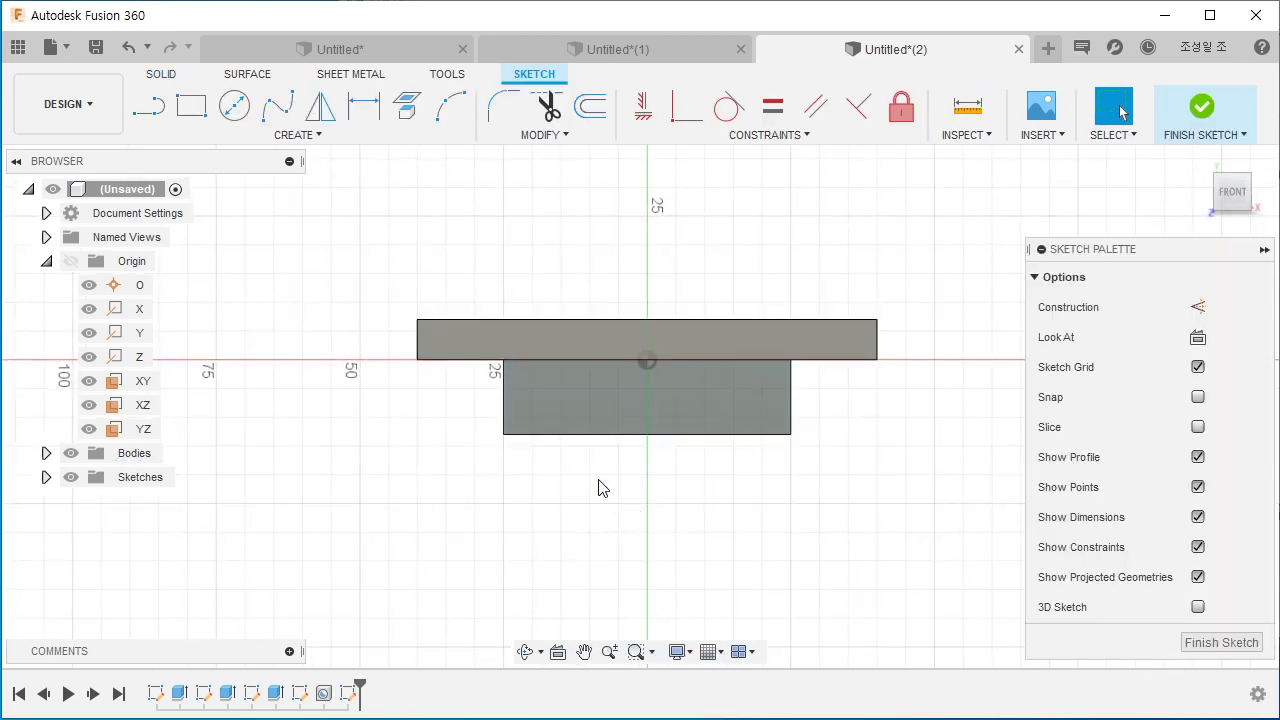
Step: Draw a short vertical line up from the midpoint of the leg's lower edge and a separate horizontal line above it
key(l)
click(648, 433)
click(647, 393)
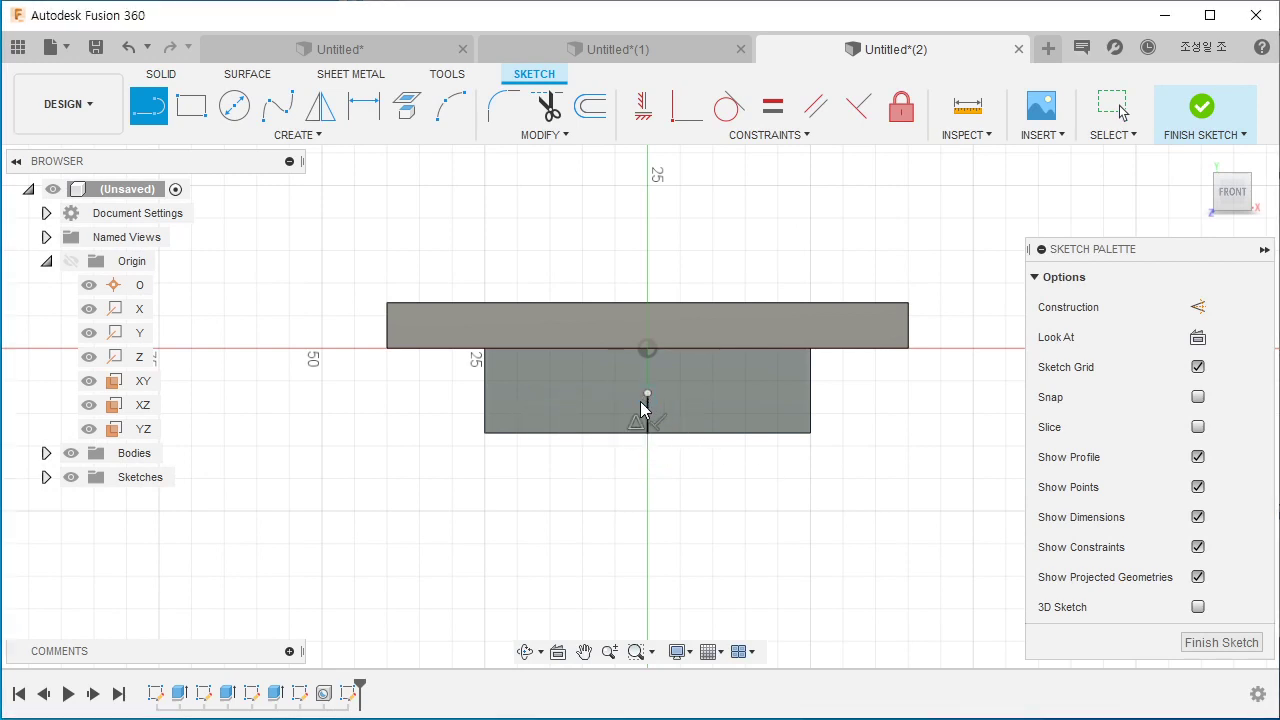
click(522, 381)
click(748, 381)
key(Escape)
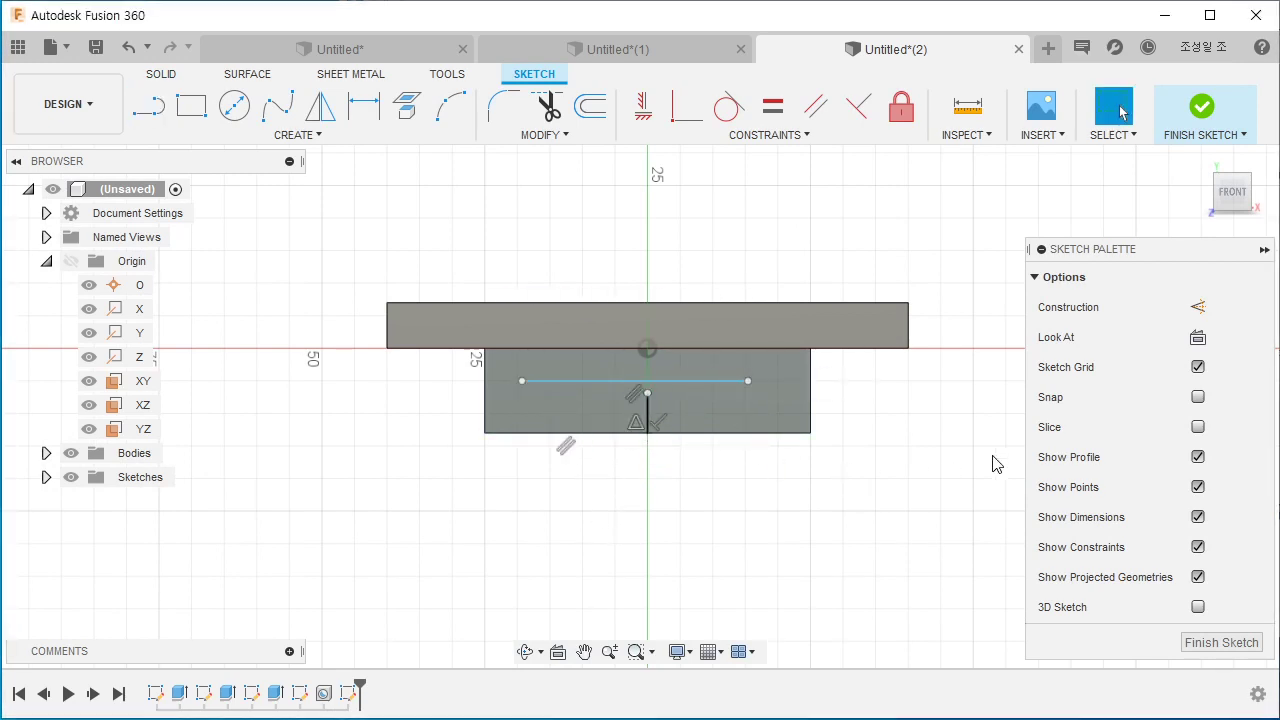
Step: Constrain the horizontal line's midpoint to the upper endpoint of the short vertical line
click(778, 135)
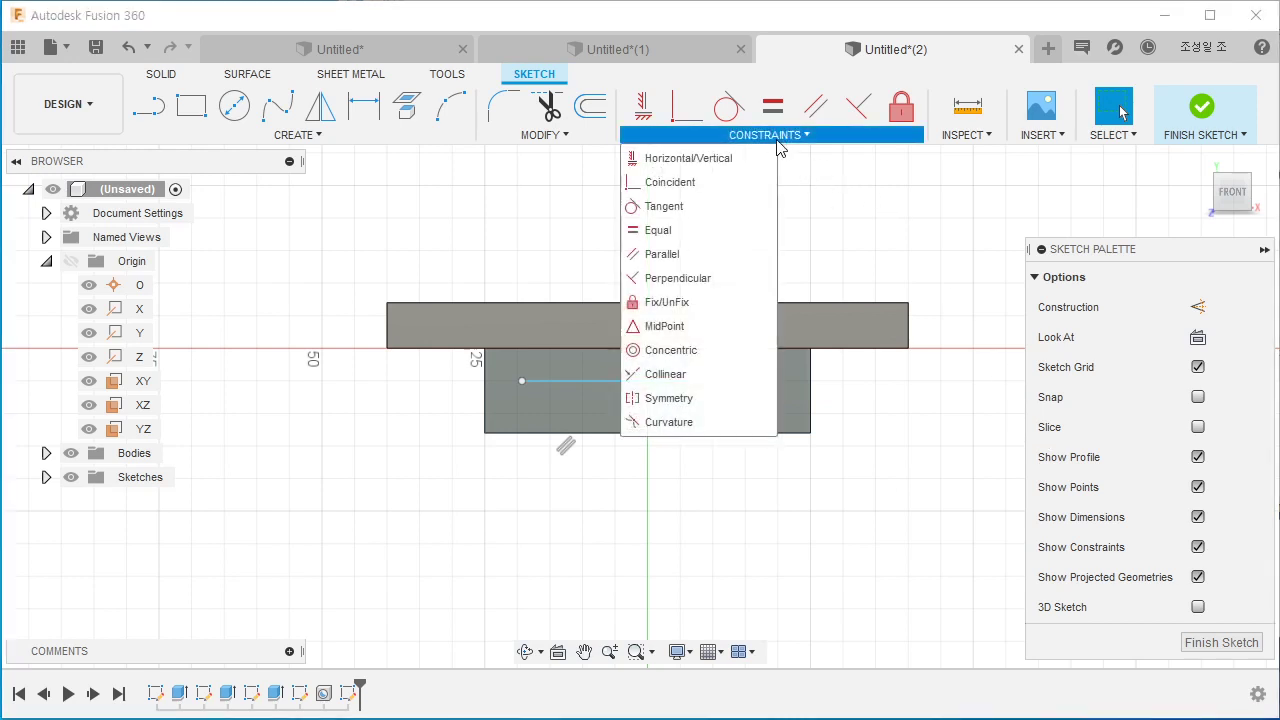
click(674, 327)
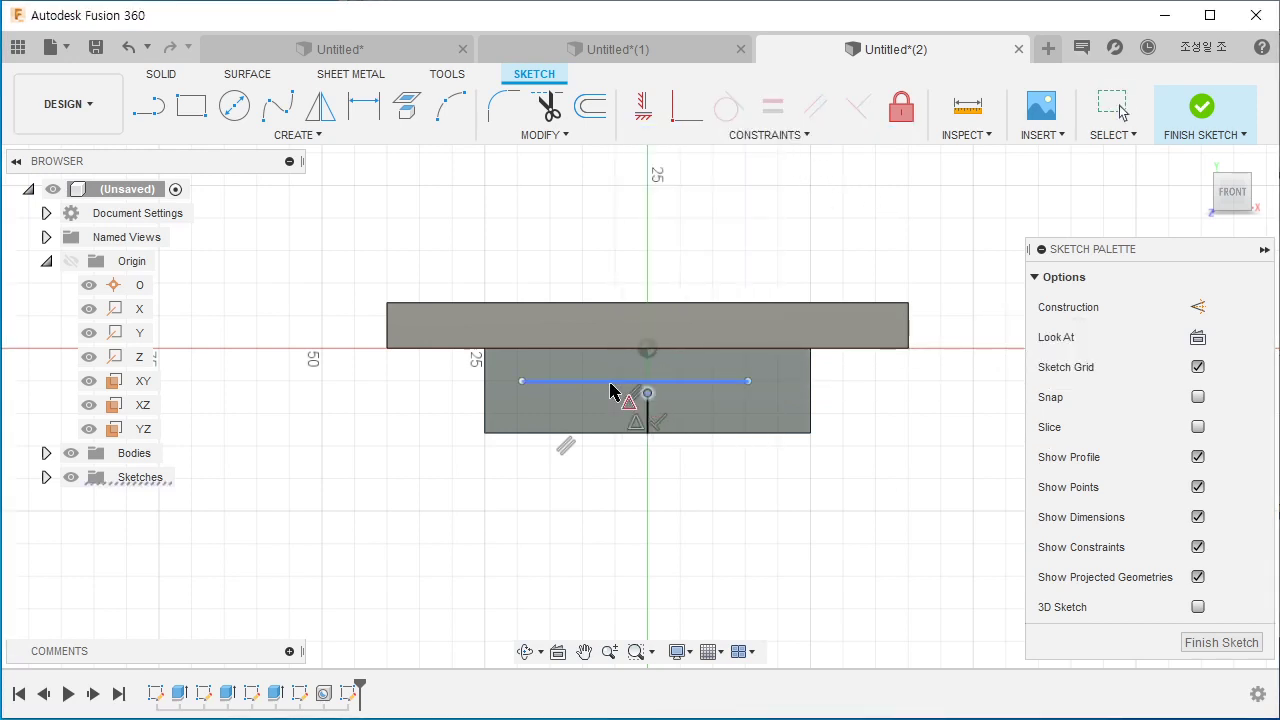
click(611, 383)
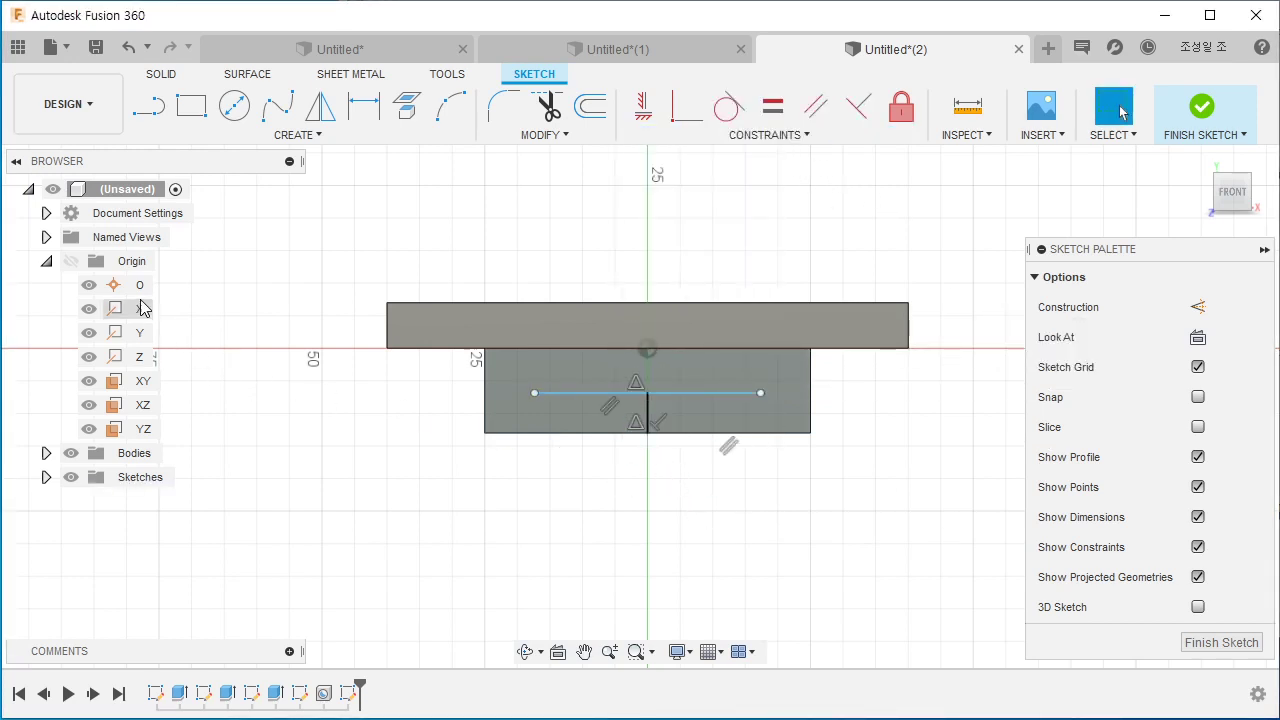
Step: Dimension the horizontal line's endpoint 10 mm from the leg's side edge and the line 6 mm above the leg's lower edge
key(d)
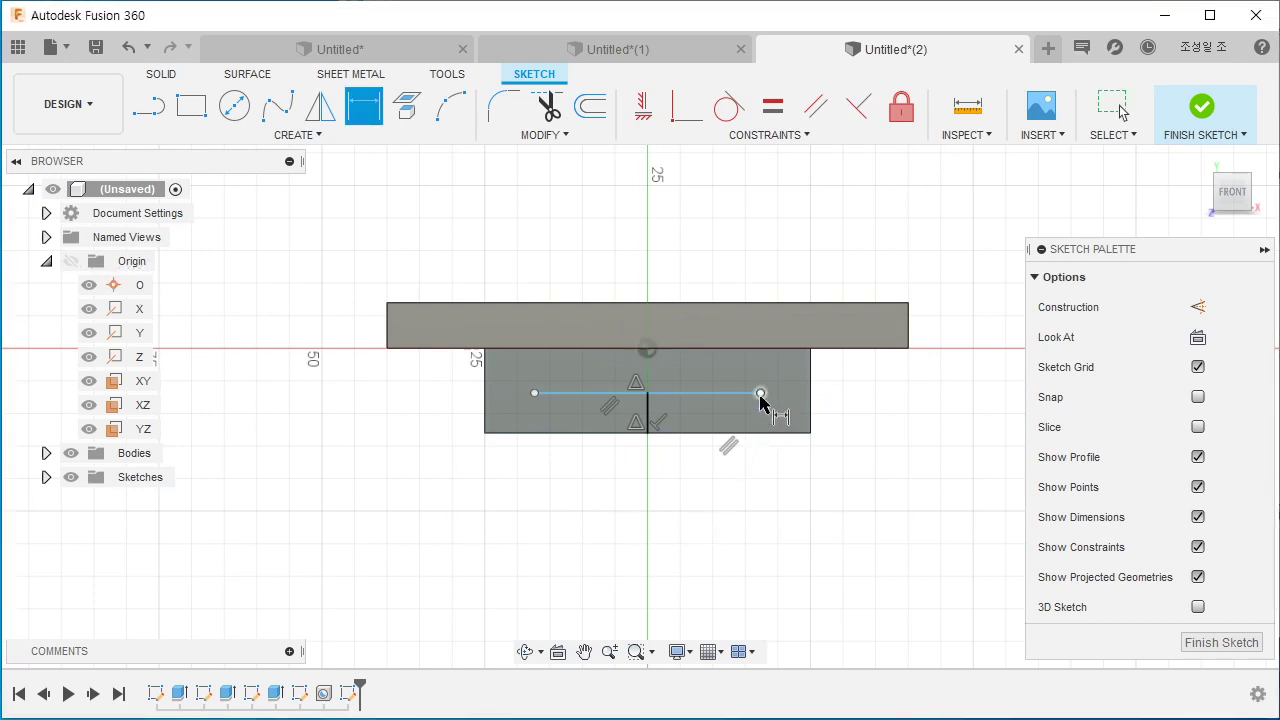
click(810, 401)
click(779, 488)
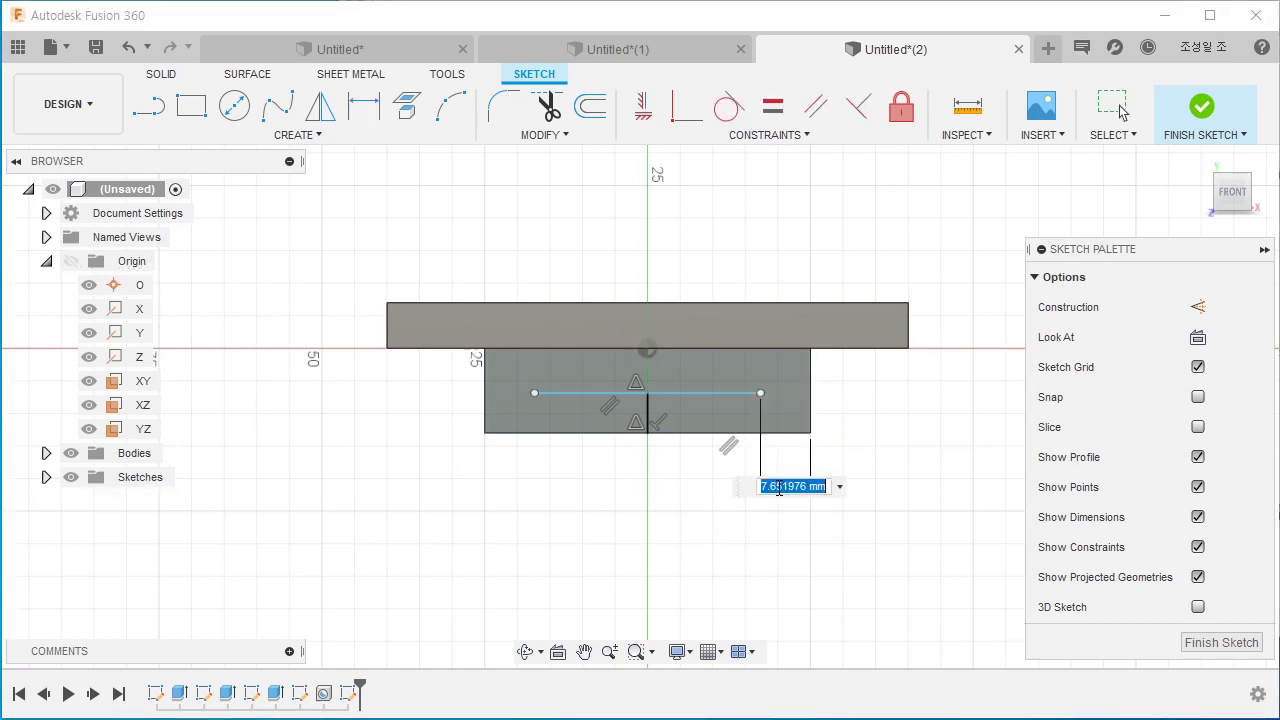
text(10)
key(Return)
click(707, 395)
click(714, 434)
click(846, 425)
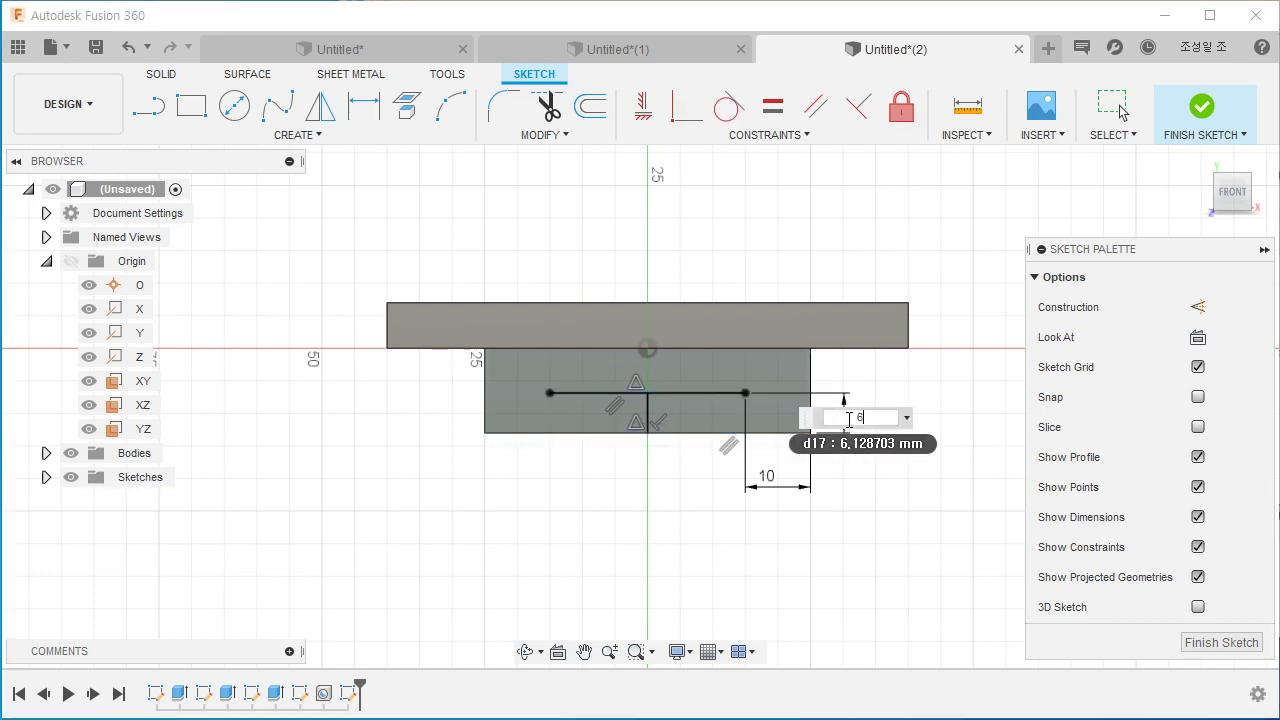
text(6)
key(Return)
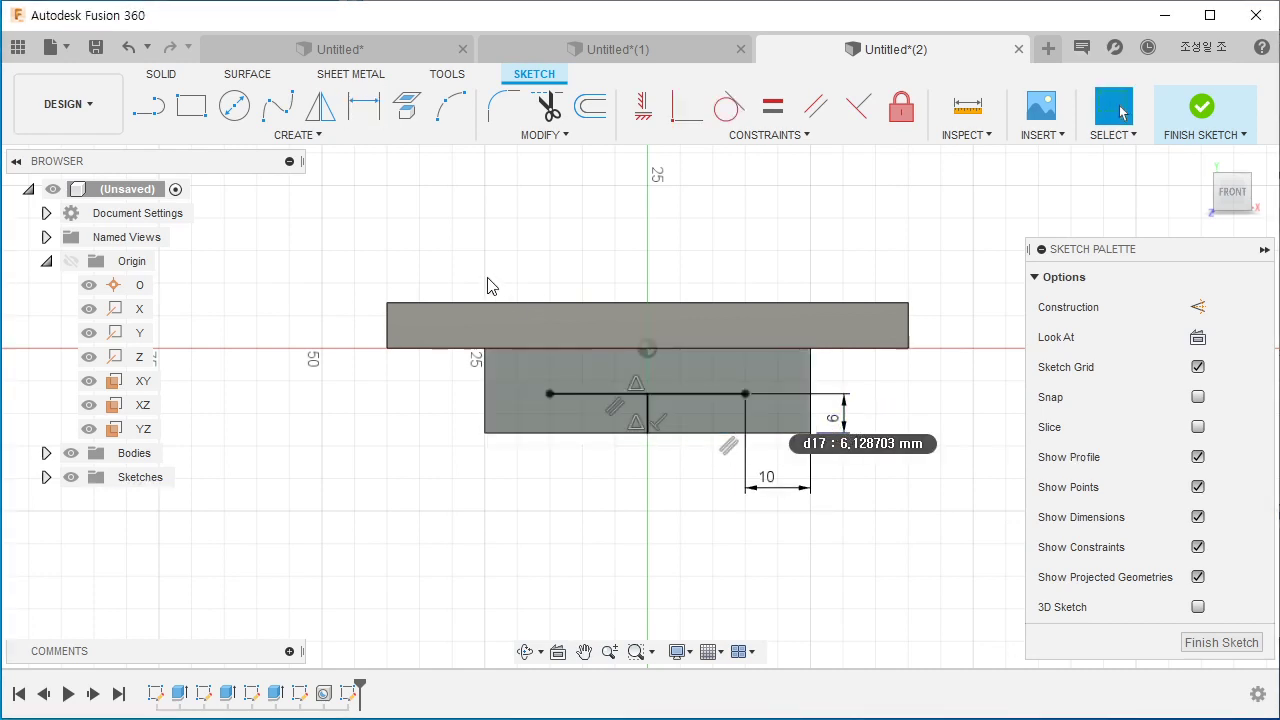
Step: Create simple, untapped holes on both endpoints of the leg's horizontal sketch line, with the extent set to All
key(h)
click(550, 394)
click(745, 394)
click(1085, 241)
click(1073, 317)
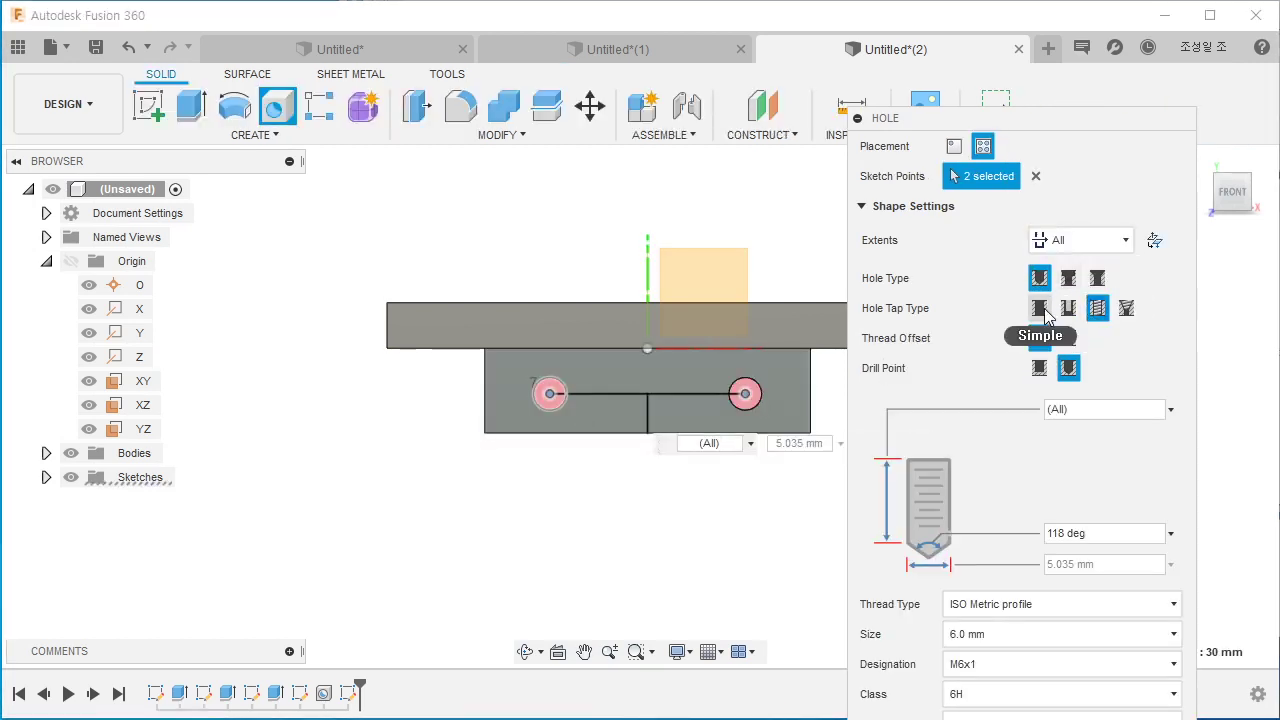
click(1040, 309)
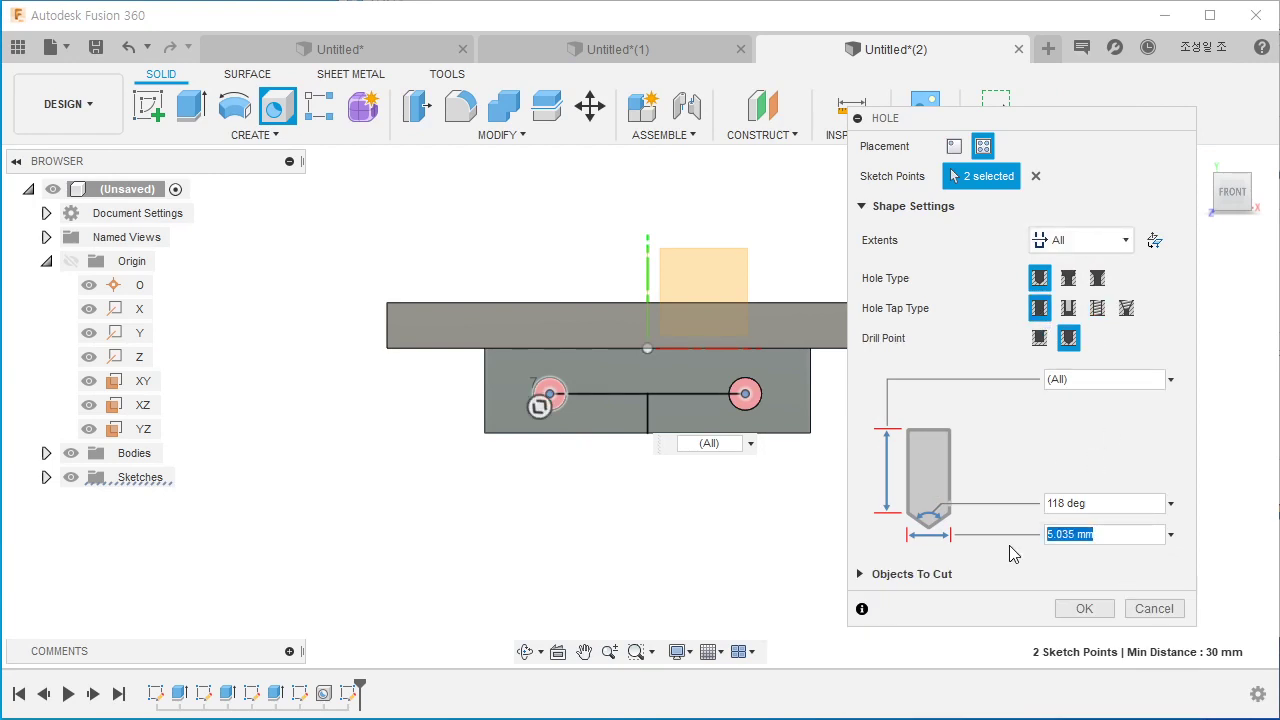
key(Return)
Step: Chamfer the four vertical outer corner edges of the plate with an equal distance of 2 mm
shift+middle_drag(913, 507, 780, 415)
click(482, 135)
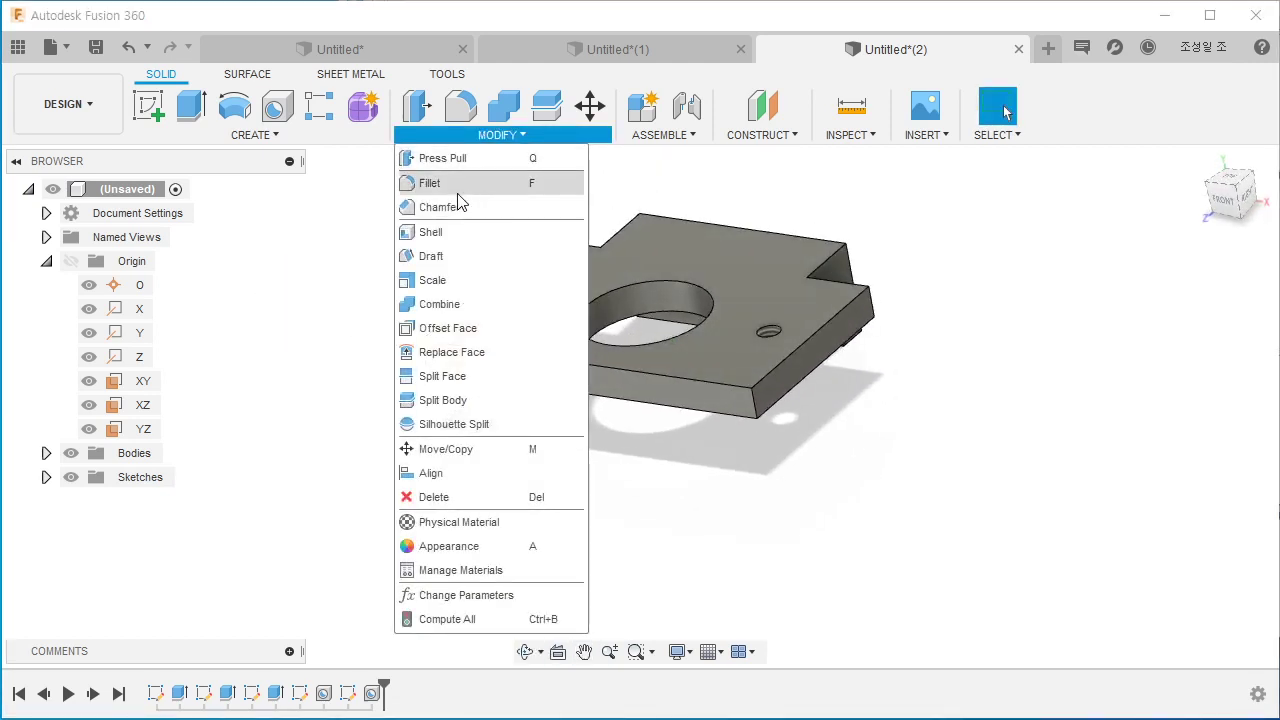
click(452, 206)
click(426, 358)
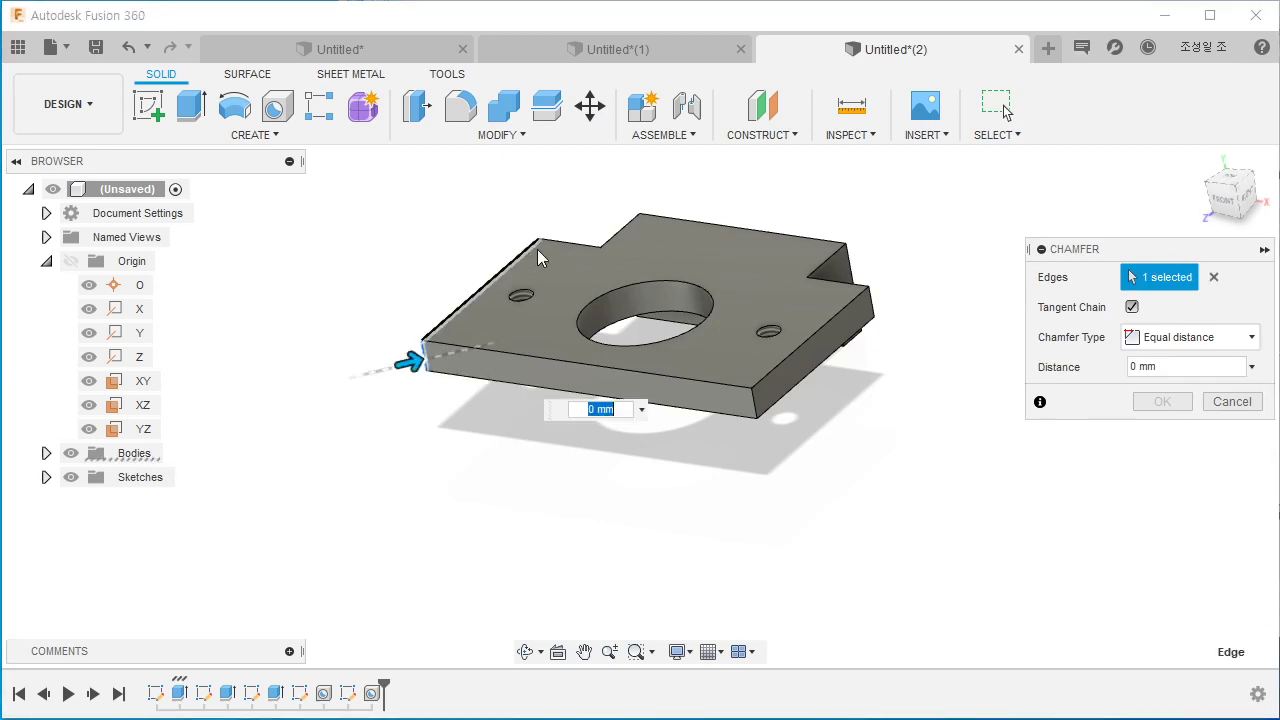
click(542, 252)
click(872, 308)
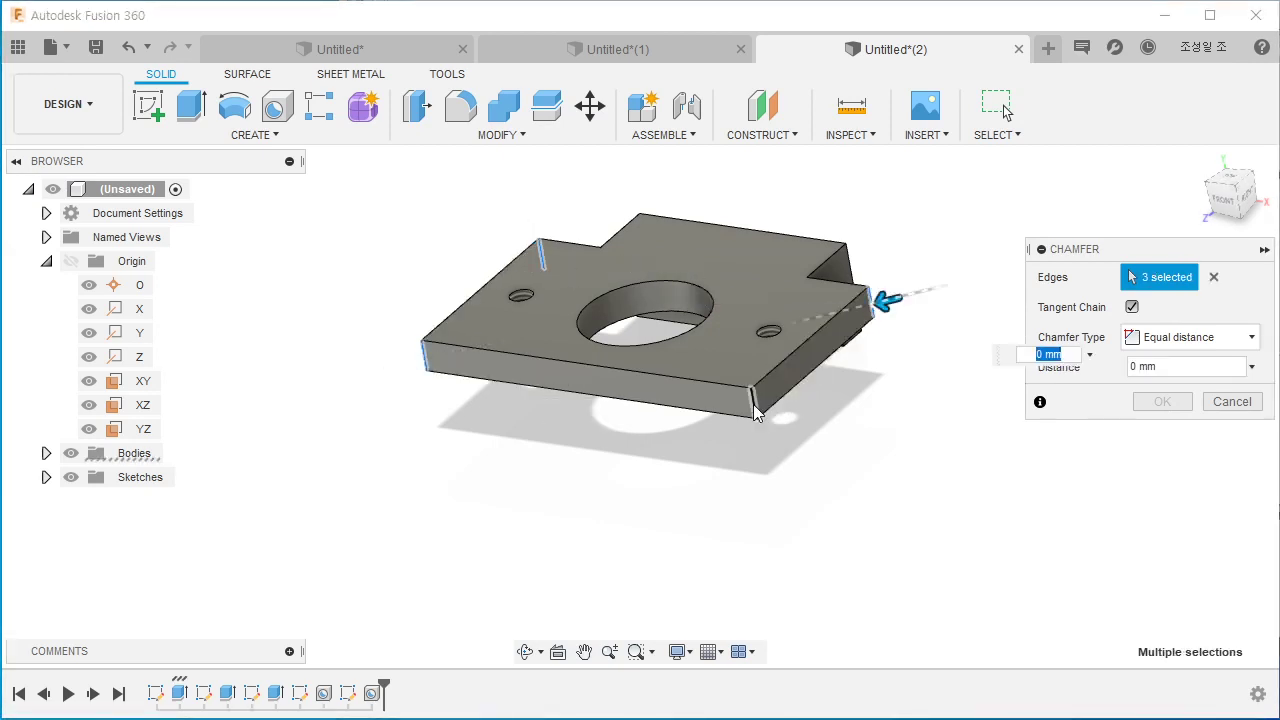
click(757, 404)
text(2)
key(Return)
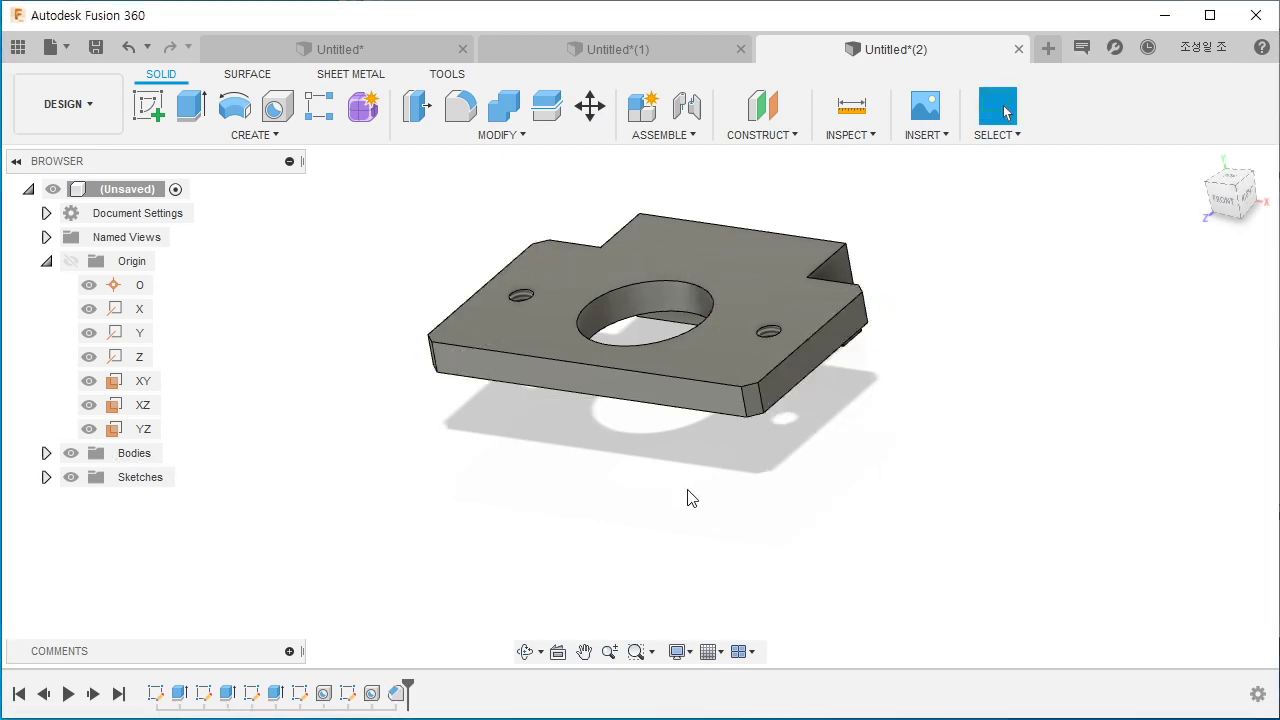
Step: Chamfer the two lower corner edges of the downward leg with the equal distance type
shift+middle_drag(689, 474, 600, 535)
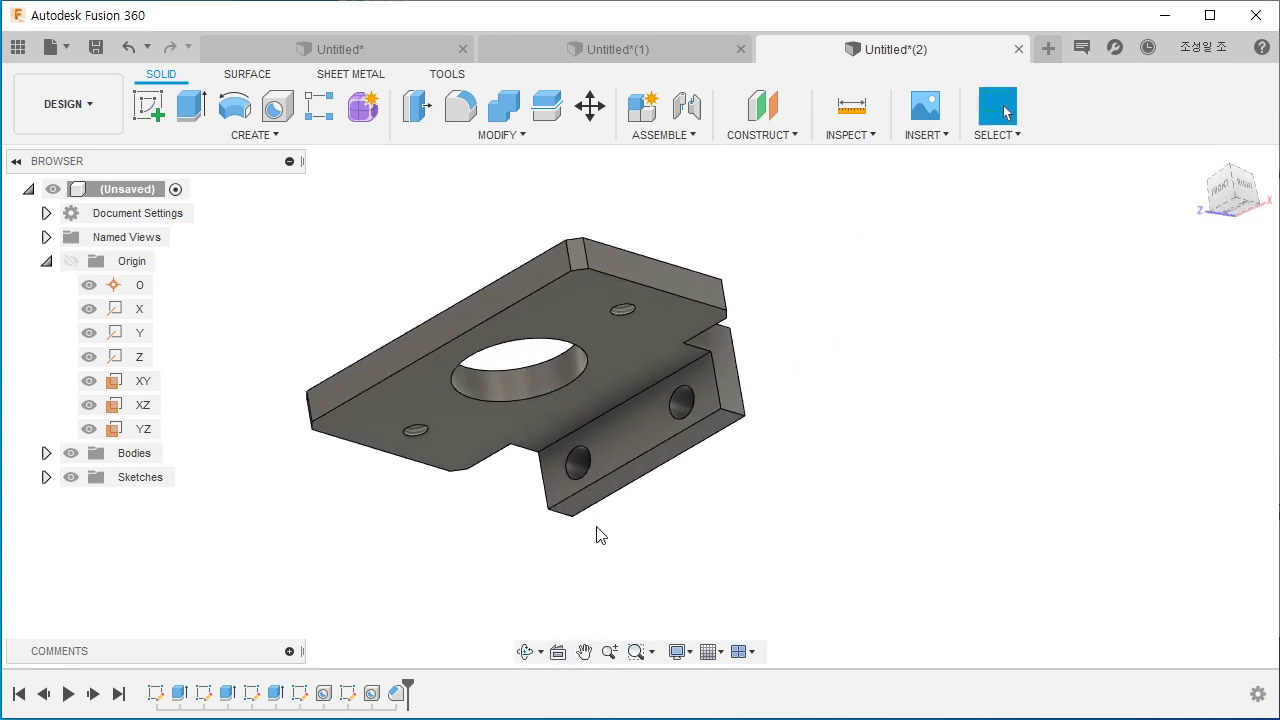
right_click(735, 417)
click(698, 528)
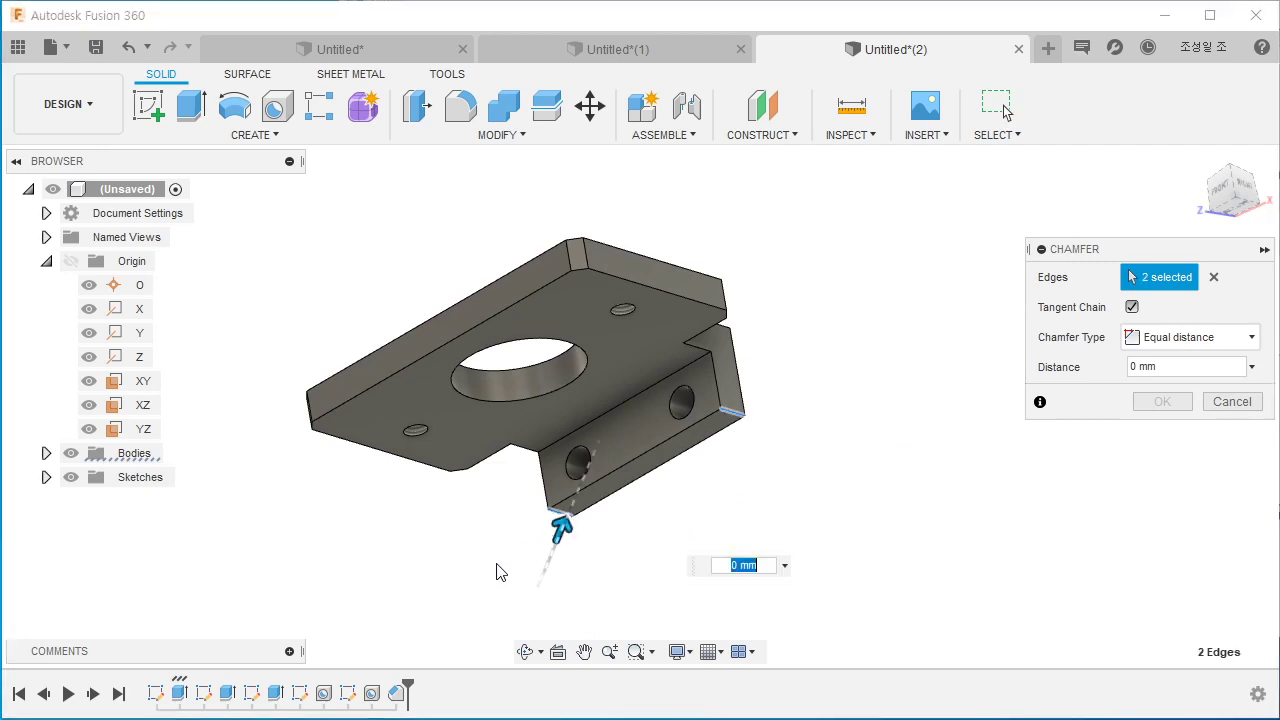
key(Escape)
shift+middle_drag(657, 449, 848, 480)
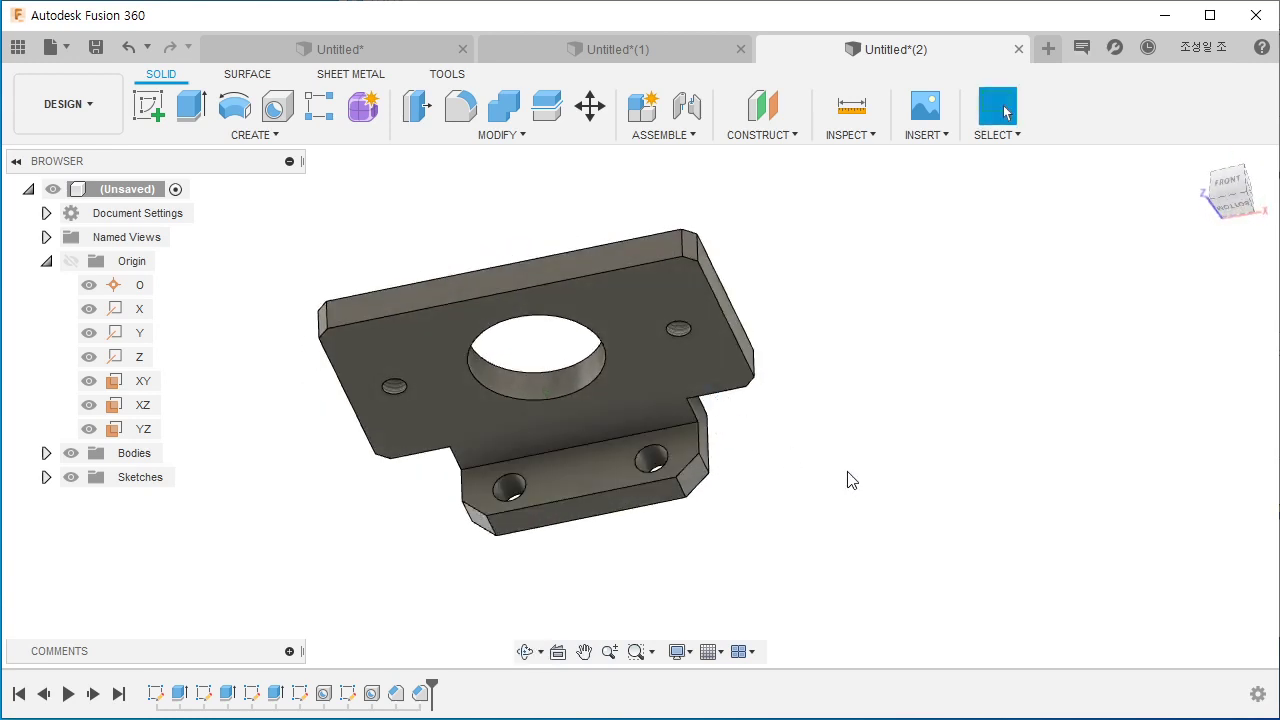
click(1246, 195)
middle_drag(785, 474, 925, 457)
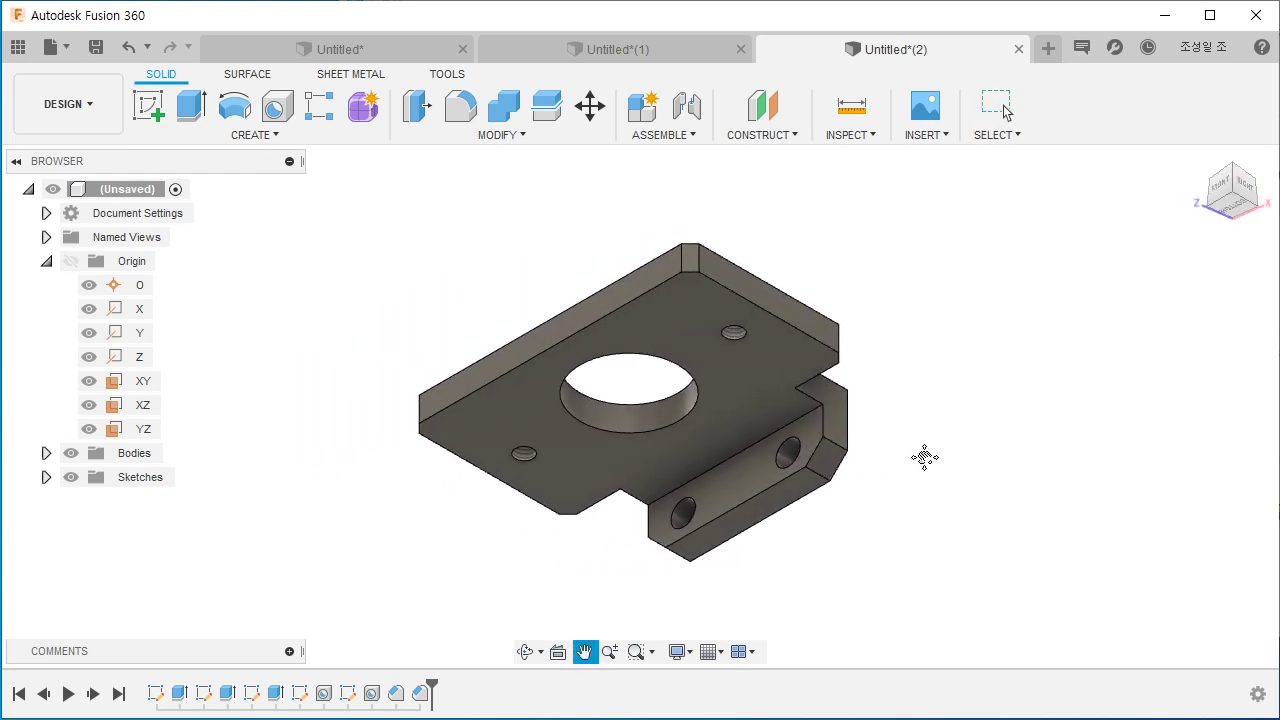